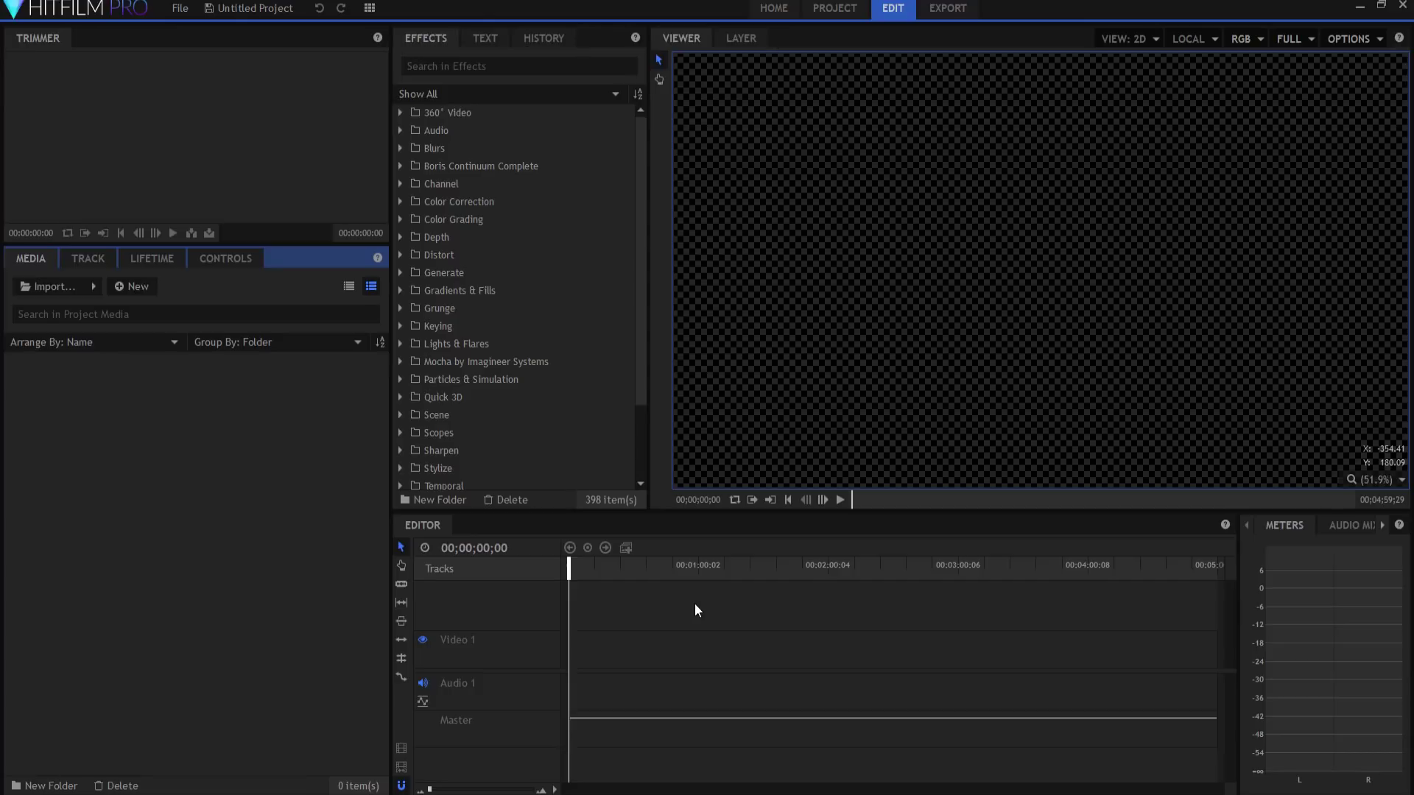
Import X-Fighter.obj from the Star_Pack folder as a 3D model.
{"action": "left_click", "coordinate": [92, 287]}
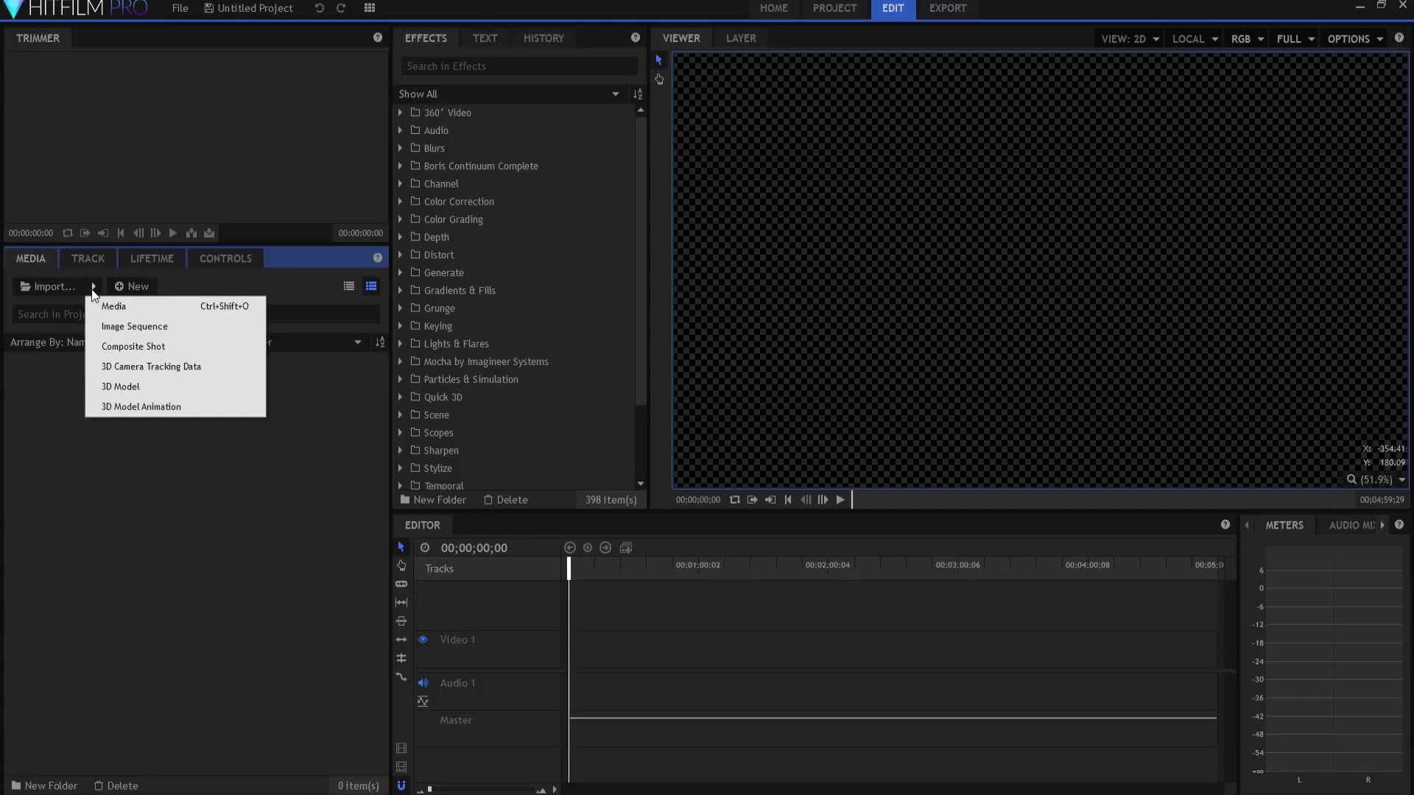
{"action": "left_click", "coordinate": [126, 386]}
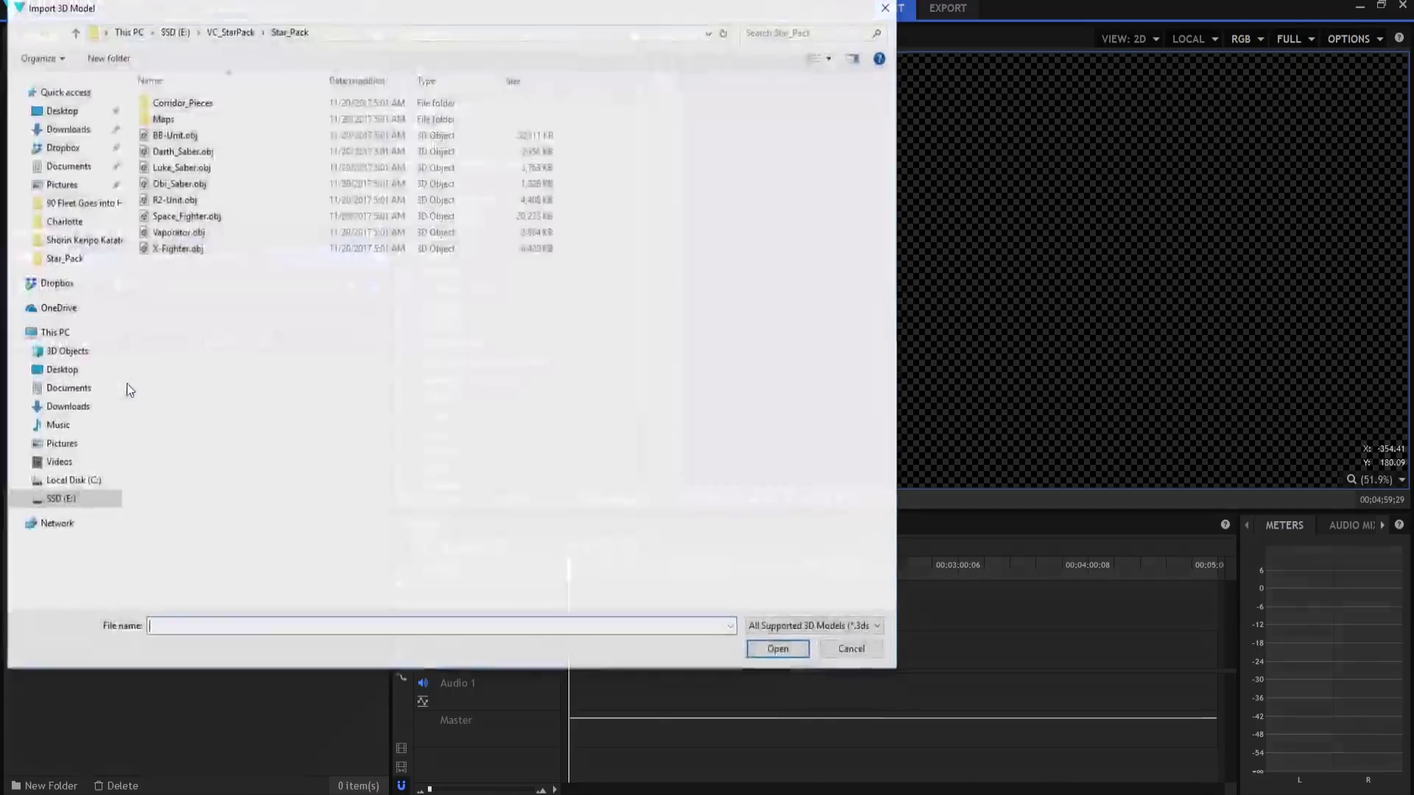
{"action": "left_click", "coordinate": [175, 250]}
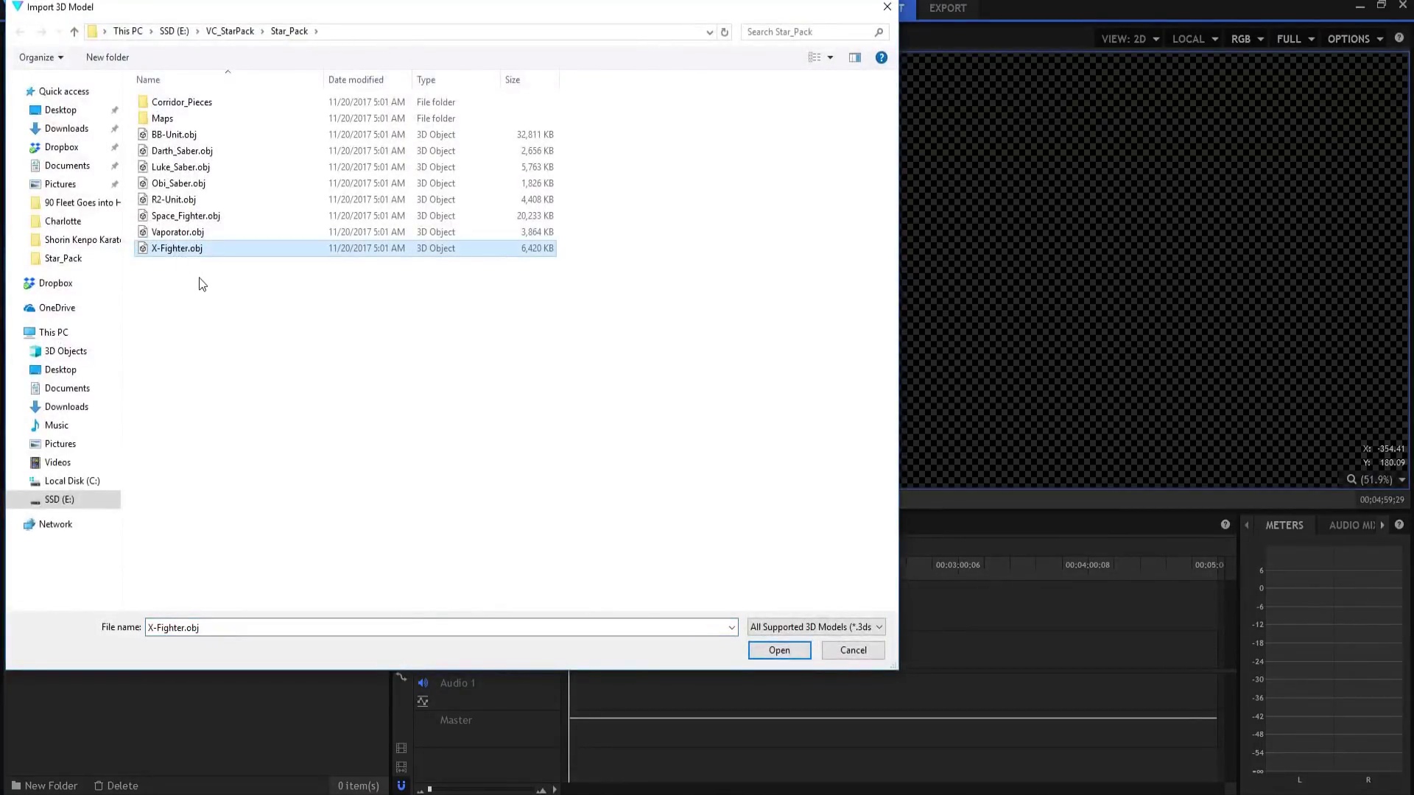
{"action": "left_click", "coordinate": [773, 650]}
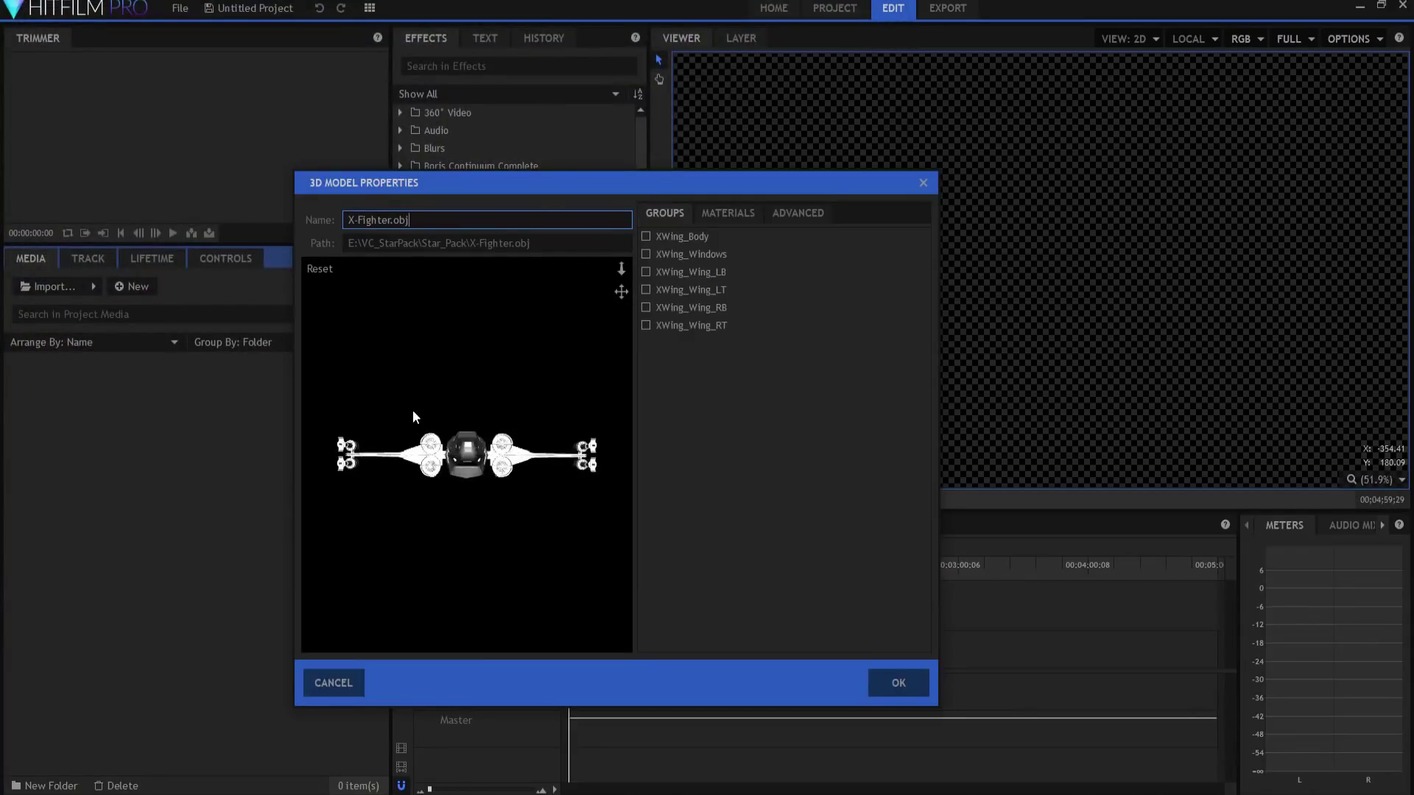
Turn the preview to a three-quarter view and rename the model 'X Wing'.
{"action": "left_click_drag", "start_coordinate": [412, 409], "coordinate": [440, 463]}
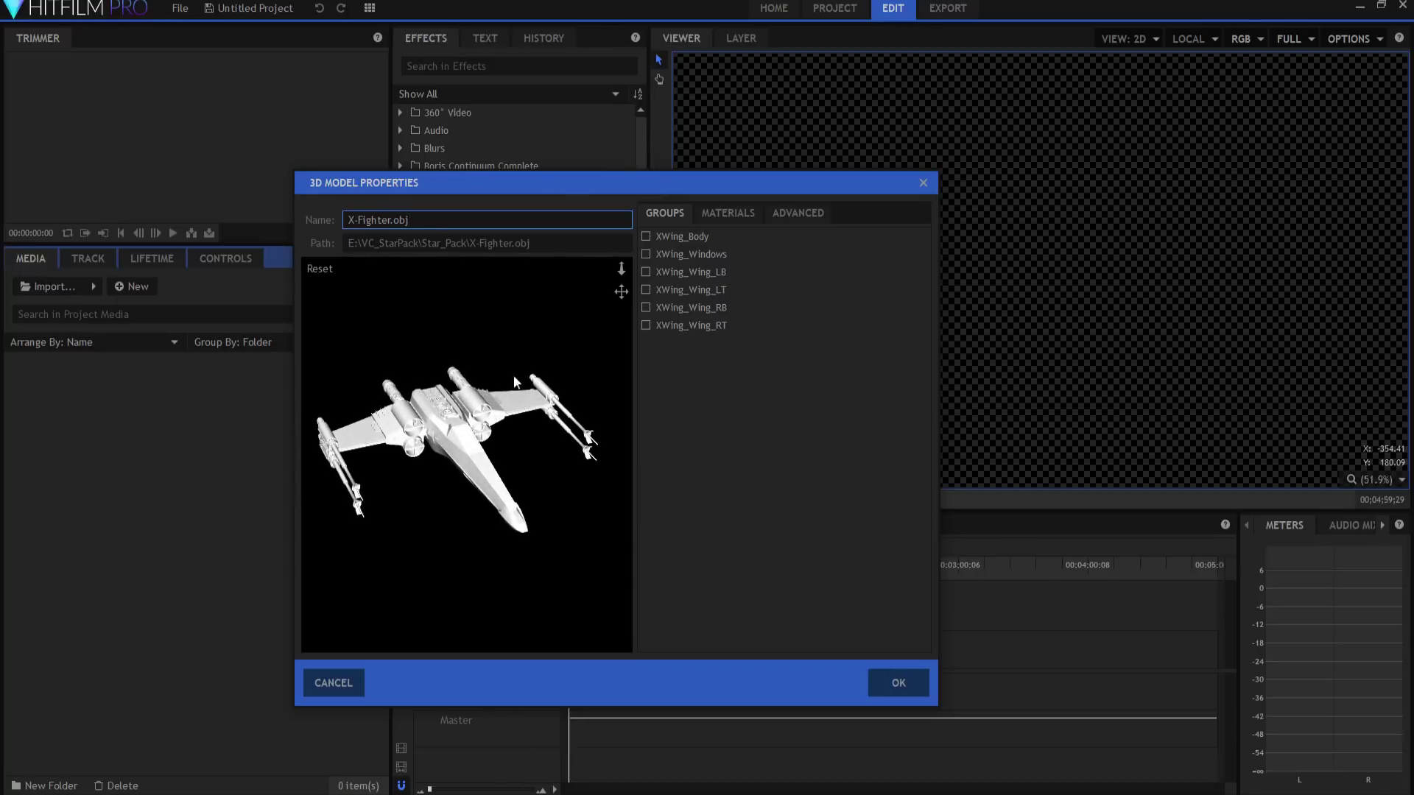
{"action": "left_click_drag", "start_coordinate": [410, 219], "coordinate": [258, 218]}
{"action": "type", "text": "X Wing"}
Load XWing_Diffuse_01, XWing_Specular_01 and XWing_Normal_01 JPGs as DefaultMaterial's diffuse, specular and normal maps.
{"action": "left_click", "coordinate": [742, 212]}
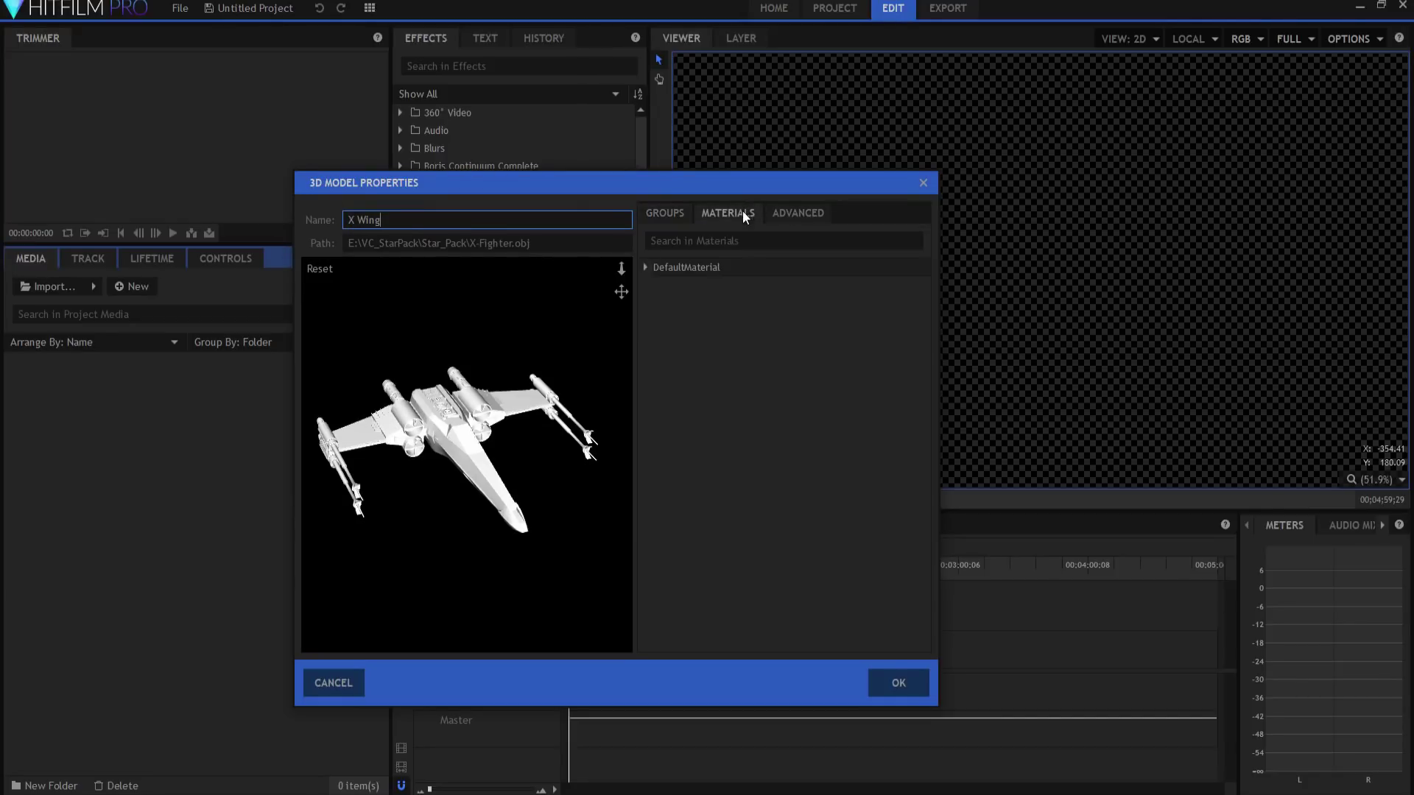
{"action": "left_click", "coordinate": [646, 268]}
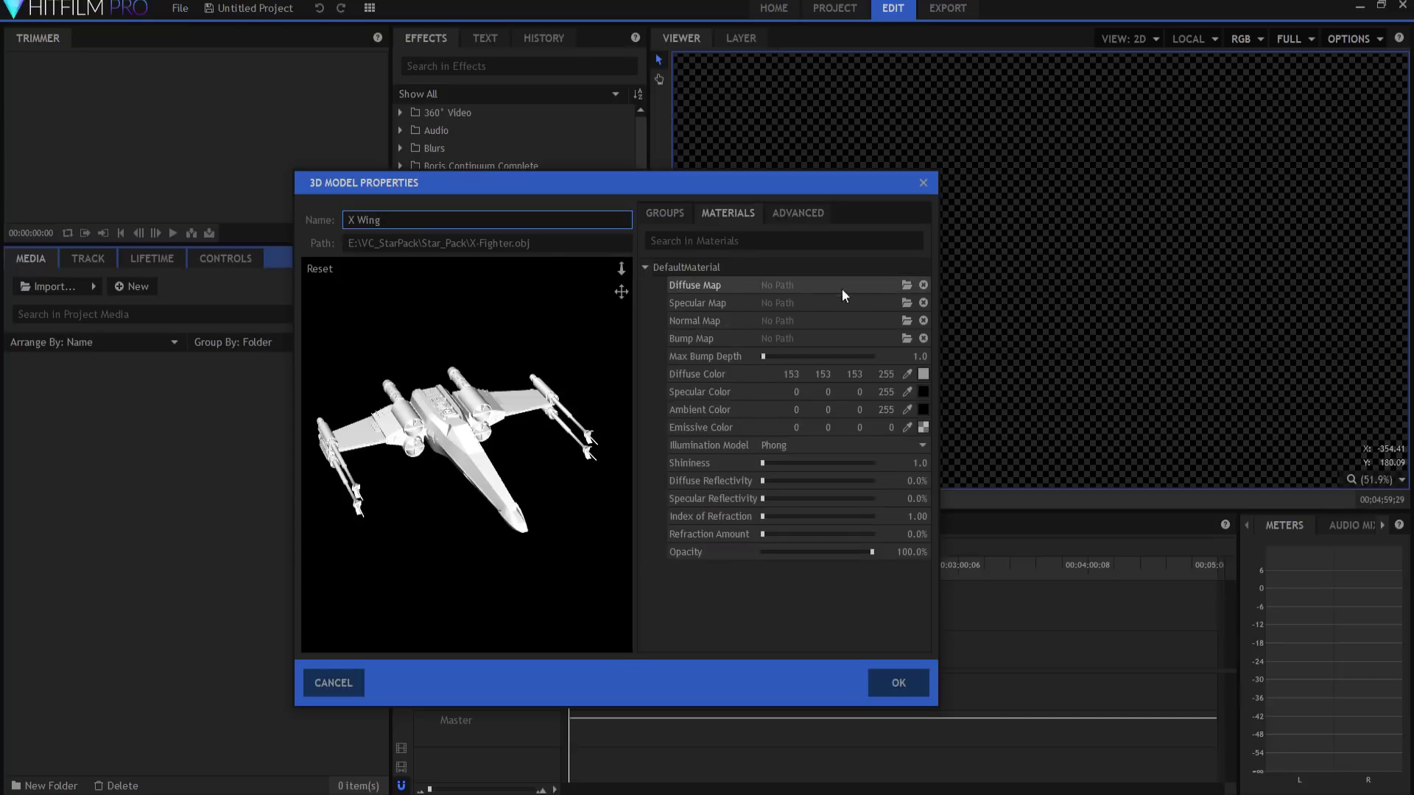
{"action": "left_click", "coordinate": [904, 286]}
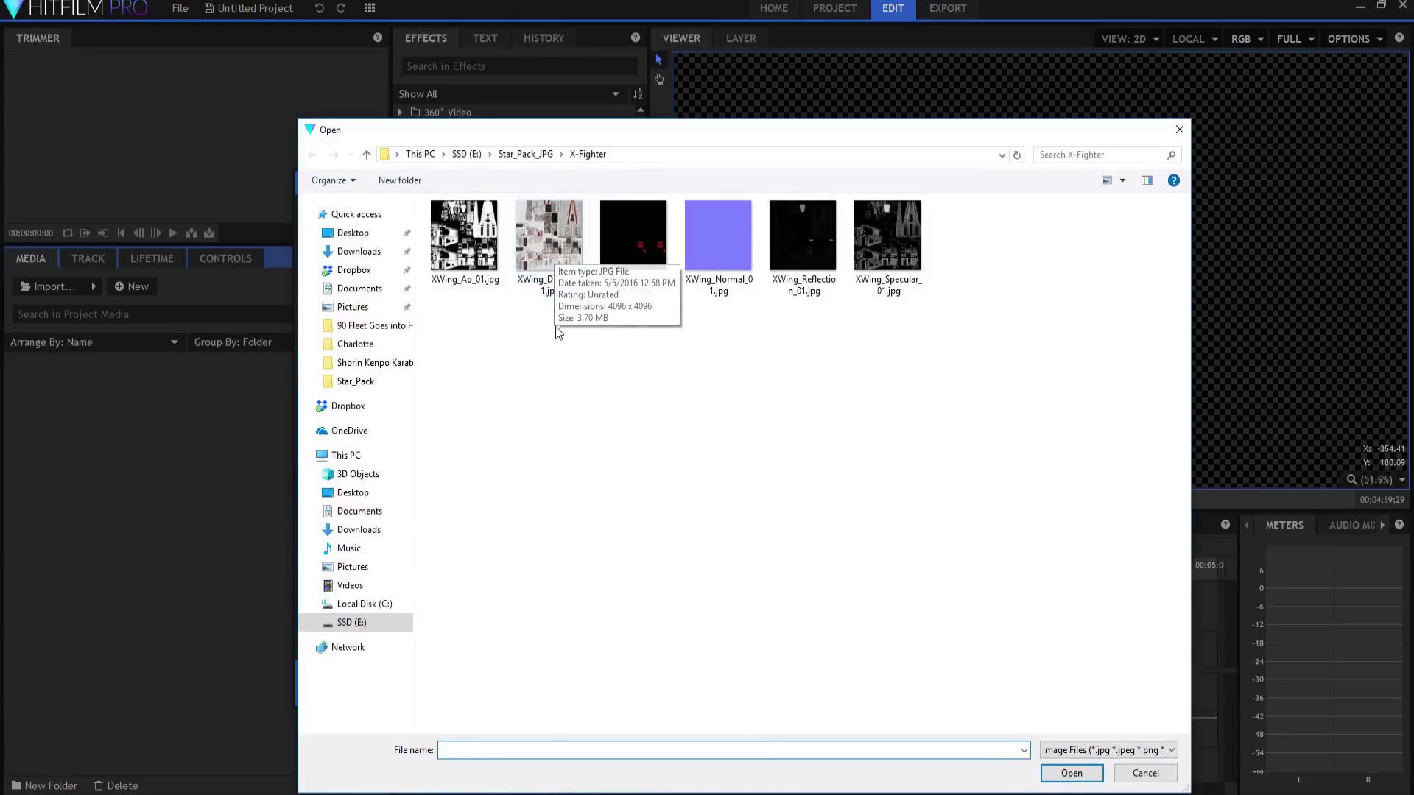
{"action": "double_click", "coordinate": [556, 255]}
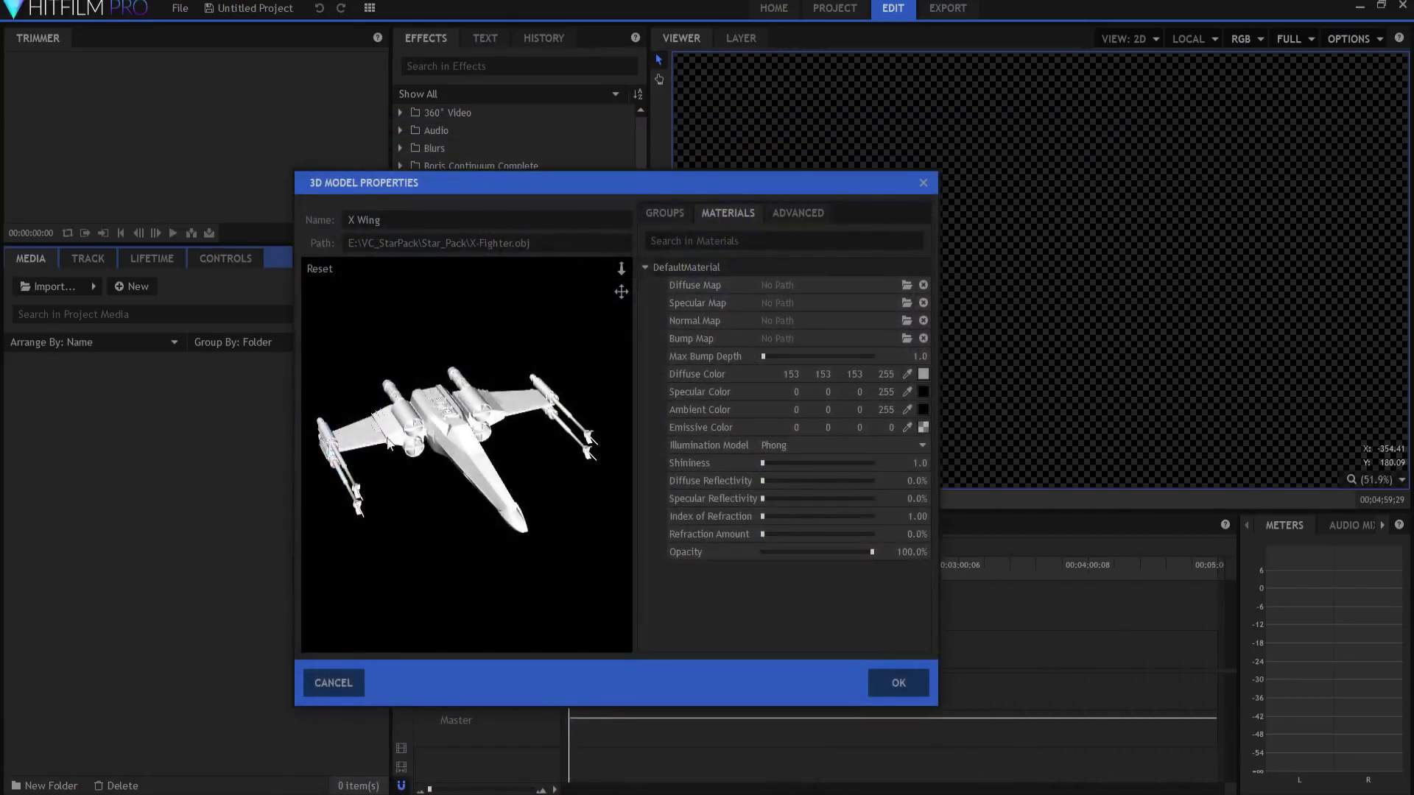
{"action": "left_click", "coordinate": [905, 302]}
{"action": "double_click", "coordinate": [882, 240]}
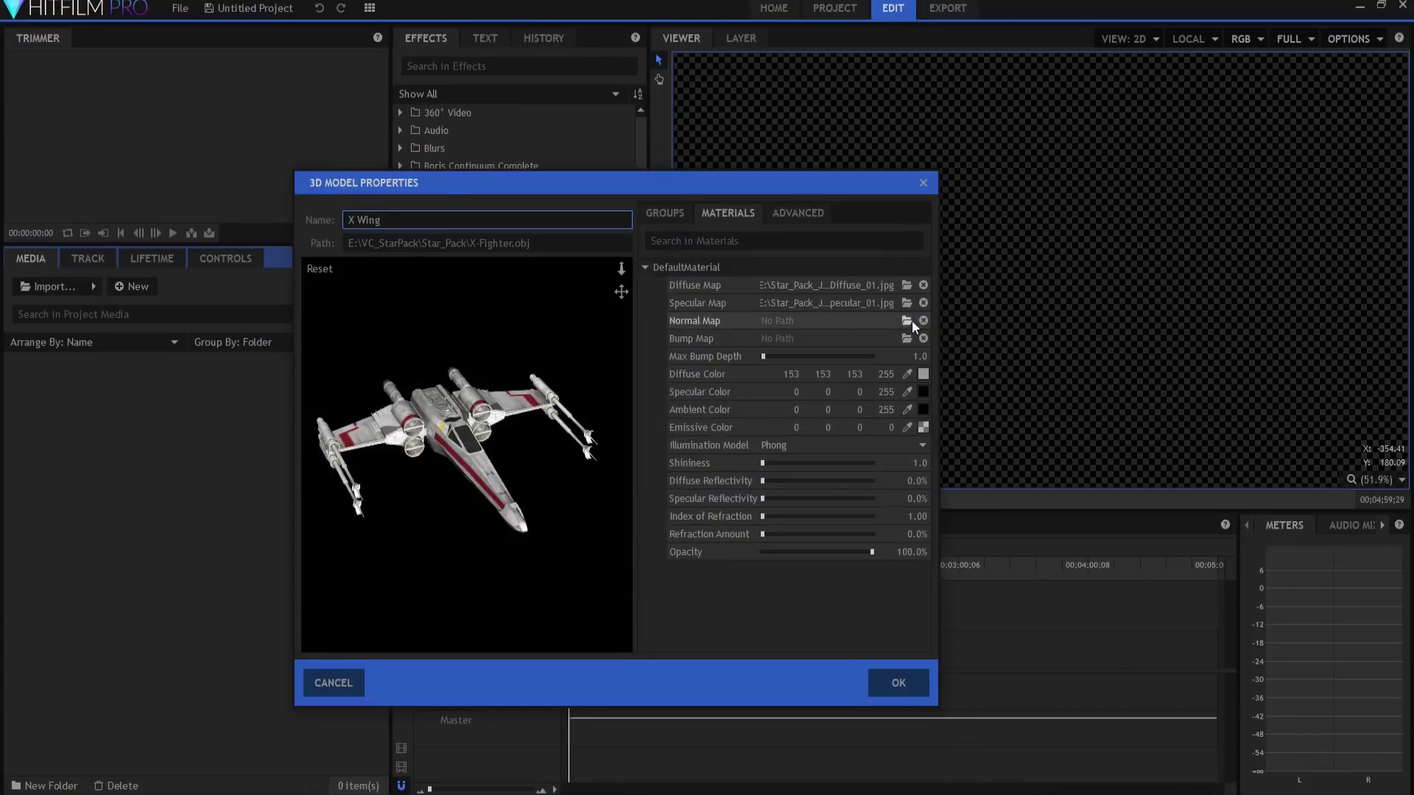
{"action": "left_click", "coordinate": [906, 320]}
{"action": "double_click", "coordinate": [733, 261]}
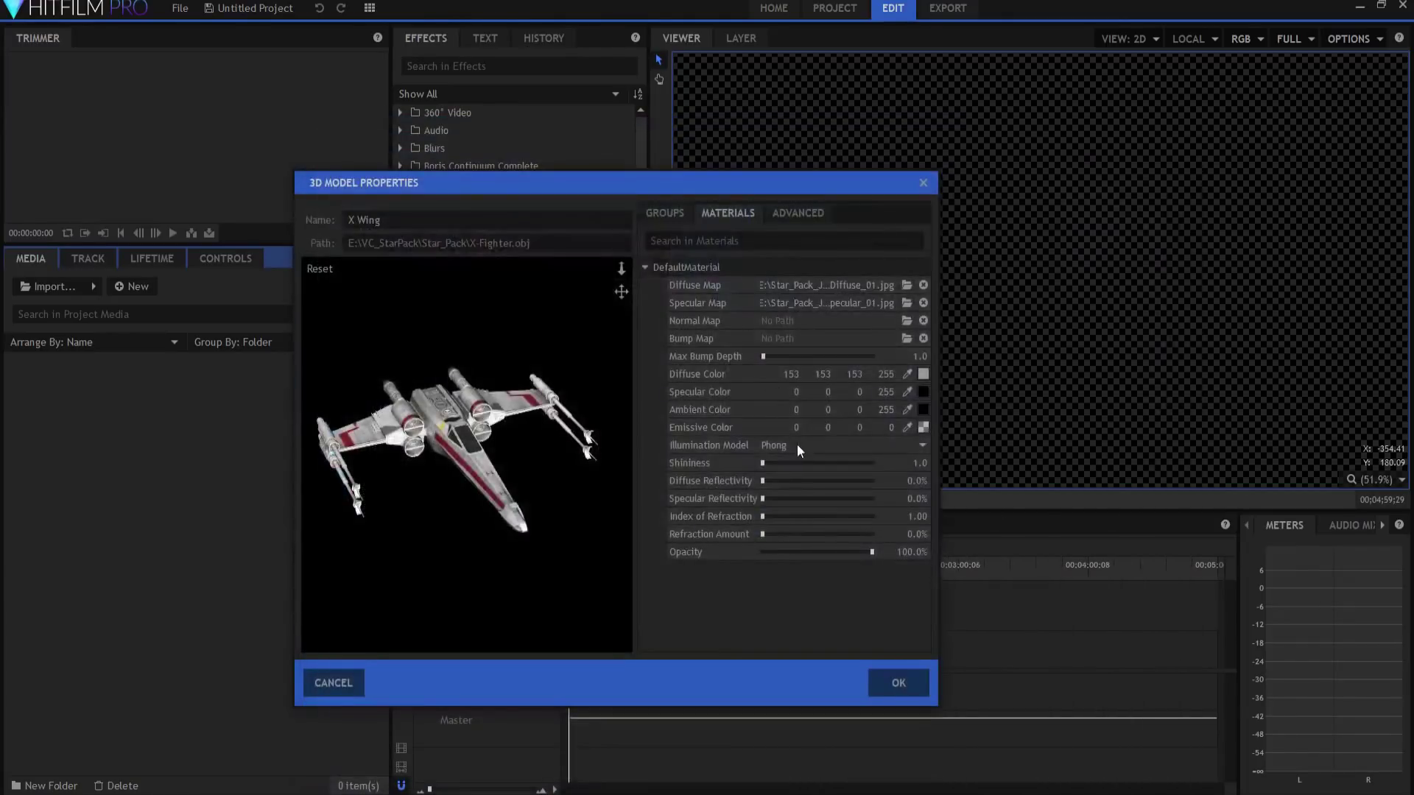
Set the illumination model to Cook-Torrance and add the X Wing model to media.
{"action": "left_click", "coordinate": [789, 444]}
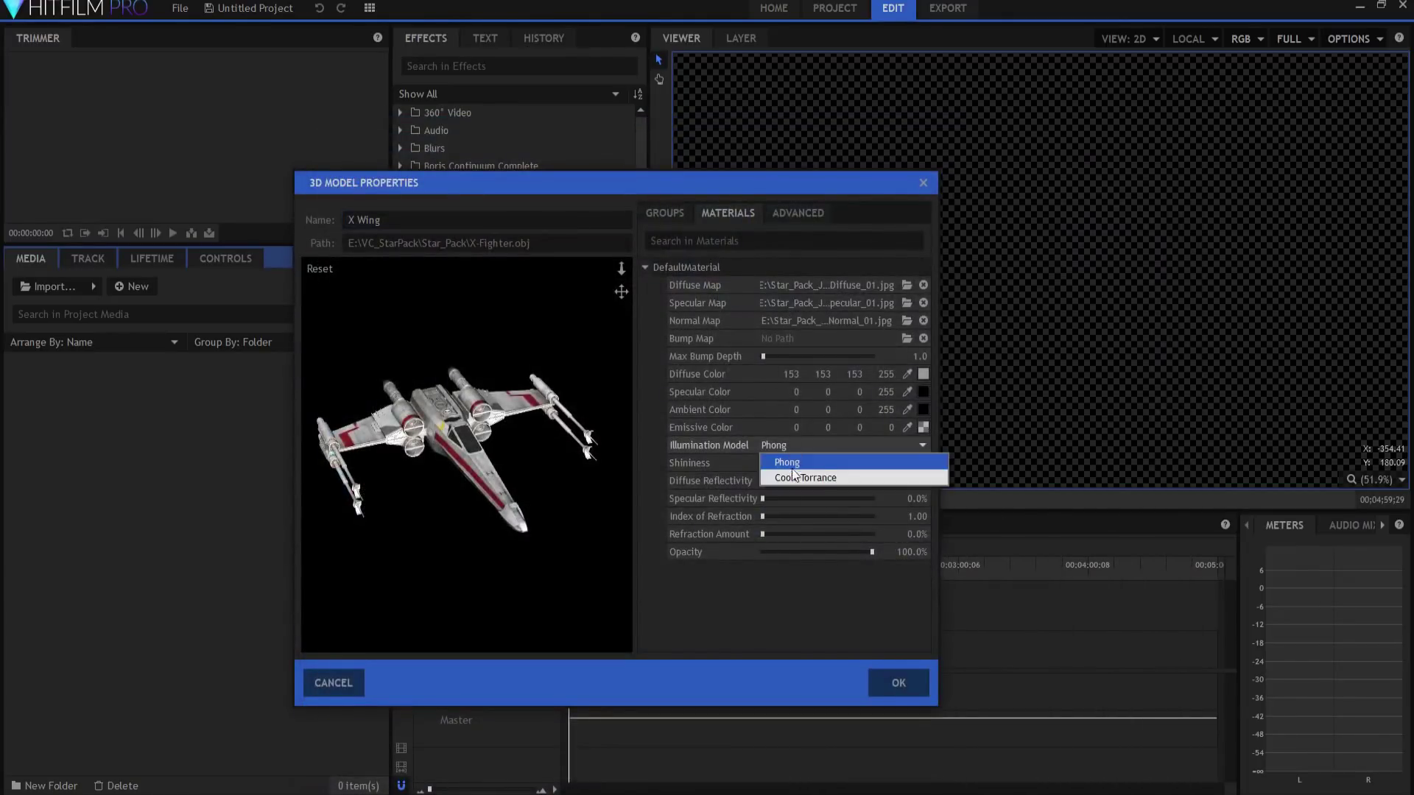
{"action": "left_click", "coordinate": [793, 477]}
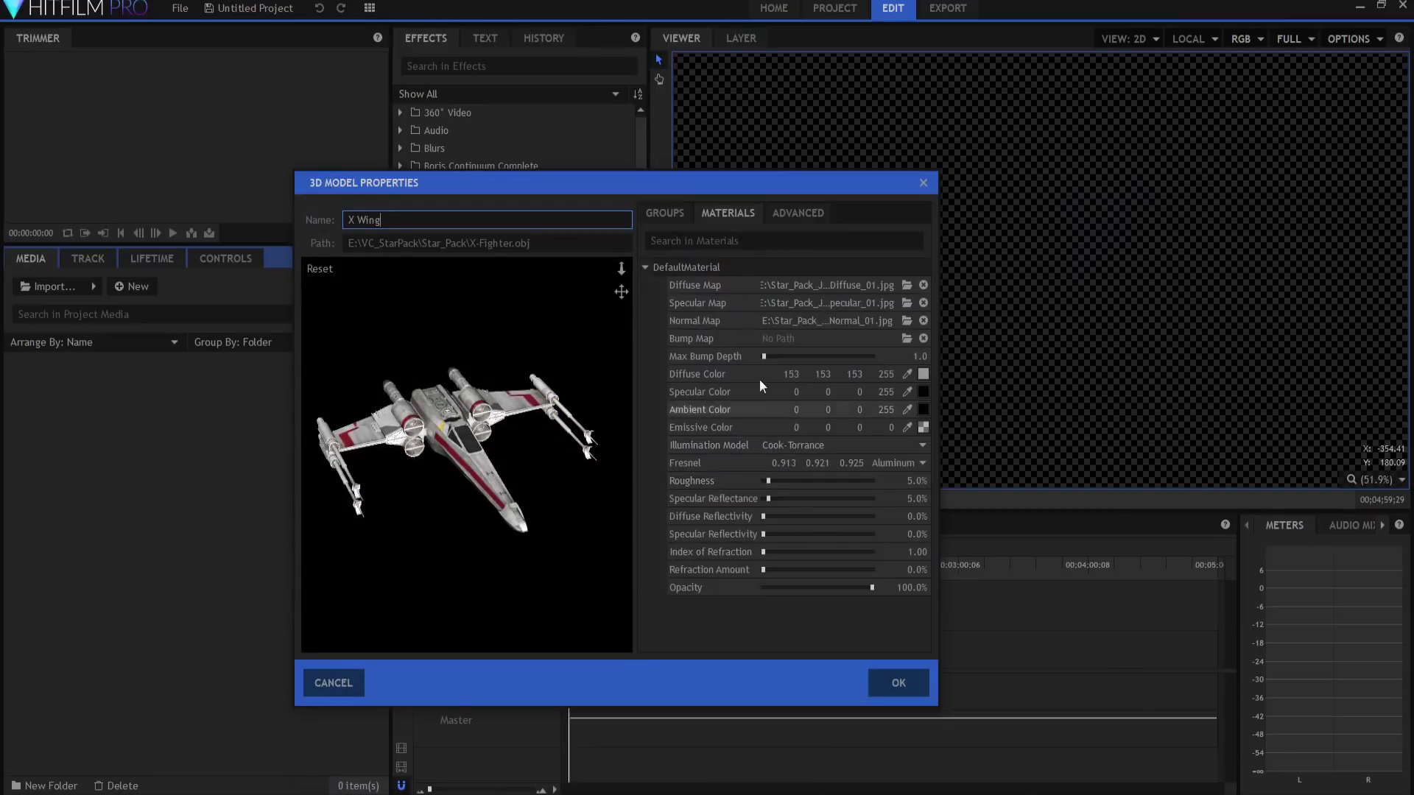
{"action": "left_click", "coordinate": [669, 213]}
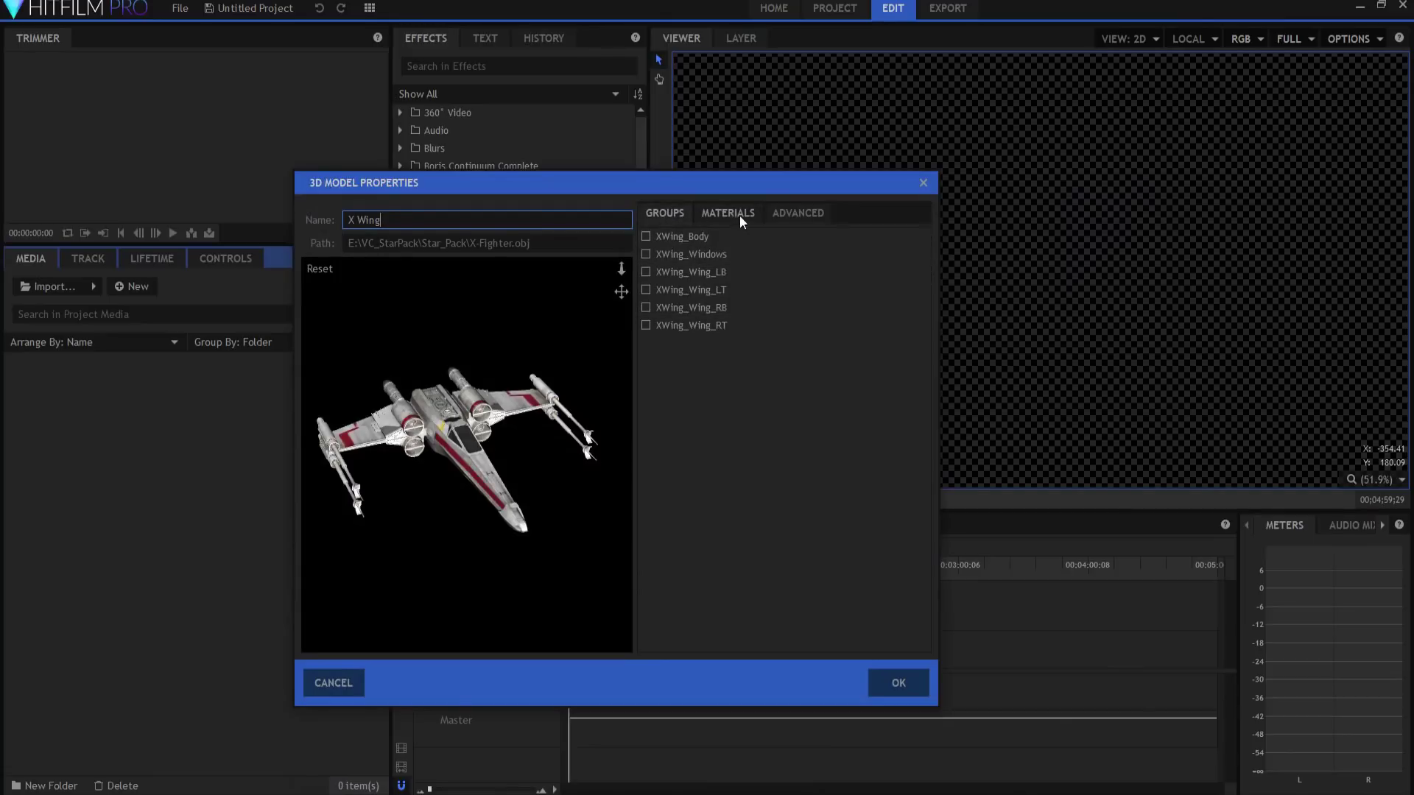
{"action": "left_click", "coordinate": [739, 215]}
{"action": "left_click", "coordinate": [669, 212]}
{"action": "left_click", "coordinate": [892, 678]}
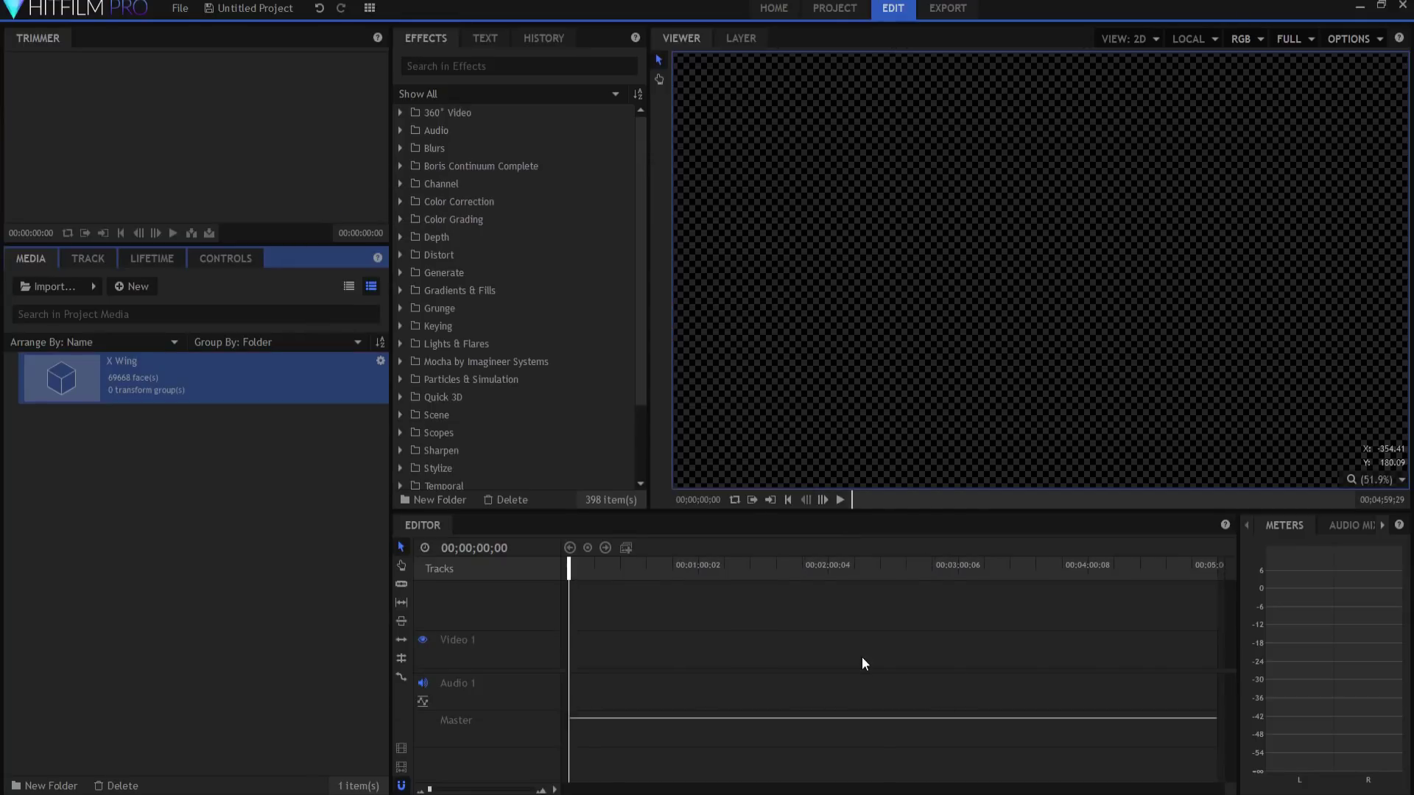
Create a 1920 x 1080 composite shot with a duration of 00;00;06;00.
{"action": "left_click", "coordinate": [137, 289]}
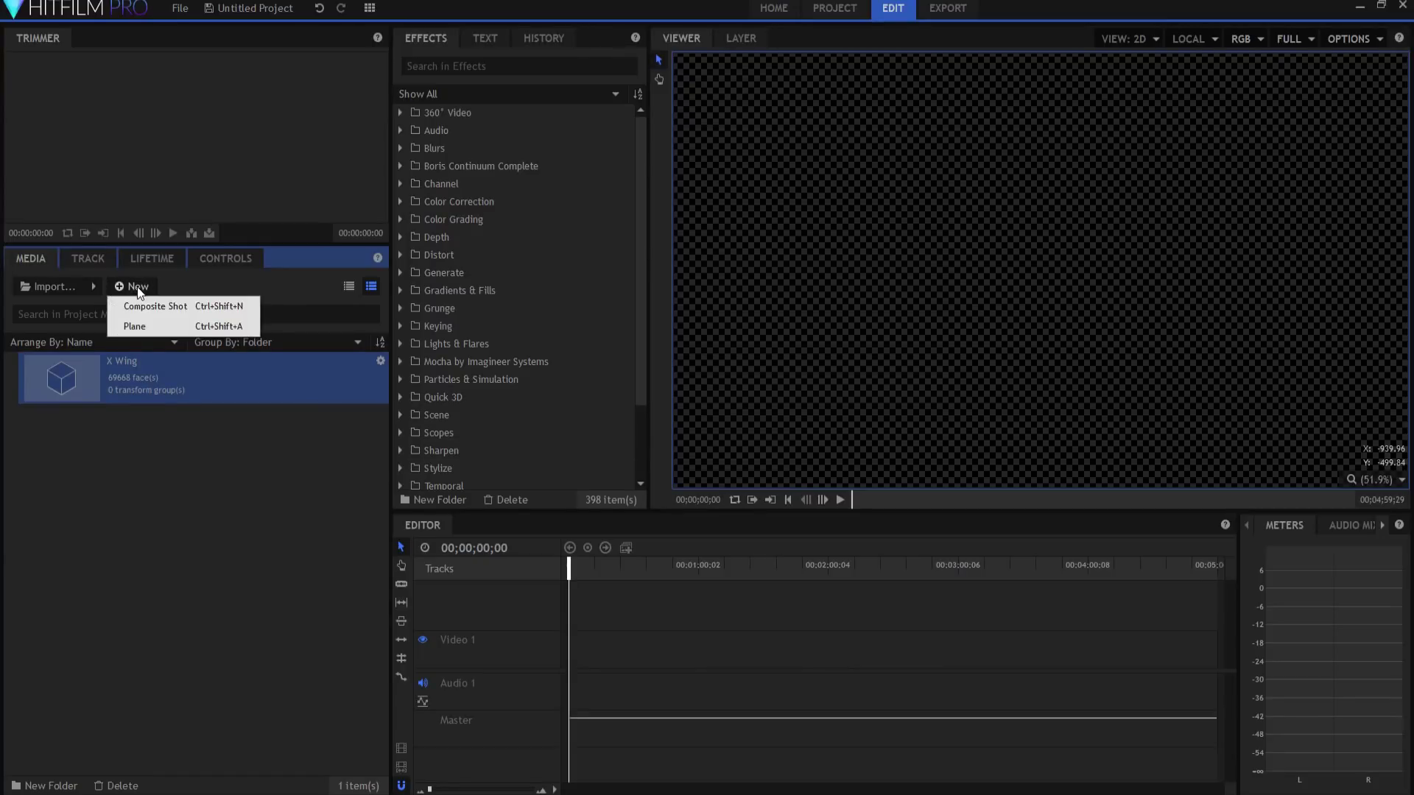
{"action": "left_click", "coordinate": [147, 306]}
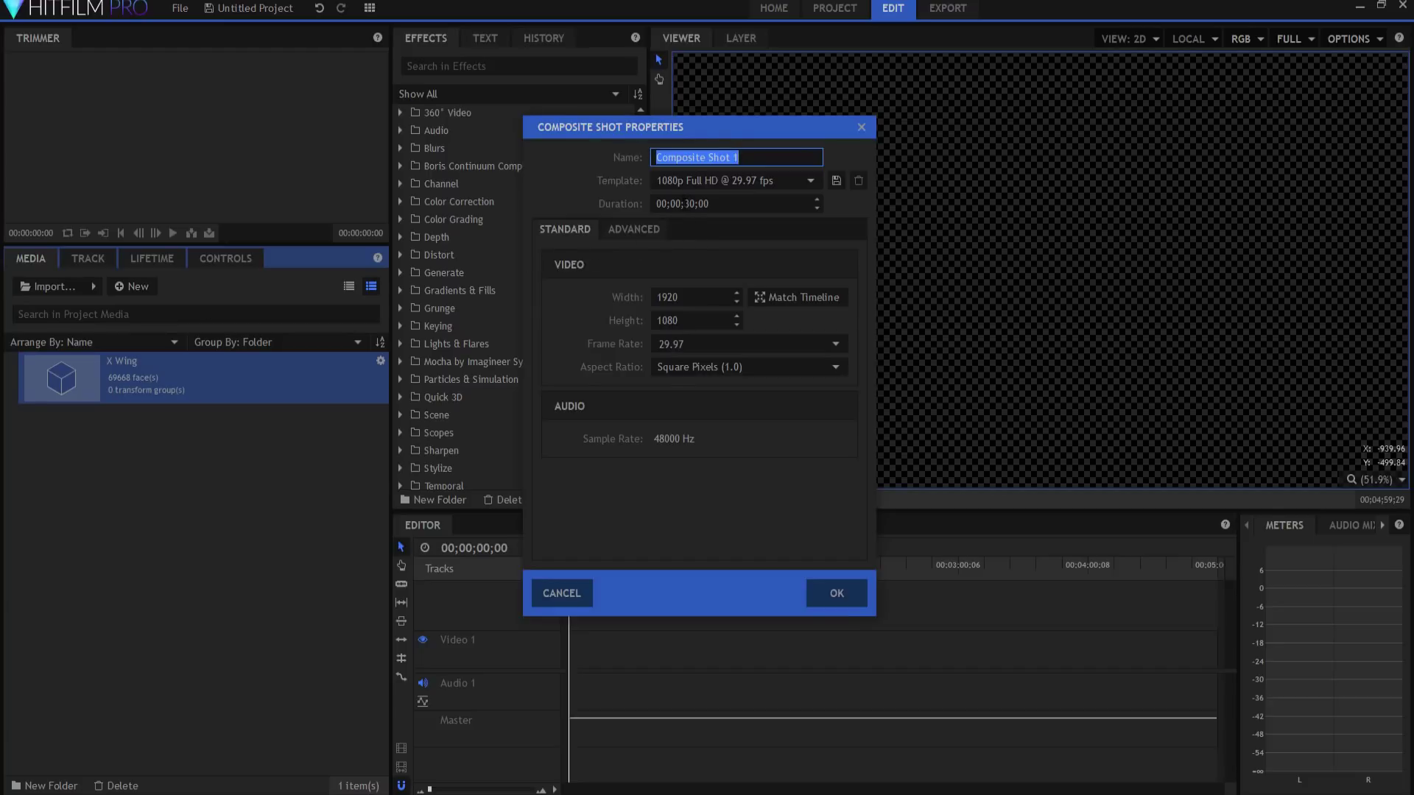
{"action": "left_click", "coordinate": [689, 203]}
{"action": "type", "text": "6"}
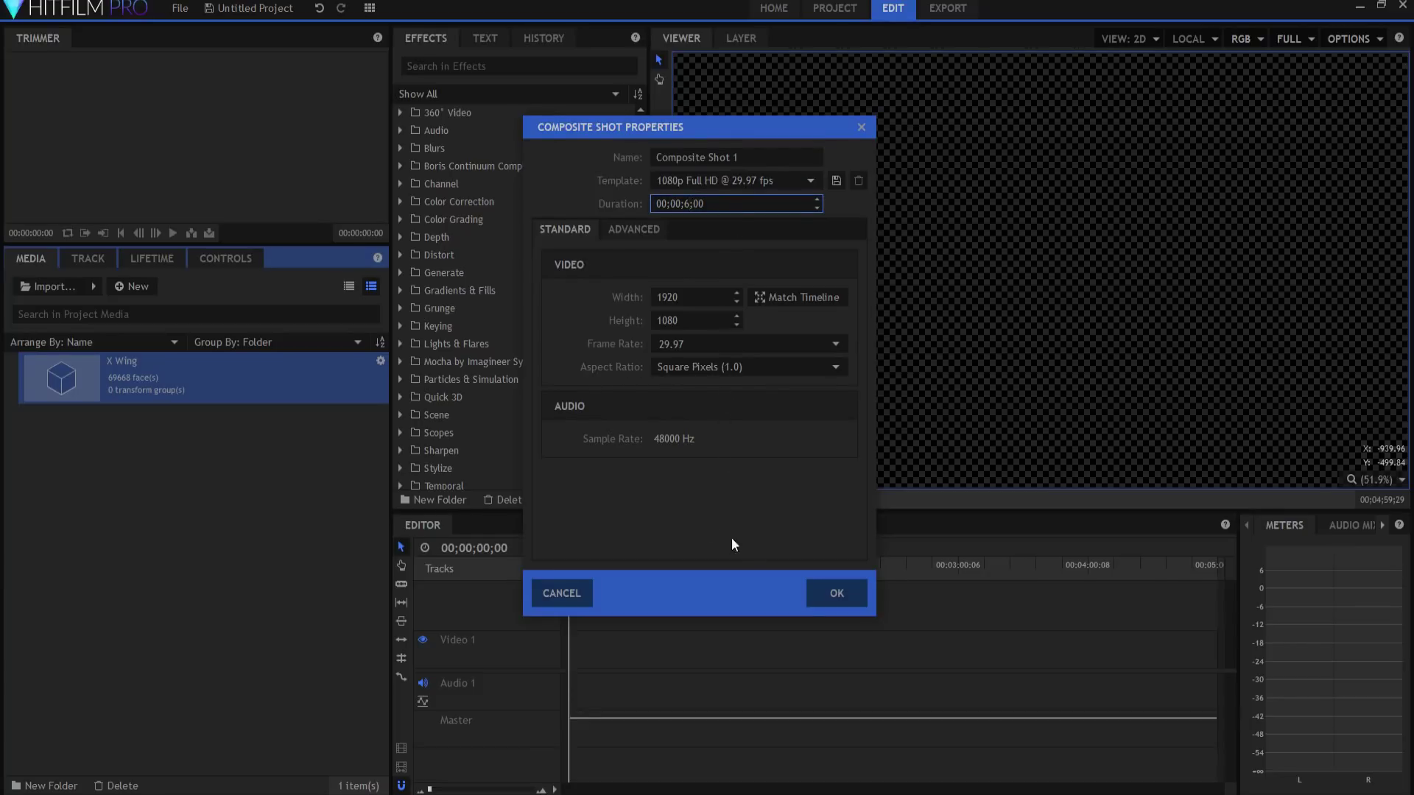
{"action": "left_click", "coordinate": [838, 593]}
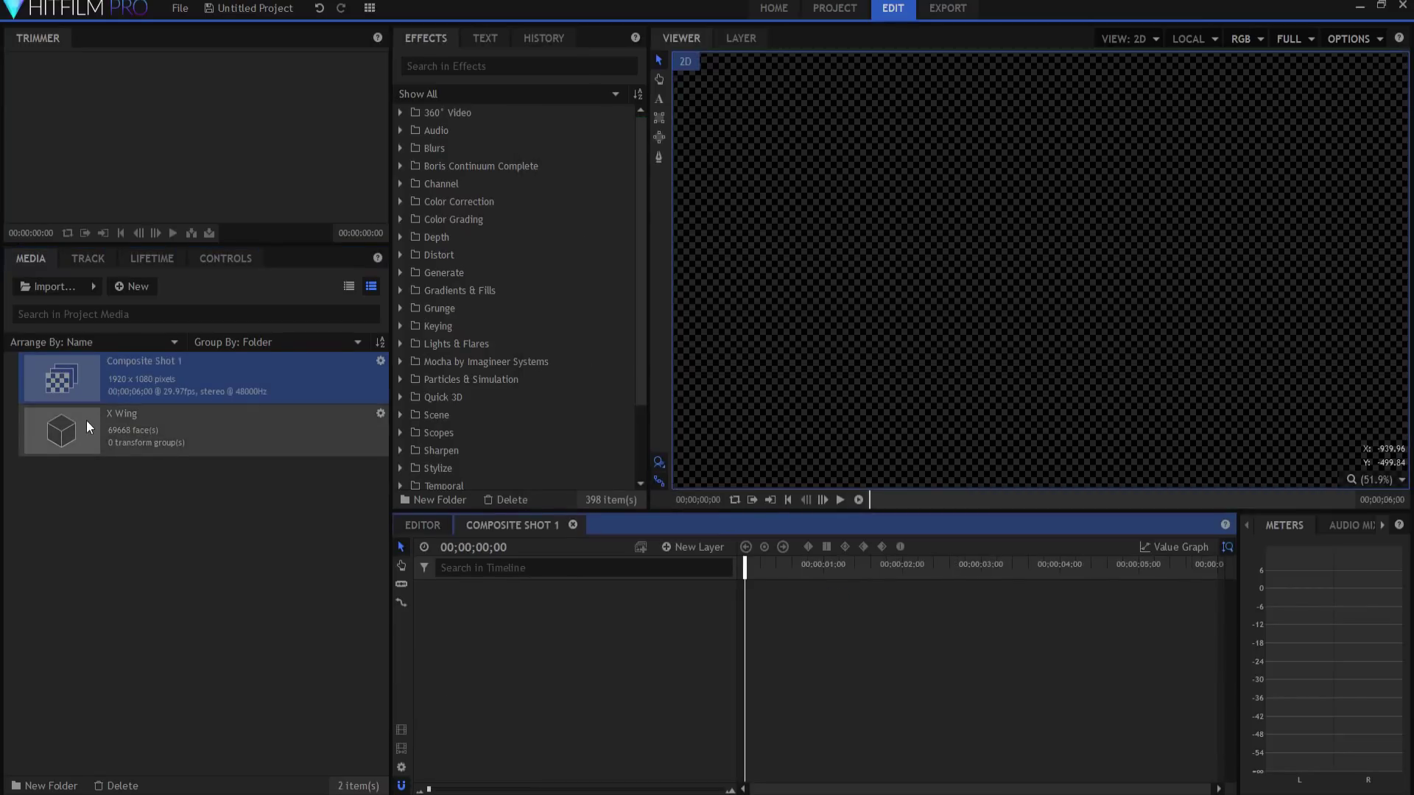
Drag the X Wing model from Media into the Composite Shot 1 timeline.
{"action": "left_click", "coordinate": [86, 421]}
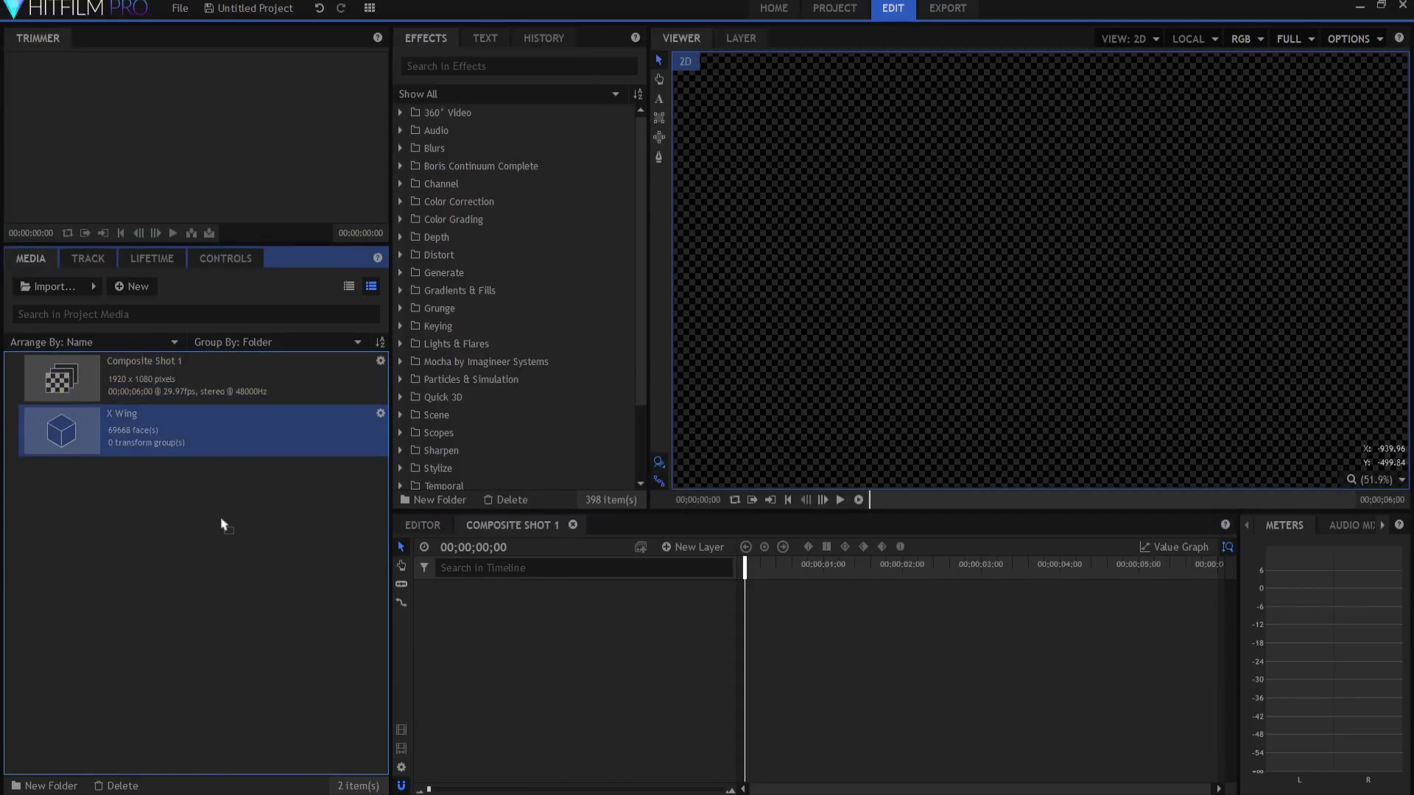
{"action": "left_click_drag", "start_coordinate": [221, 524], "coordinate": [536, 634]}
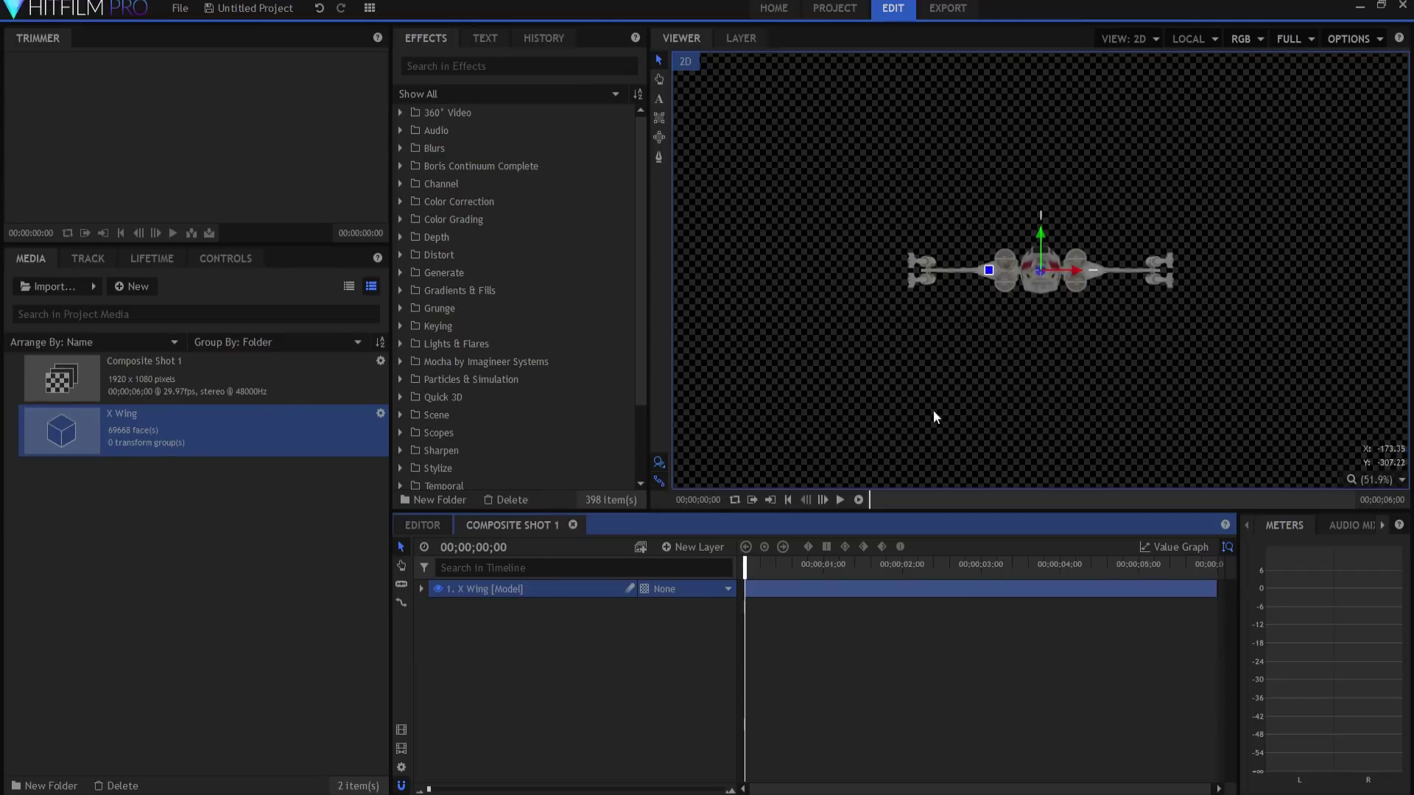
Add a new Point layer set to 3D Plane and accept adding a camera.
{"action": "left_click", "coordinate": [682, 549]}
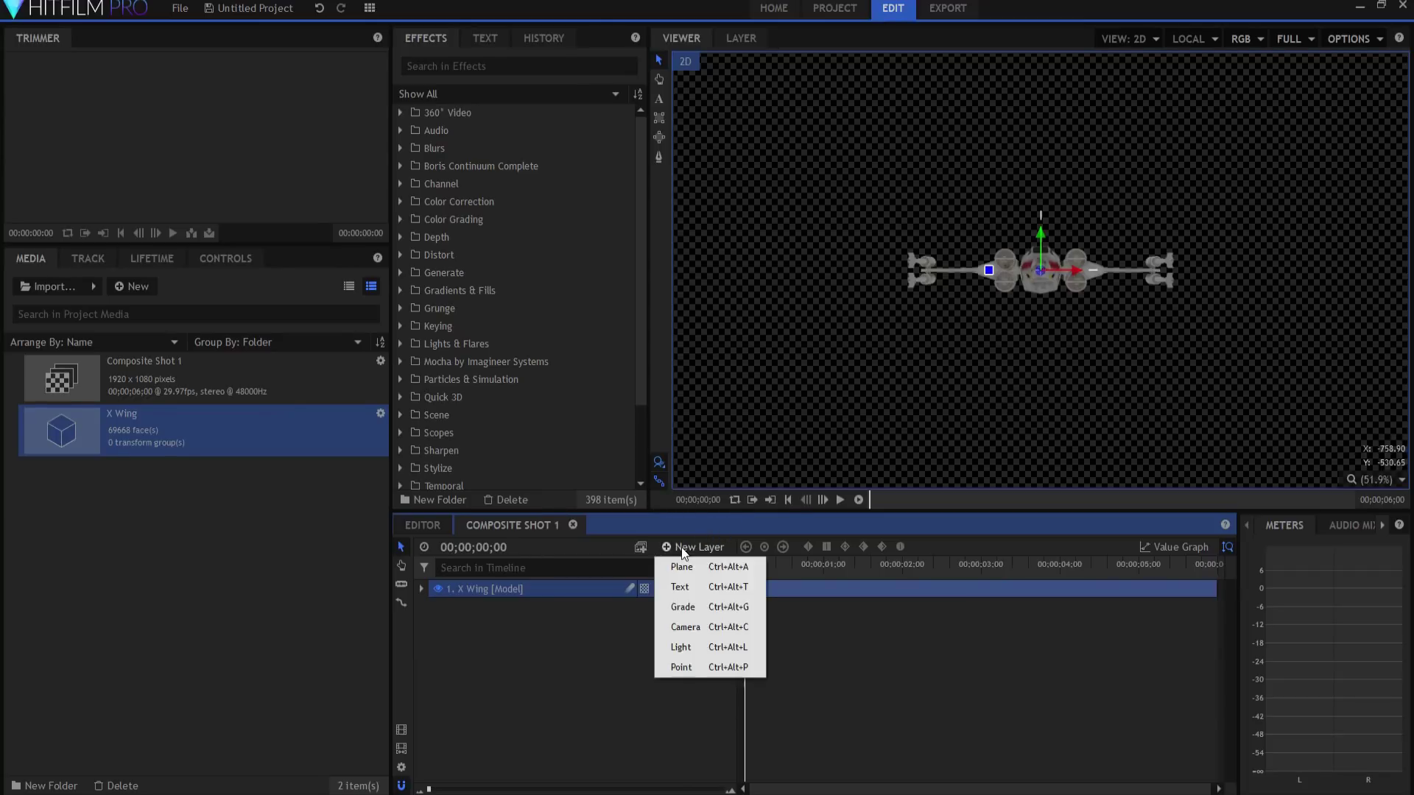
{"action": "left_click", "coordinate": [683, 665]}
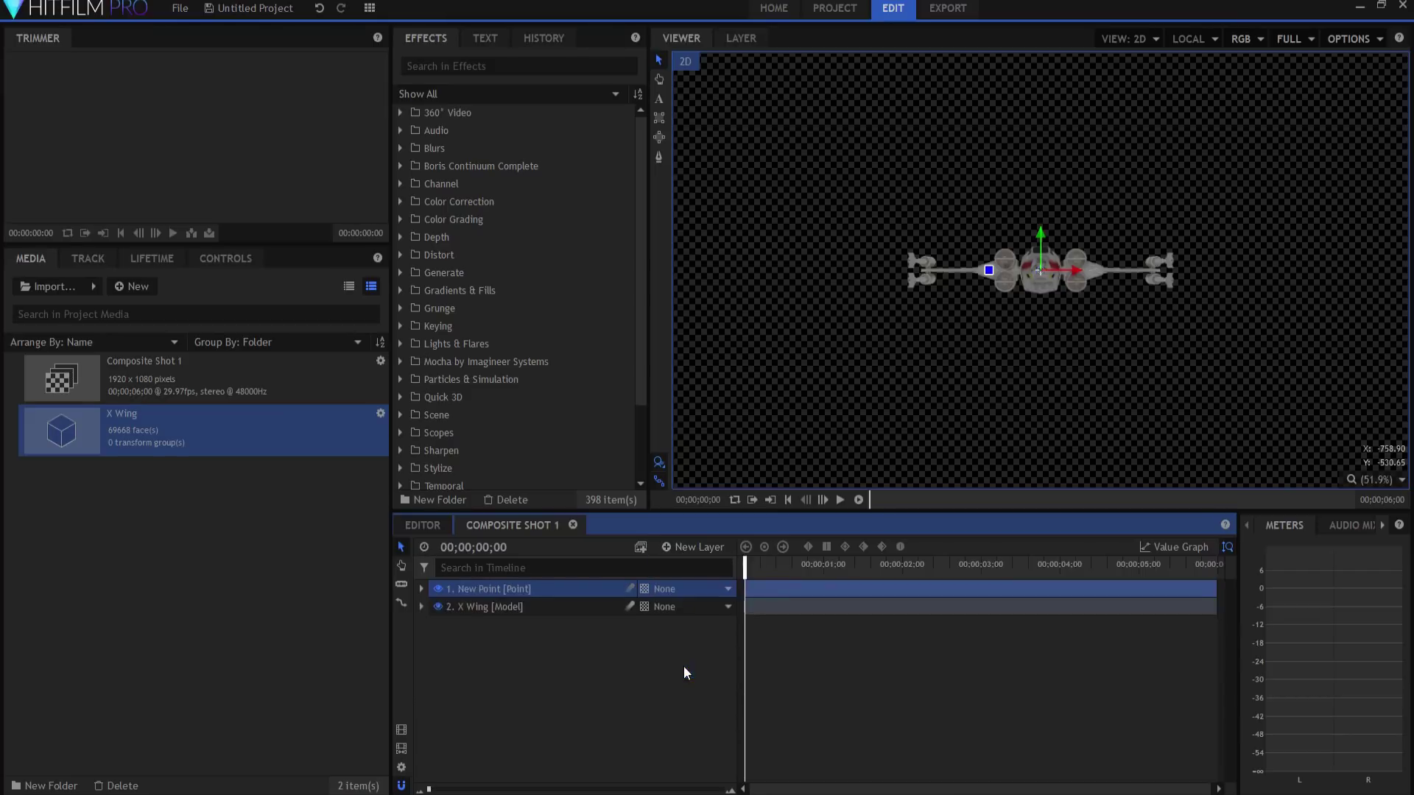
{"action": "left_click", "coordinate": [645, 589]}
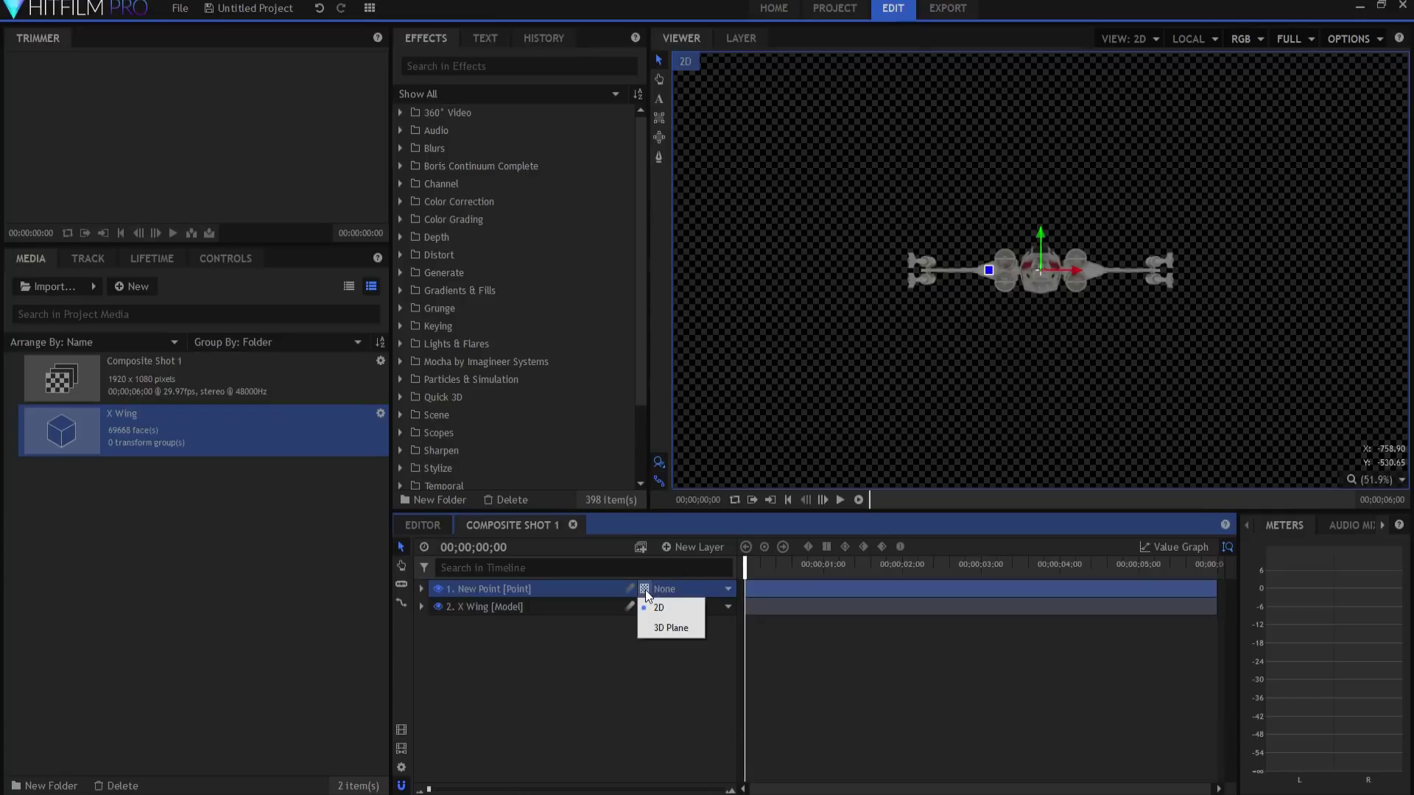
{"action": "left_click", "coordinate": [665, 628]}
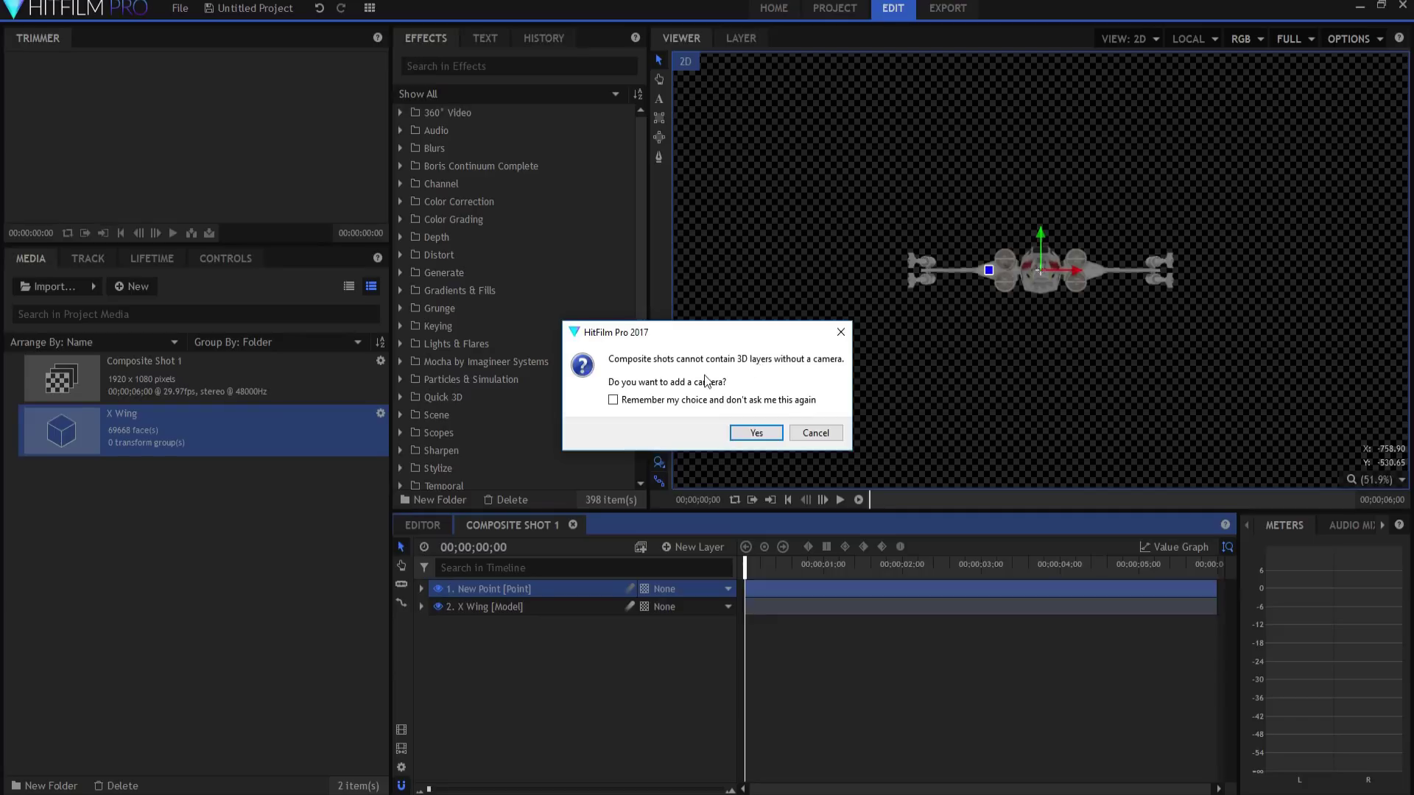
{"action": "left_click", "coordinate": [755, 433]}
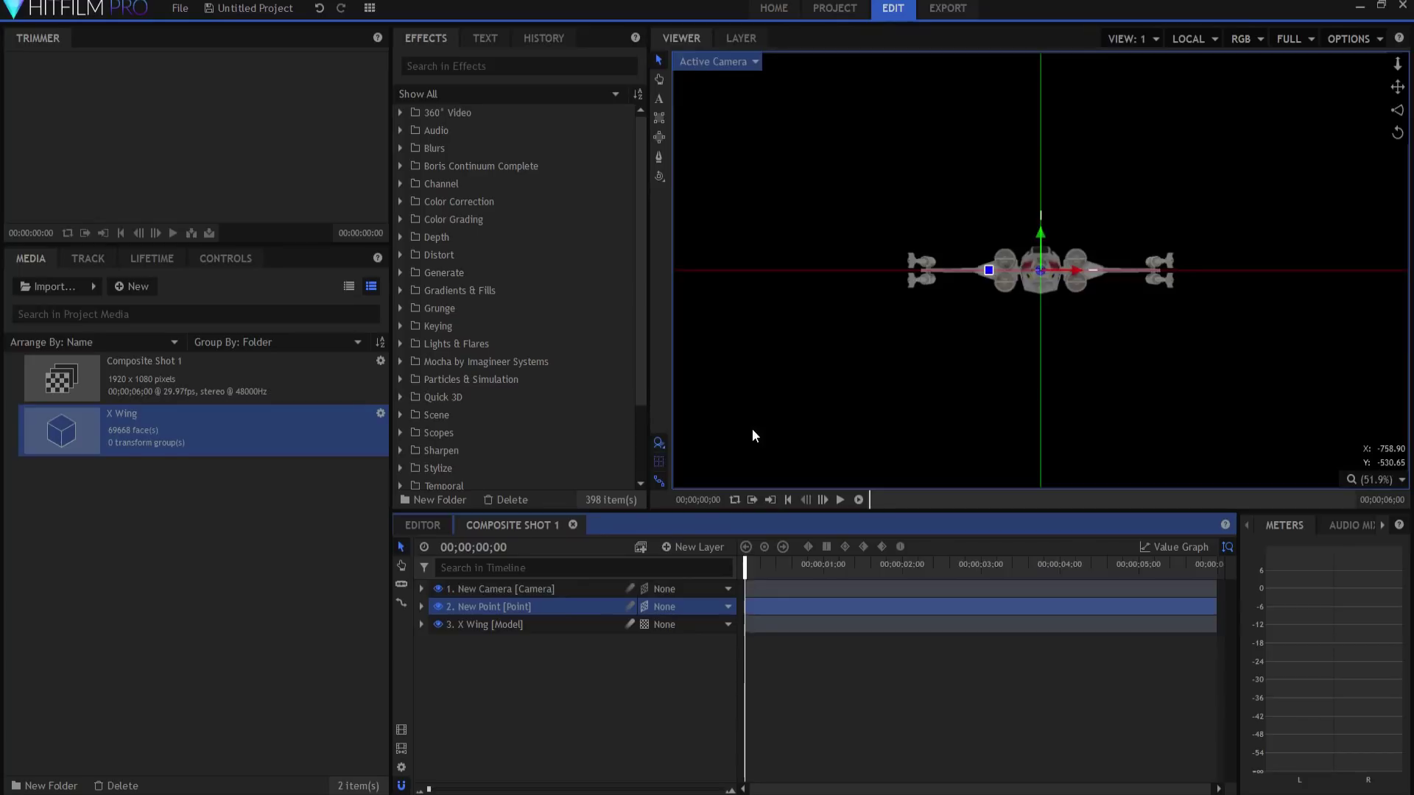
Rename the point layer to 'X Wing Control Point'.
{"action": "double_click", "coordinate": [483, 608]}
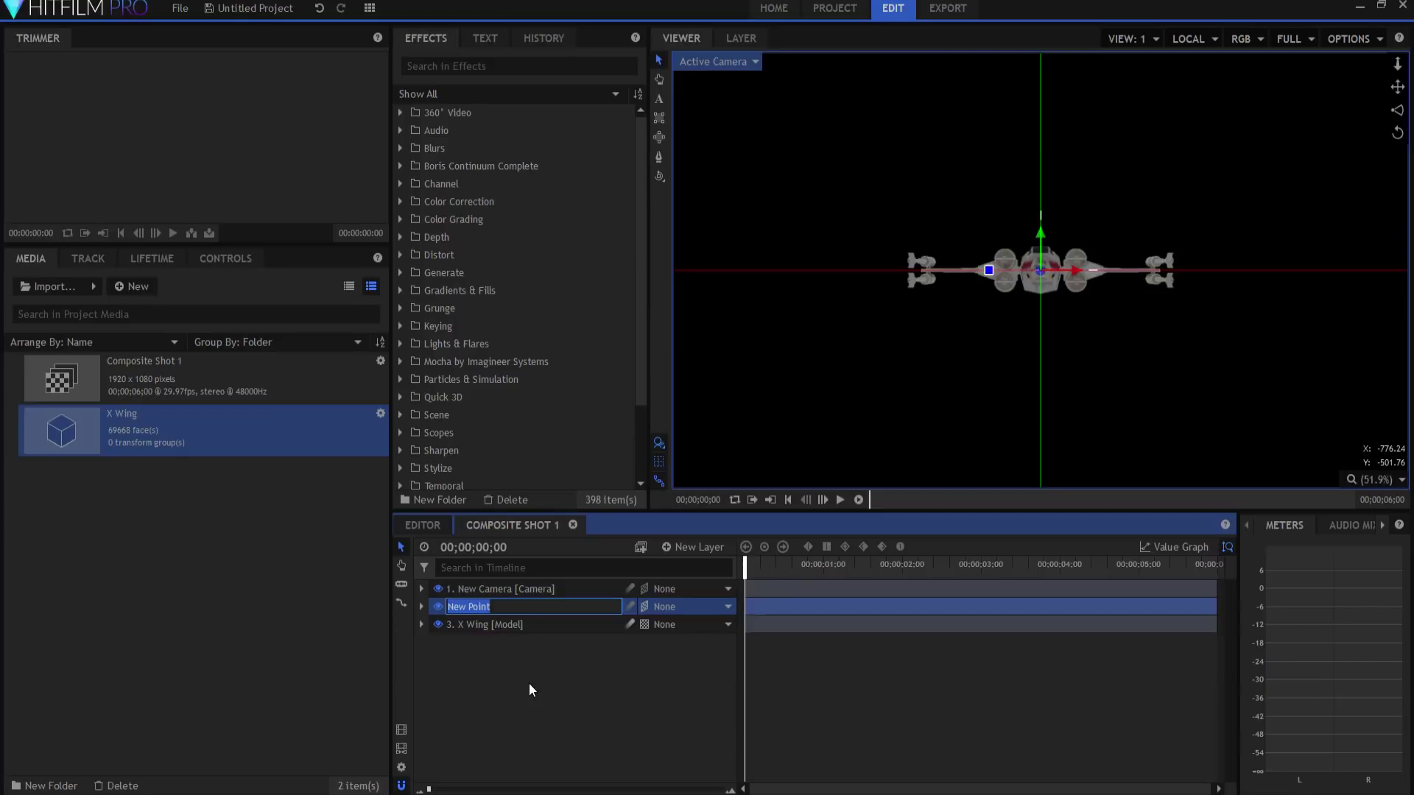
{"action": "type", "text": "X Wing Control Point"}
{"action": "key", "text": "Return"}
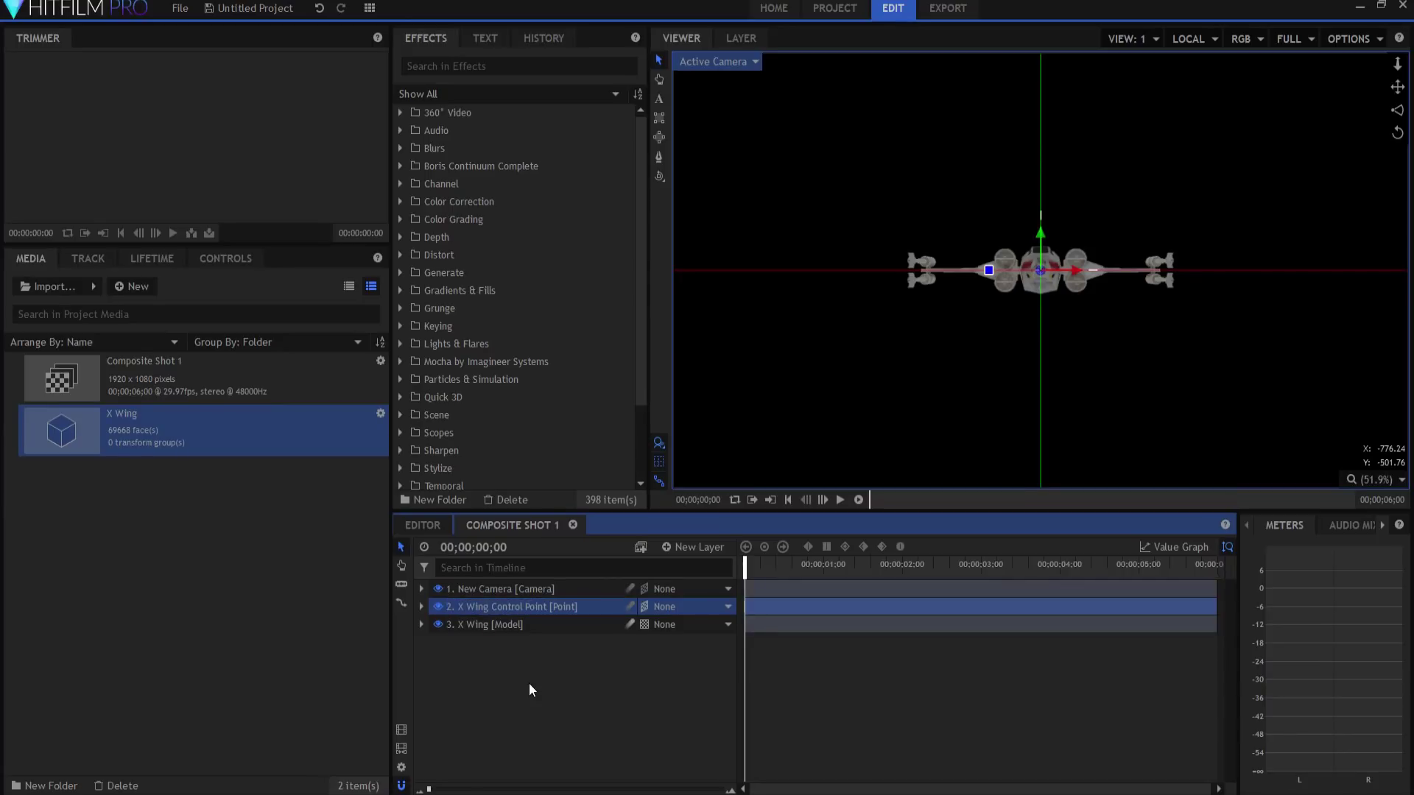
Set X Wing Control Point as the X Wing model's transform parent and collapse the layer.
{"action": "left_click", "coordinate": [480, 625]}
{"action": "left_click", "coordinate": [421, 624]}
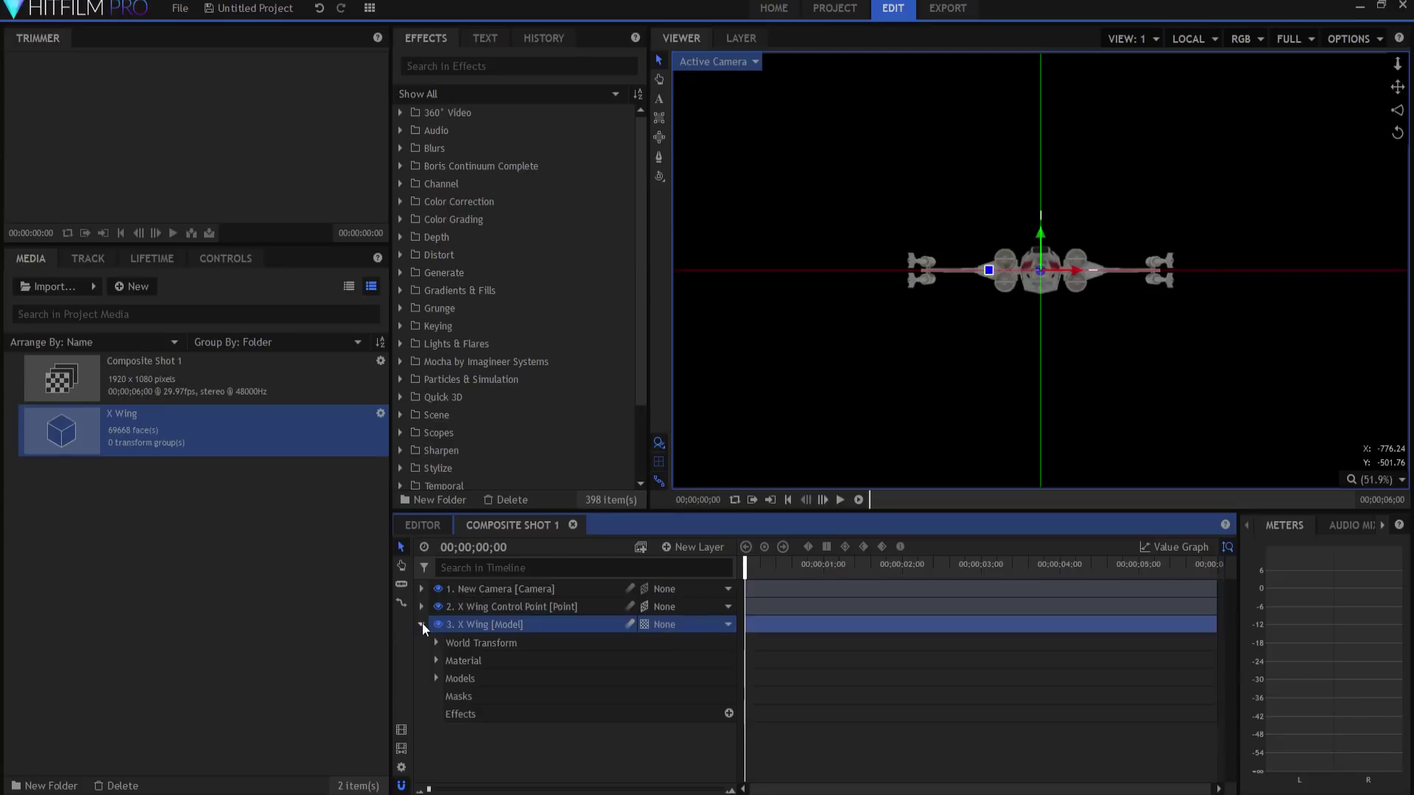
{"action": "left_click", "coordinate": [435, 678]}
{"action": "left_click", "coordinate": [449, 696]}
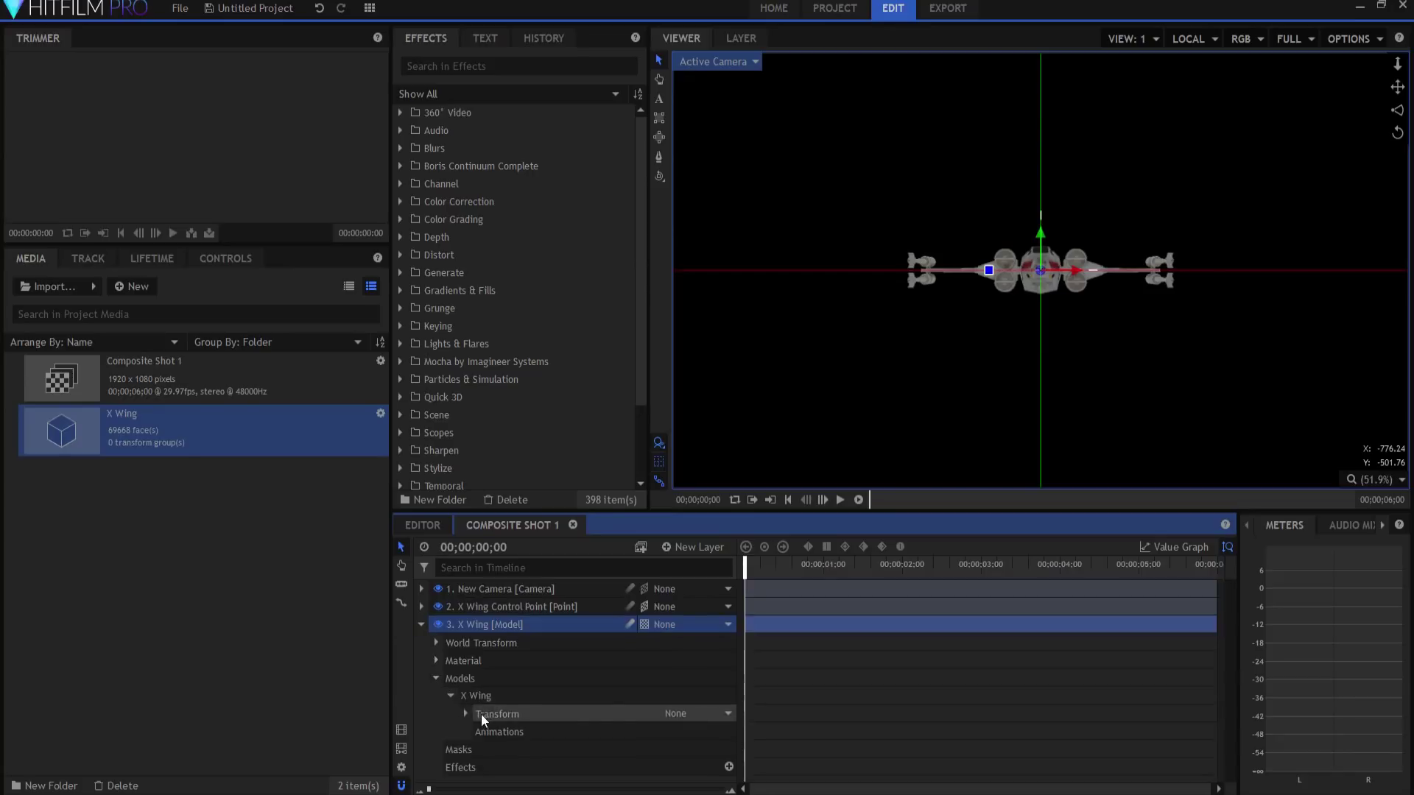
{"action": "left_click", "coordinate": [687, 713]}
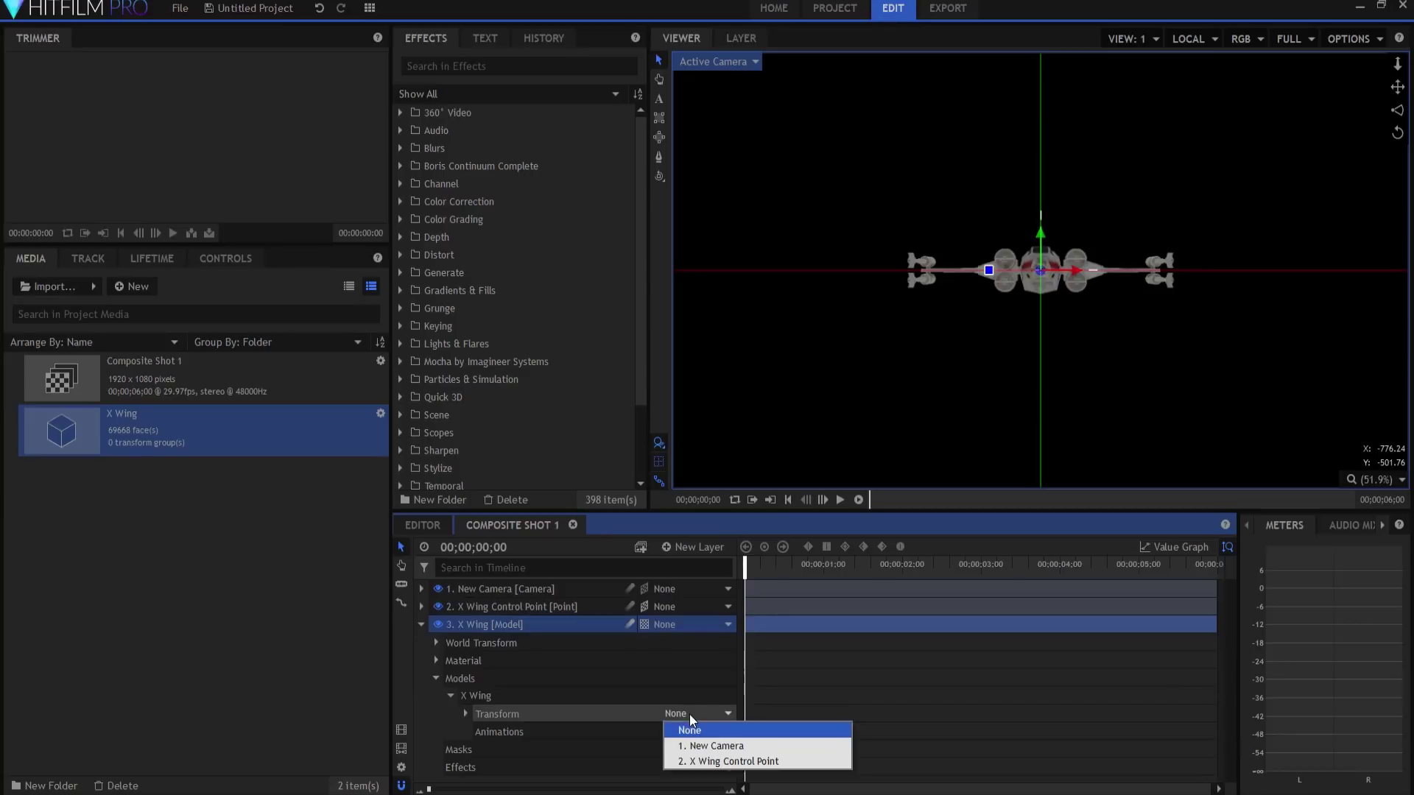
{"action": "left_click", "coordinate": [704, 763]}
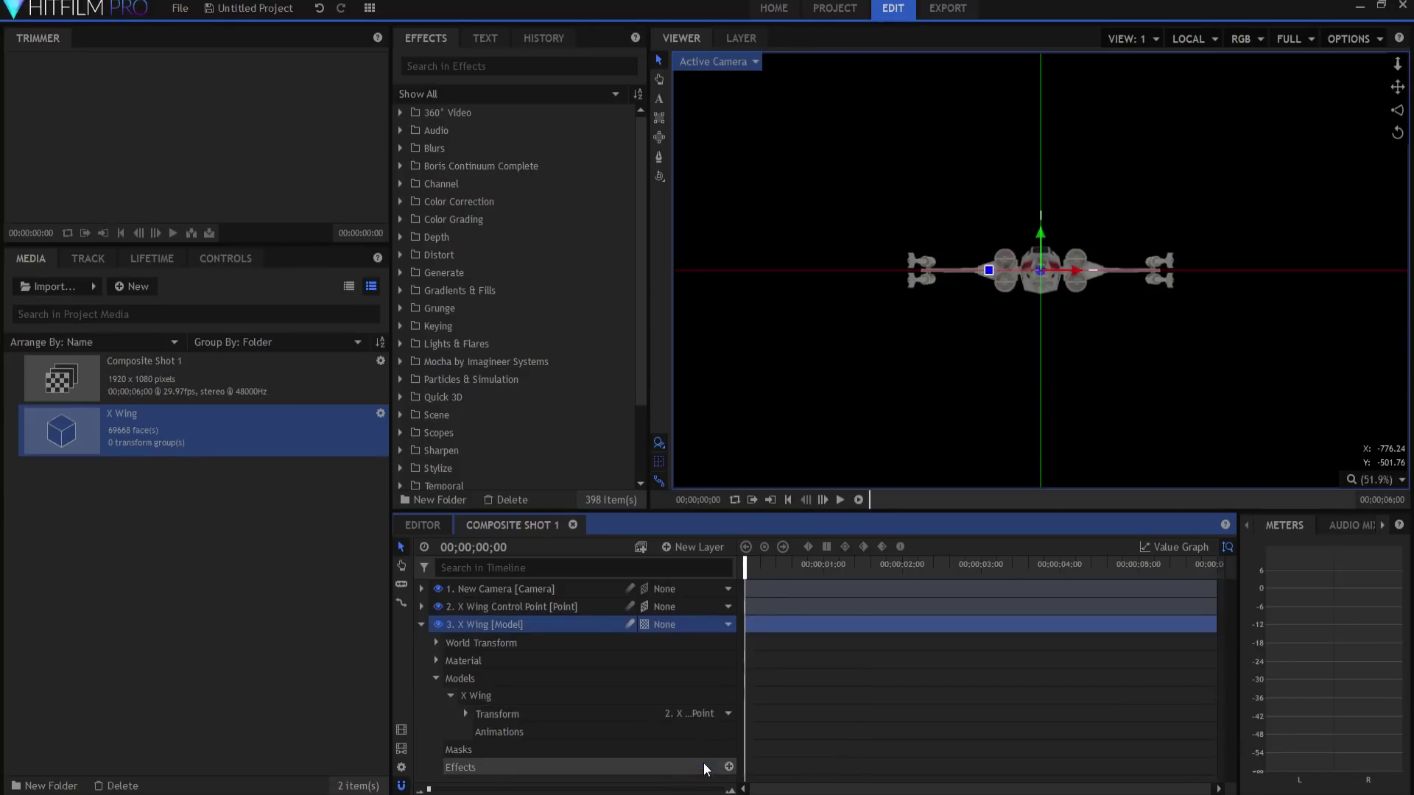
{"action": "left_click", "coordinate": [421, 624]}
{"action": "left_click", "coordinate": [484, 608]}
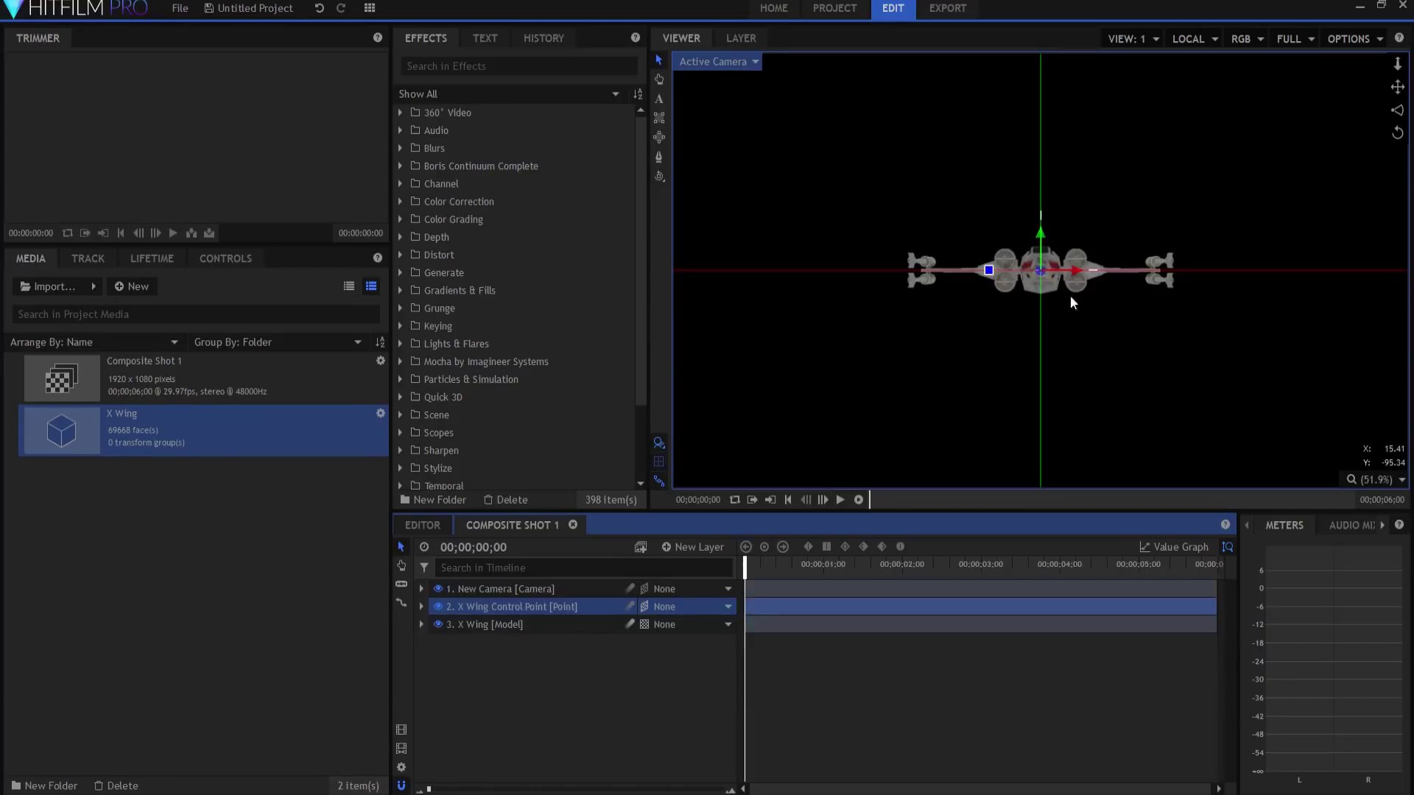
Split the viewer into camera and Top views and zoom out the Top pane.
{"action": "left_click", "coordinate": [1128, 37]}
{"action": "left_click", "coordinate": [1121, 76]}
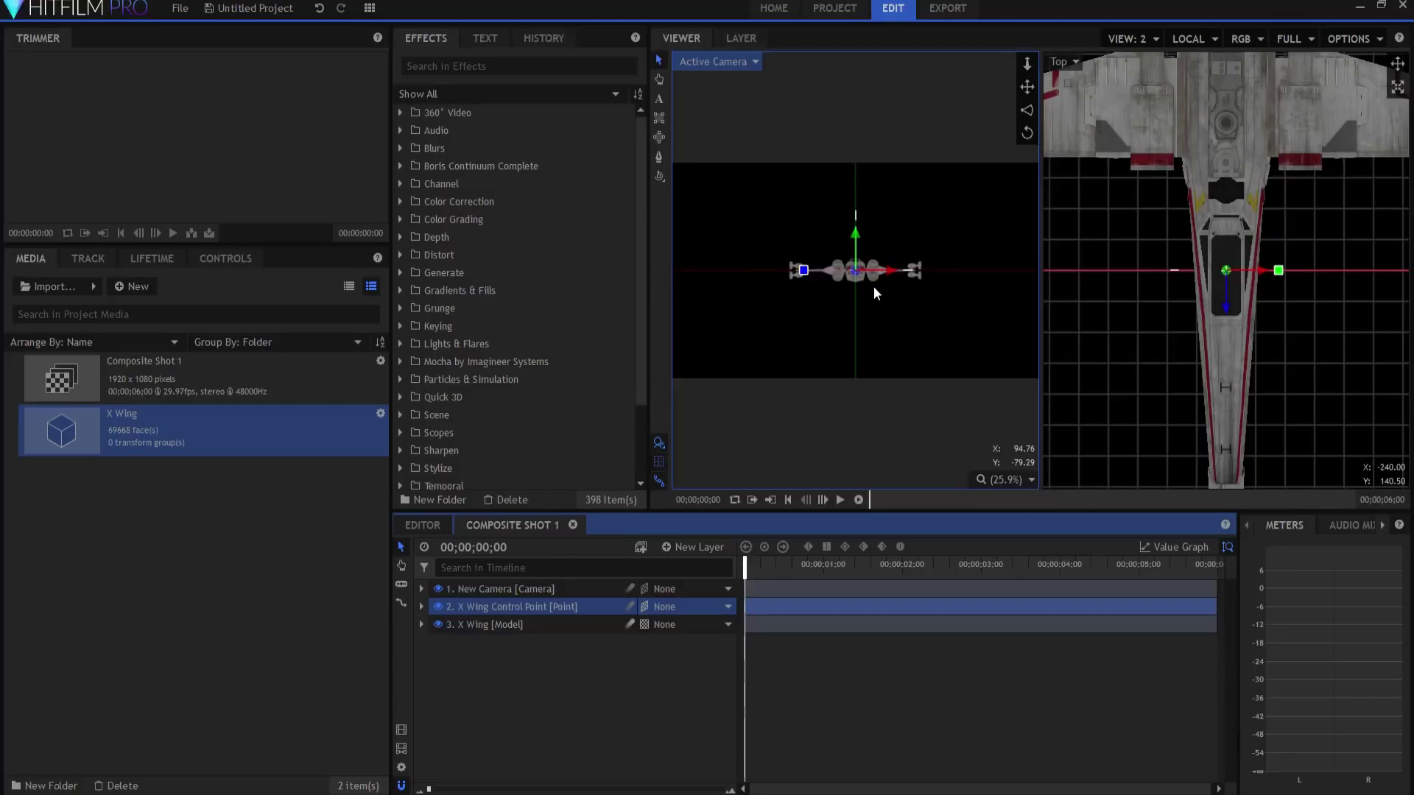
{"action": "left_click_drag", "start_coordinate": [647, 301], "coordinate": [632, 305]}
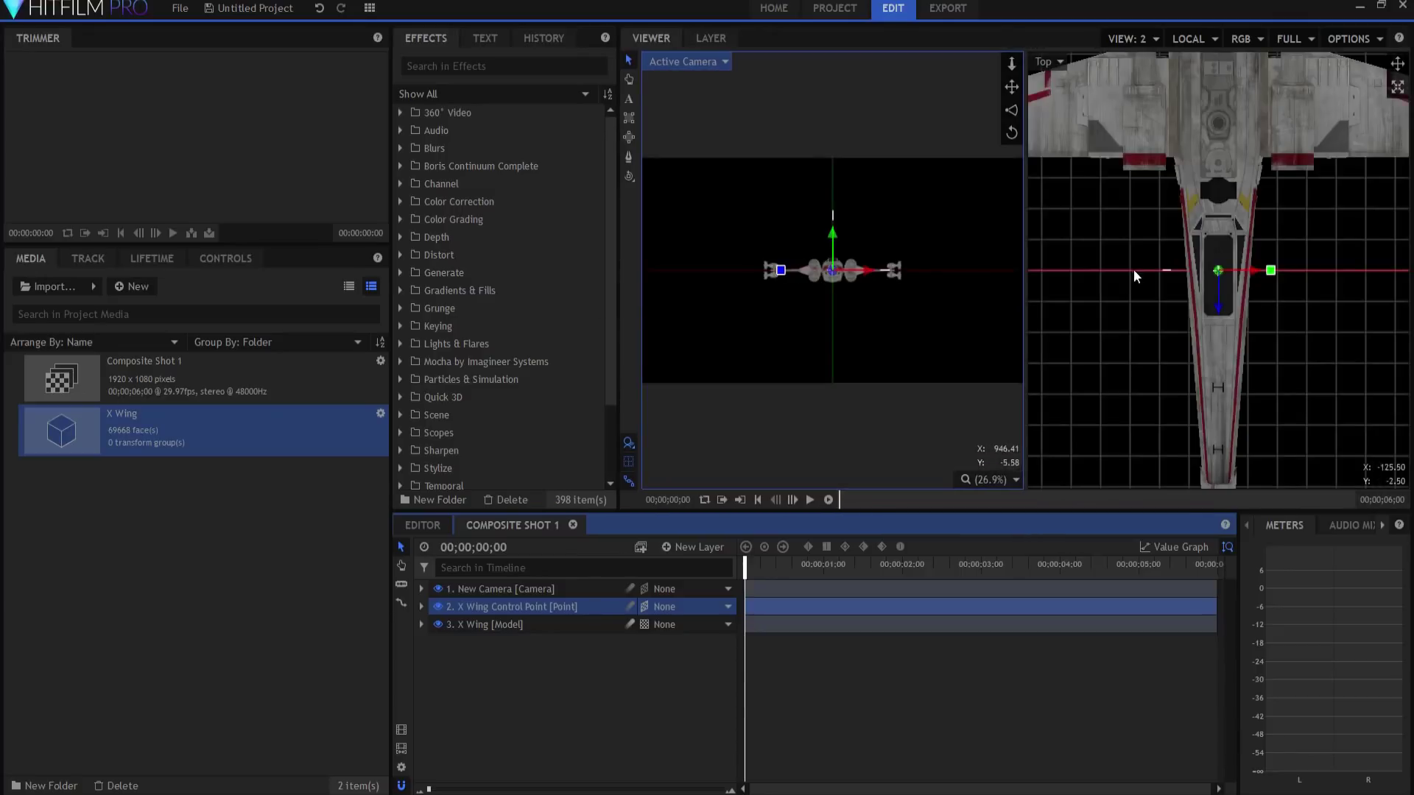
{"action": "scroll", "coordinate": [1257, 223], "scroll_direction": "down", "scroll_amount": 6}
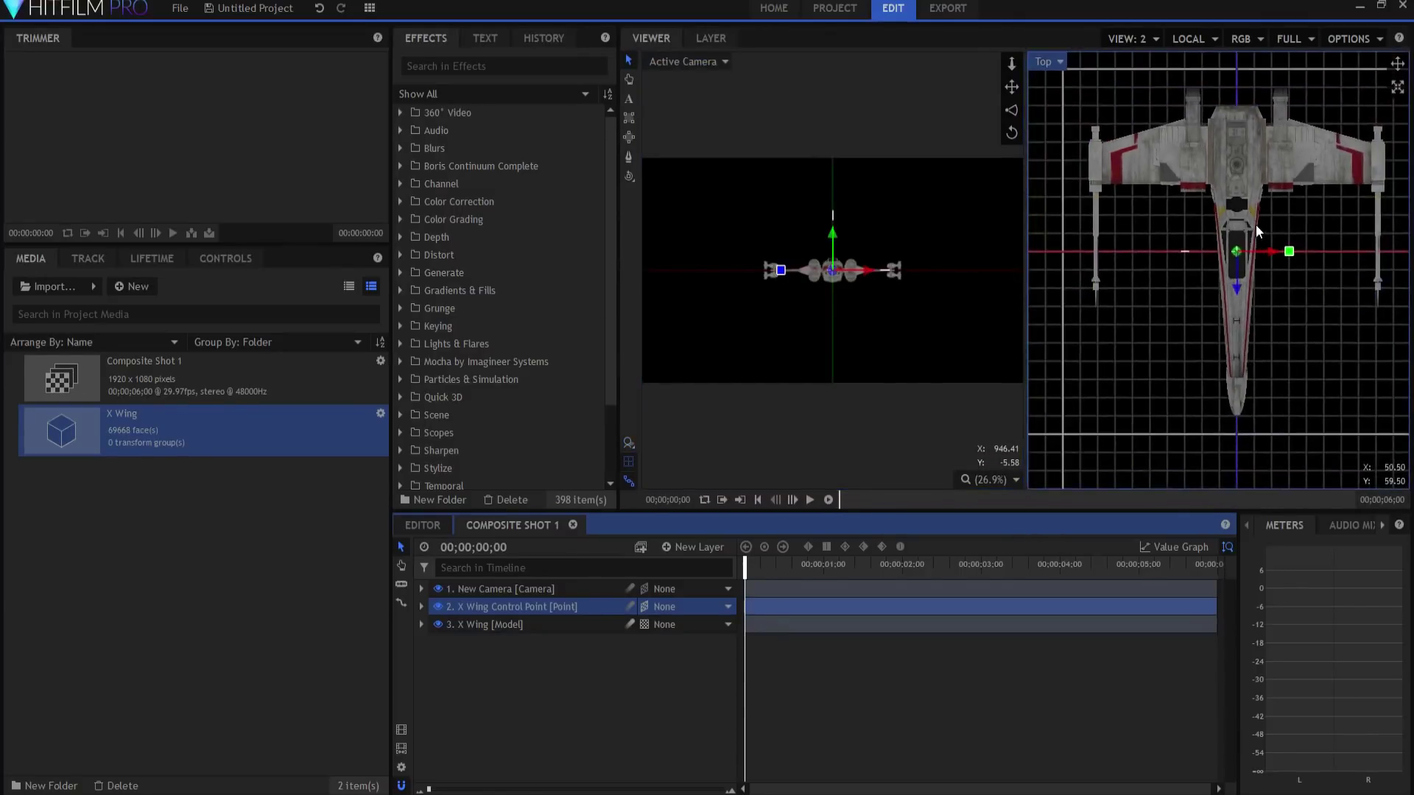
{"action": "scroll", "coordinate": [1254, 224], "scroll_direction": "down", "scroll_amount": 2}
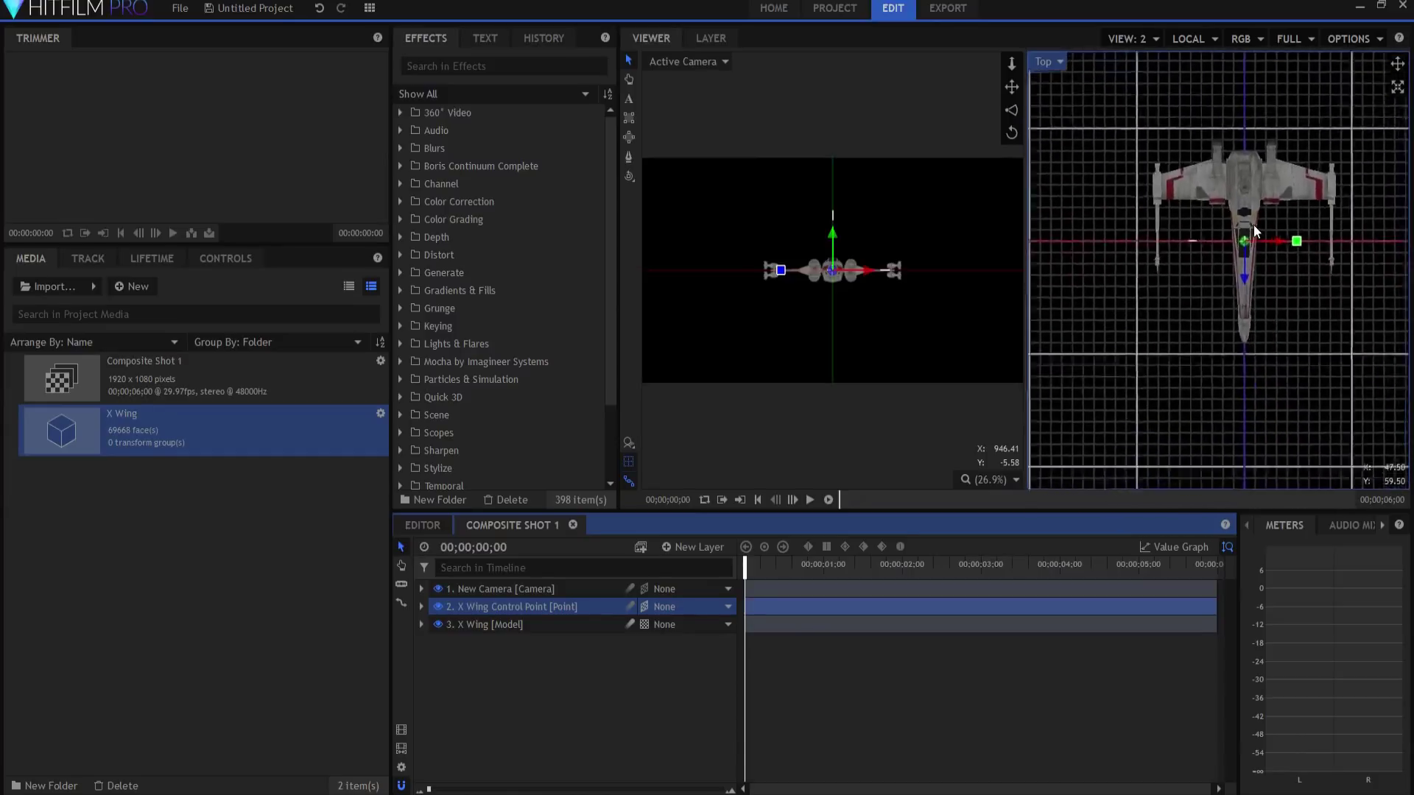
{"action": "scroll", "coordinate": [1243, 225], "scroll_direction": "down", "scroll_amount": 3}
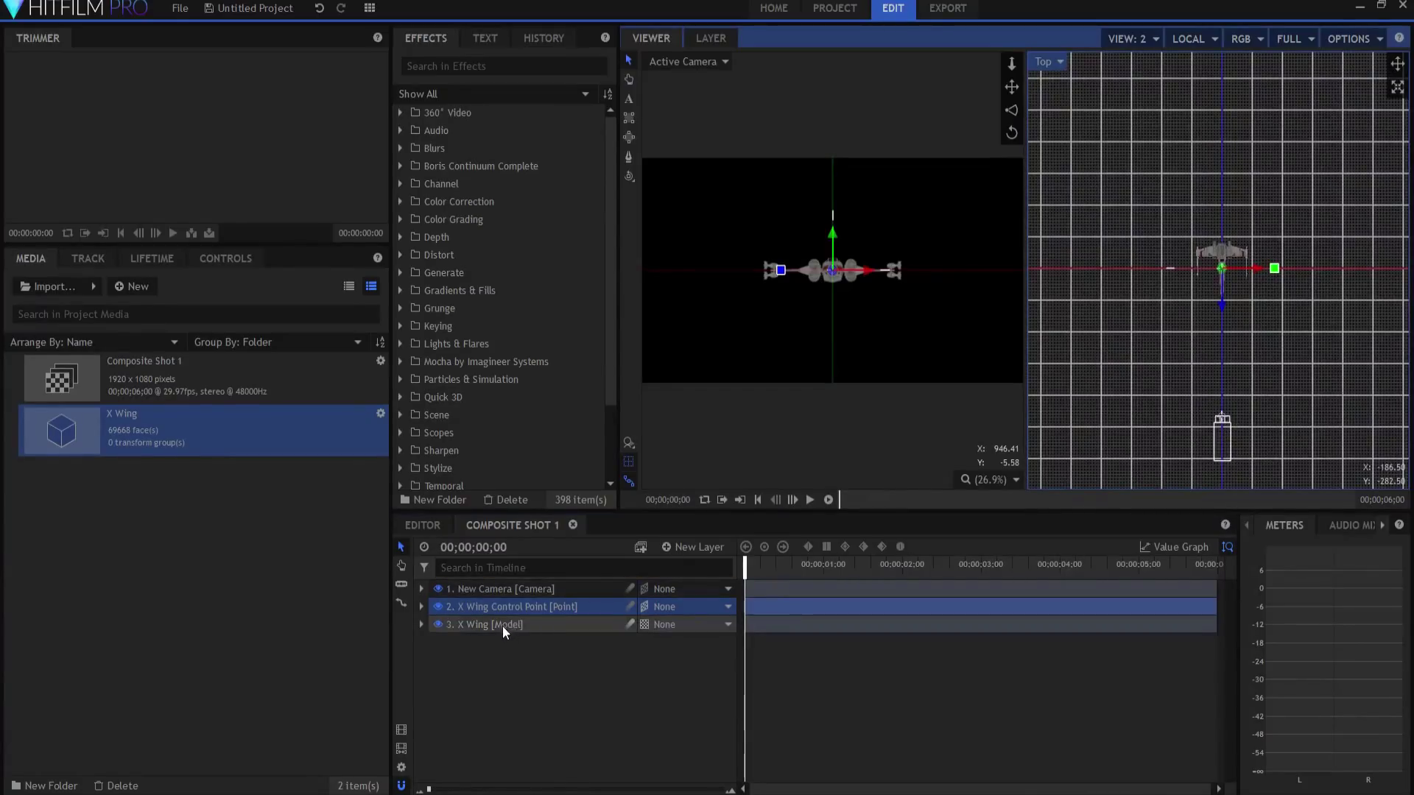
Try a Position Z of 25 on the X Wing Control Point, then drag it higher.
{"action": "left_click", "coordinate": [421, 607]}
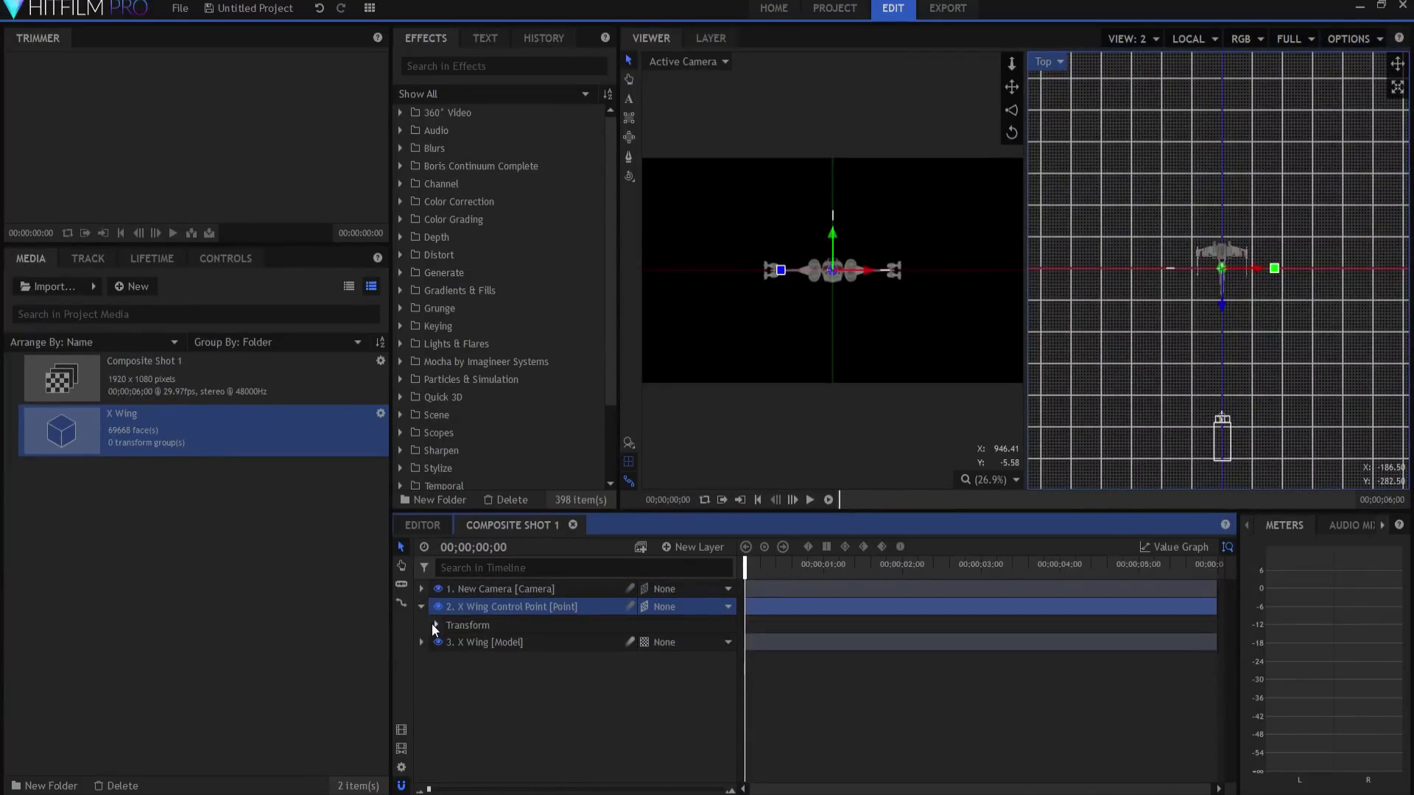
{"action": "left_click", "coordinate": [435, 625]}
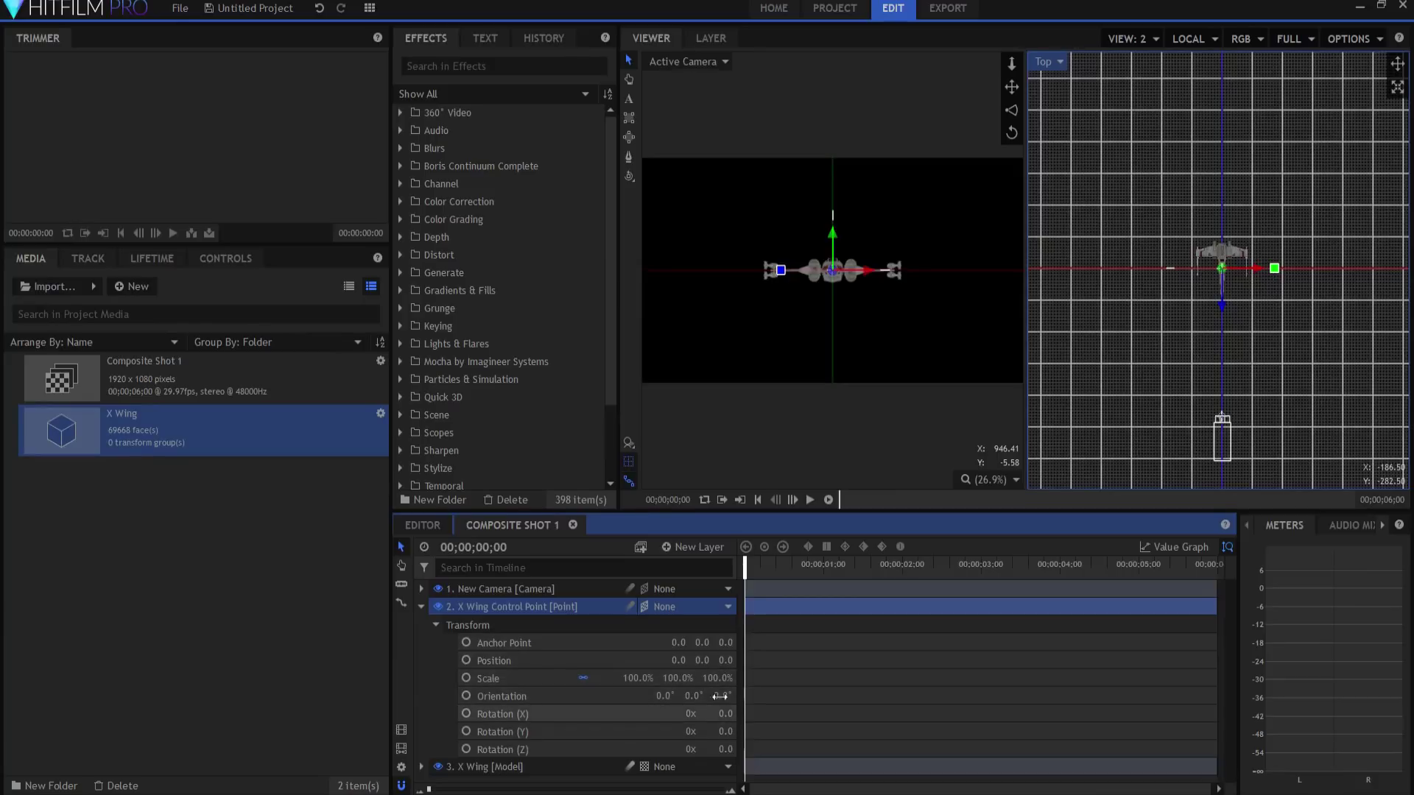
{"action": "left_click", "coordinate": [721, 660]}
{"action": "type", "text": "25"}
{"action": "key", "text": "Return"}
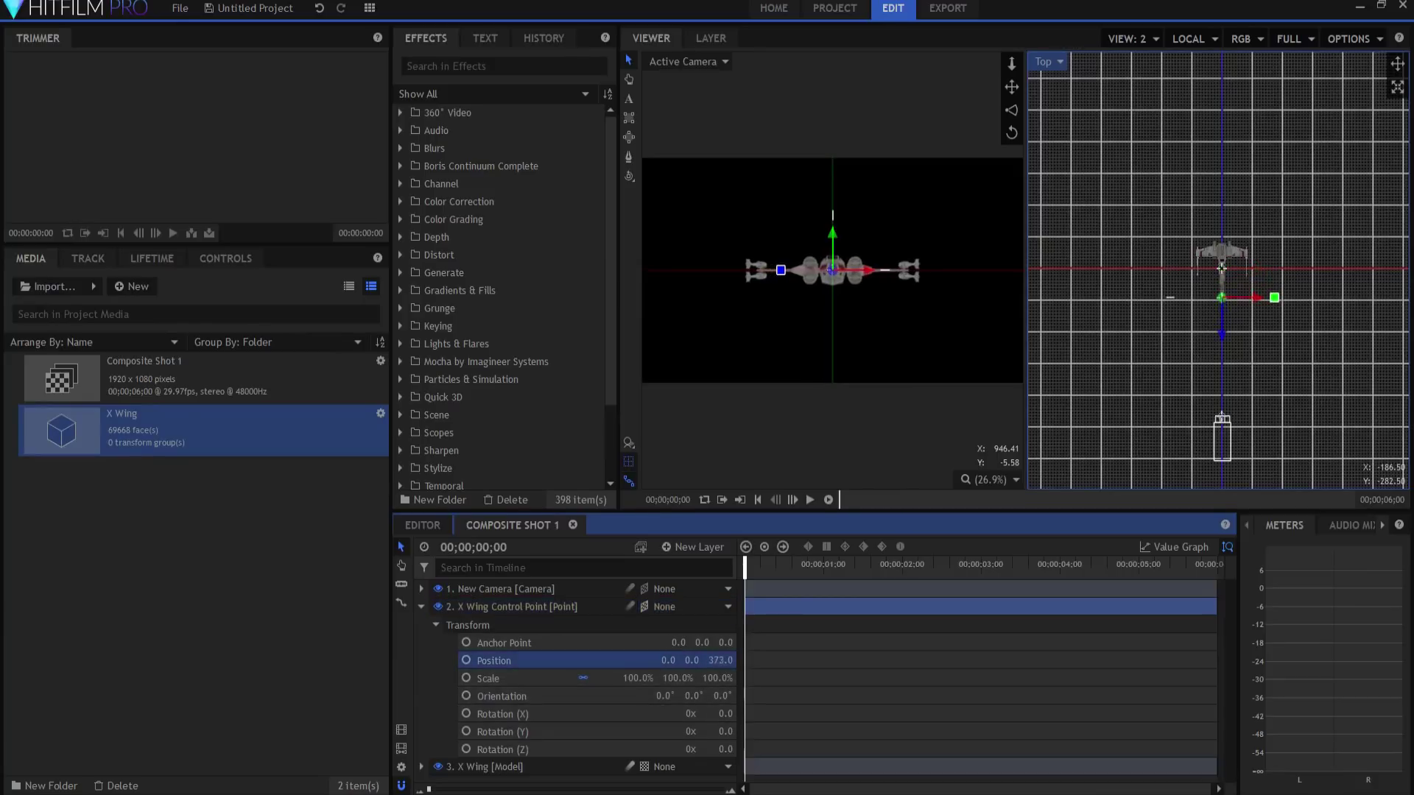
{"action": "left_click_drag", "start_coordinate": [720, 660], "coordinate": [745, 660]}
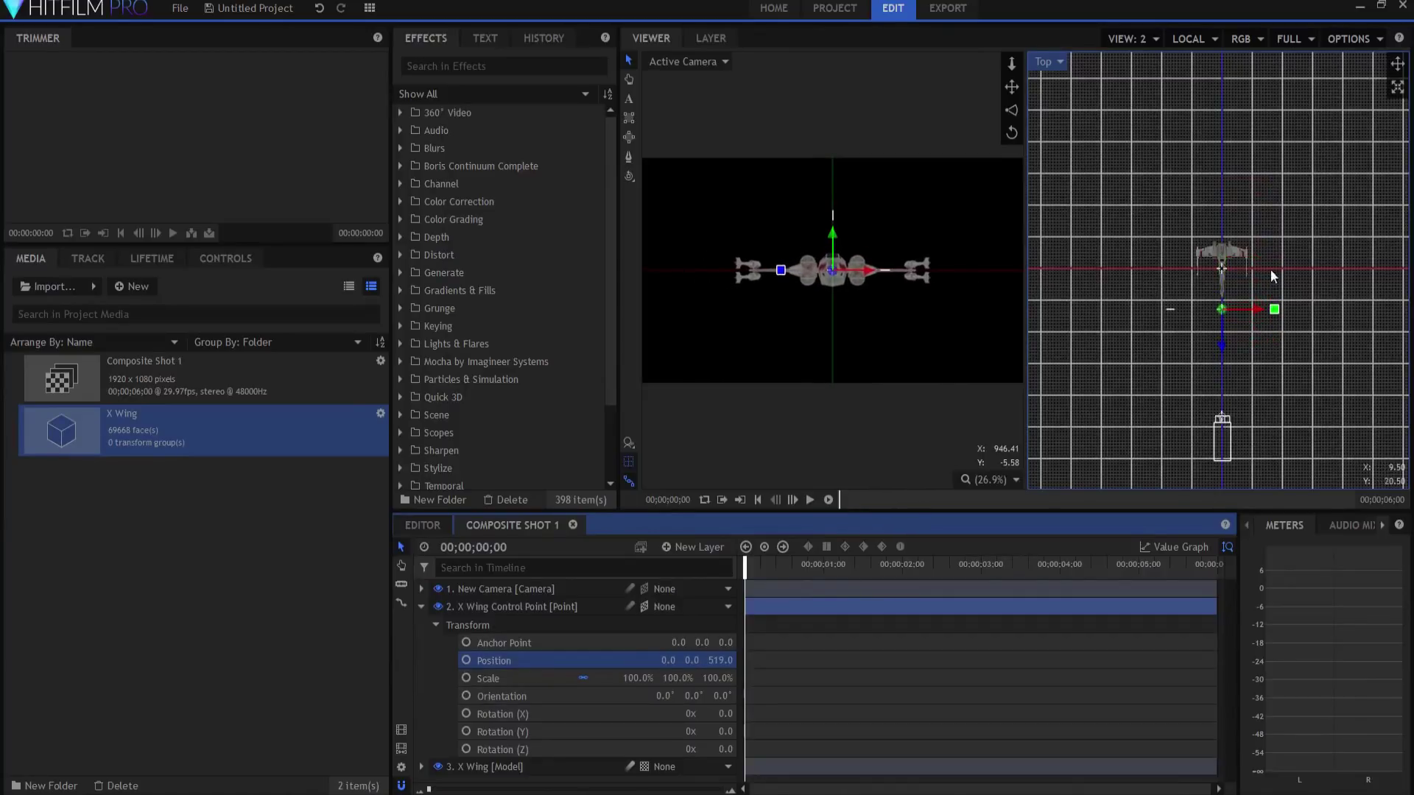
Reset the X Wing Control Point's Position Z to 0 and collapse its properties.
{"action": "scroll", "coordinate": [1212, 280], "scroll_direction": "up", "scroll_amount": 2}
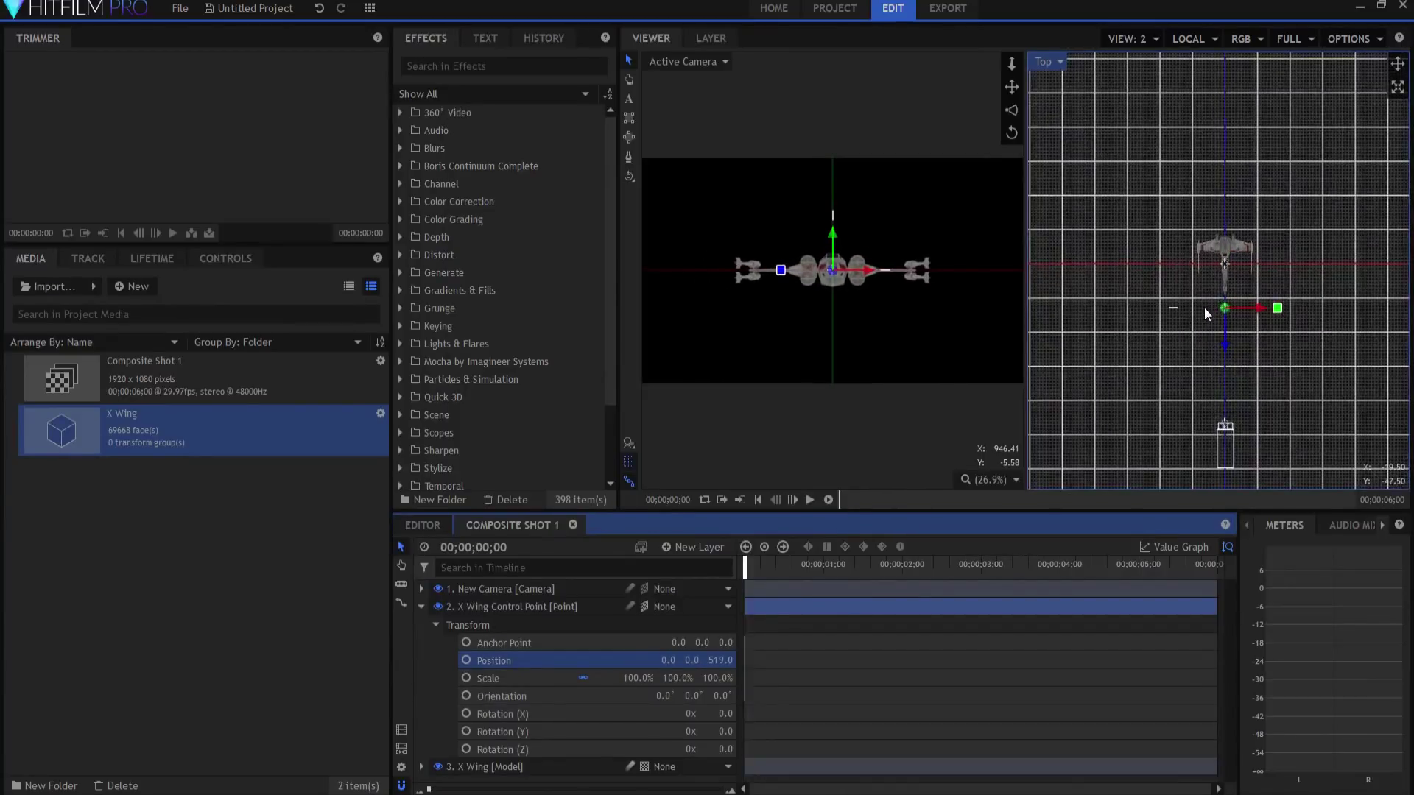
{"action": "left_click", "coordinate": [720, 661]}
{"action": "type", "text": "0"}
{"action": "key", "text": "Return"}
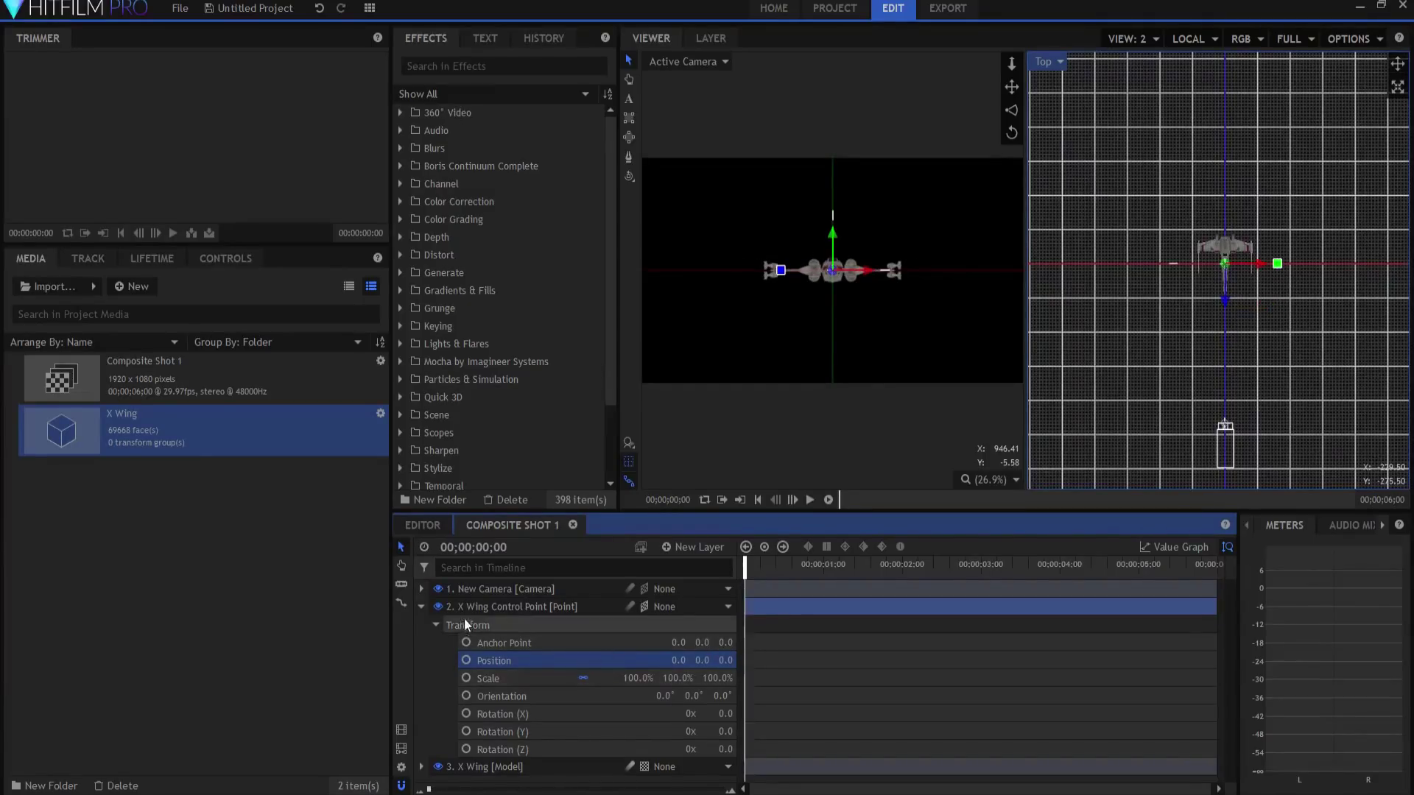
{"action": "left_click", "coordinate": [421, 608]}
{"action": "left_click", "coordinate": [489, 625]}
{"action": "left_click", "coordinate": [451, 589]}
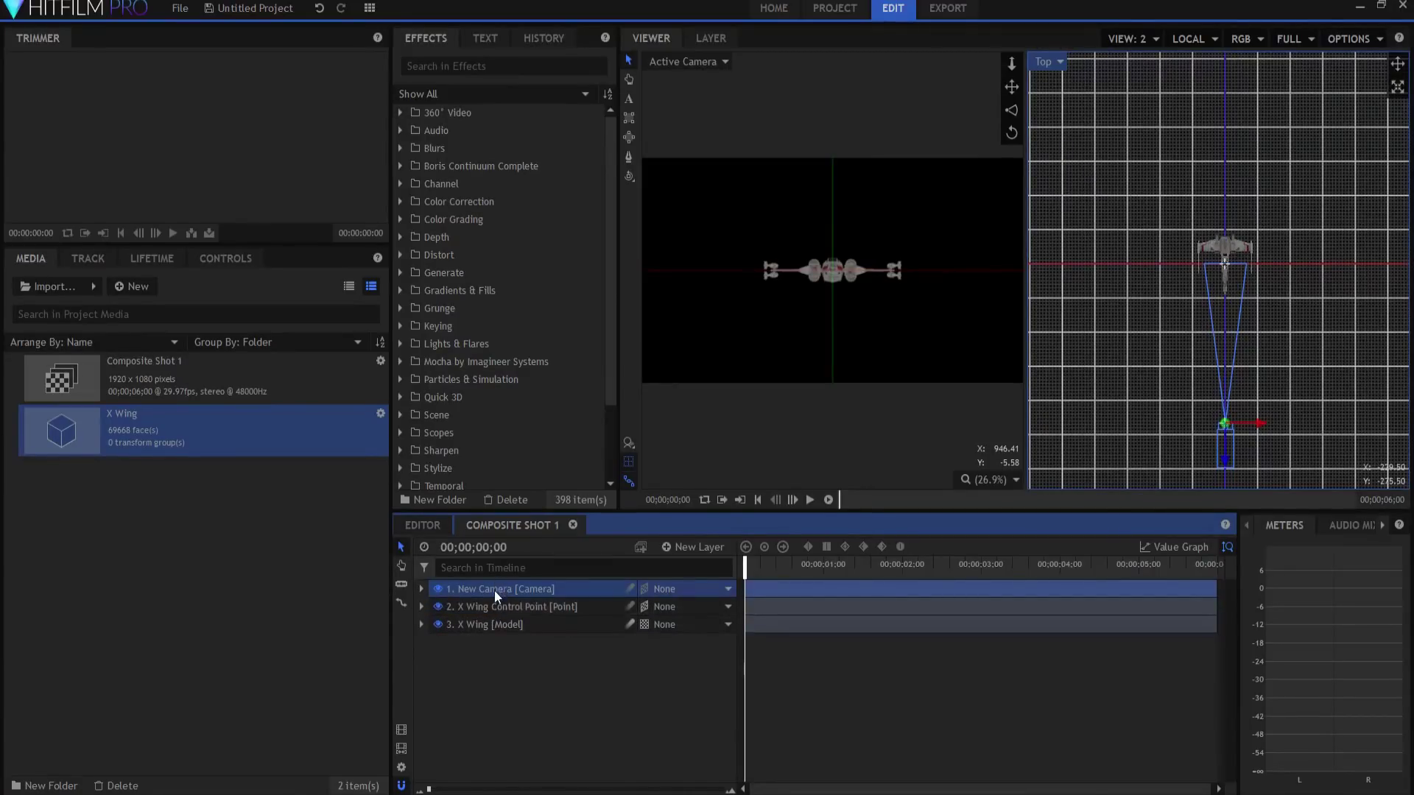
Set New Camera's Position Z to 0 and turn off the X Wing model's visibility.
{"action": "left_click", "coordinate": [420, 589]}
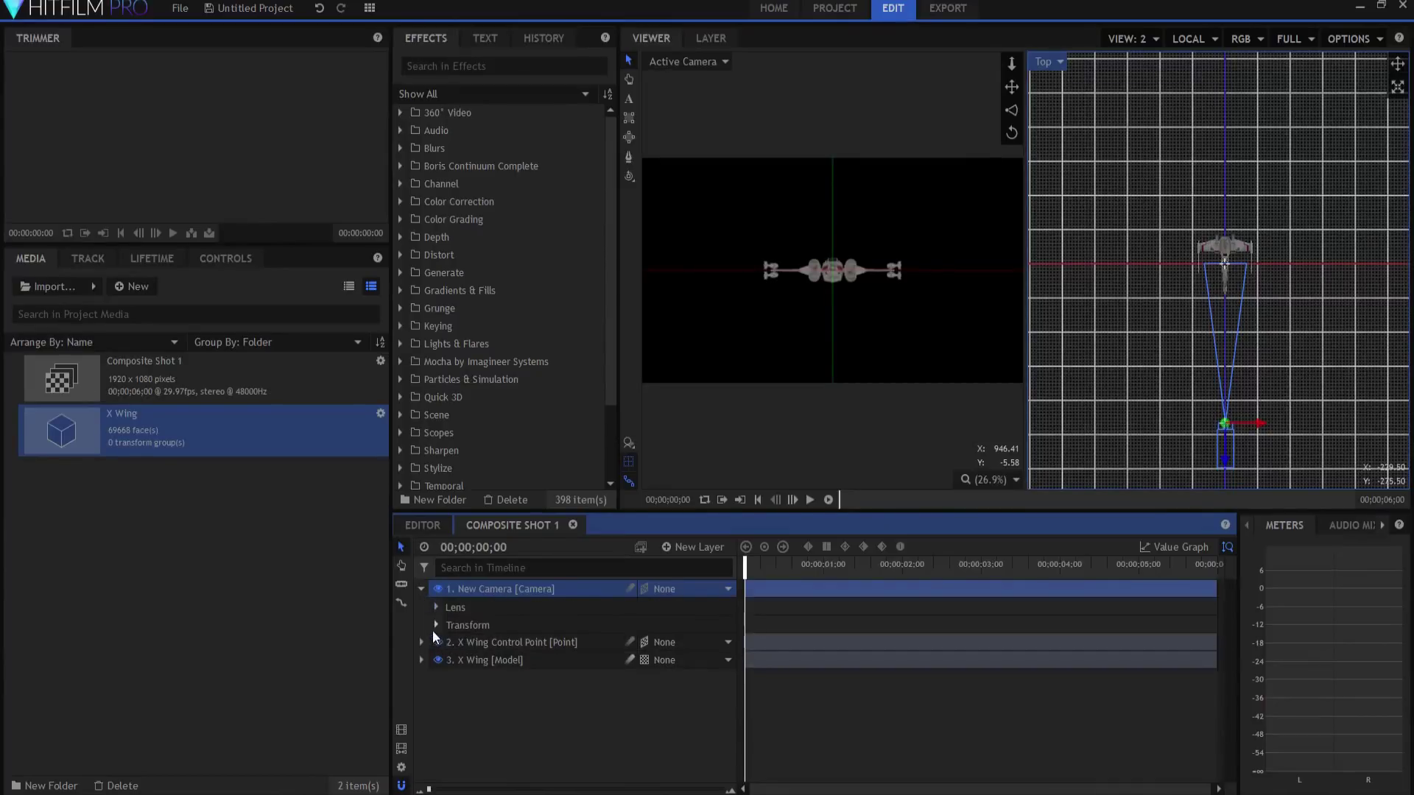
{"action": "left_click", "coordinate": [436, 625]}
{"action": "left_click", "coordinate": [712, 642]}
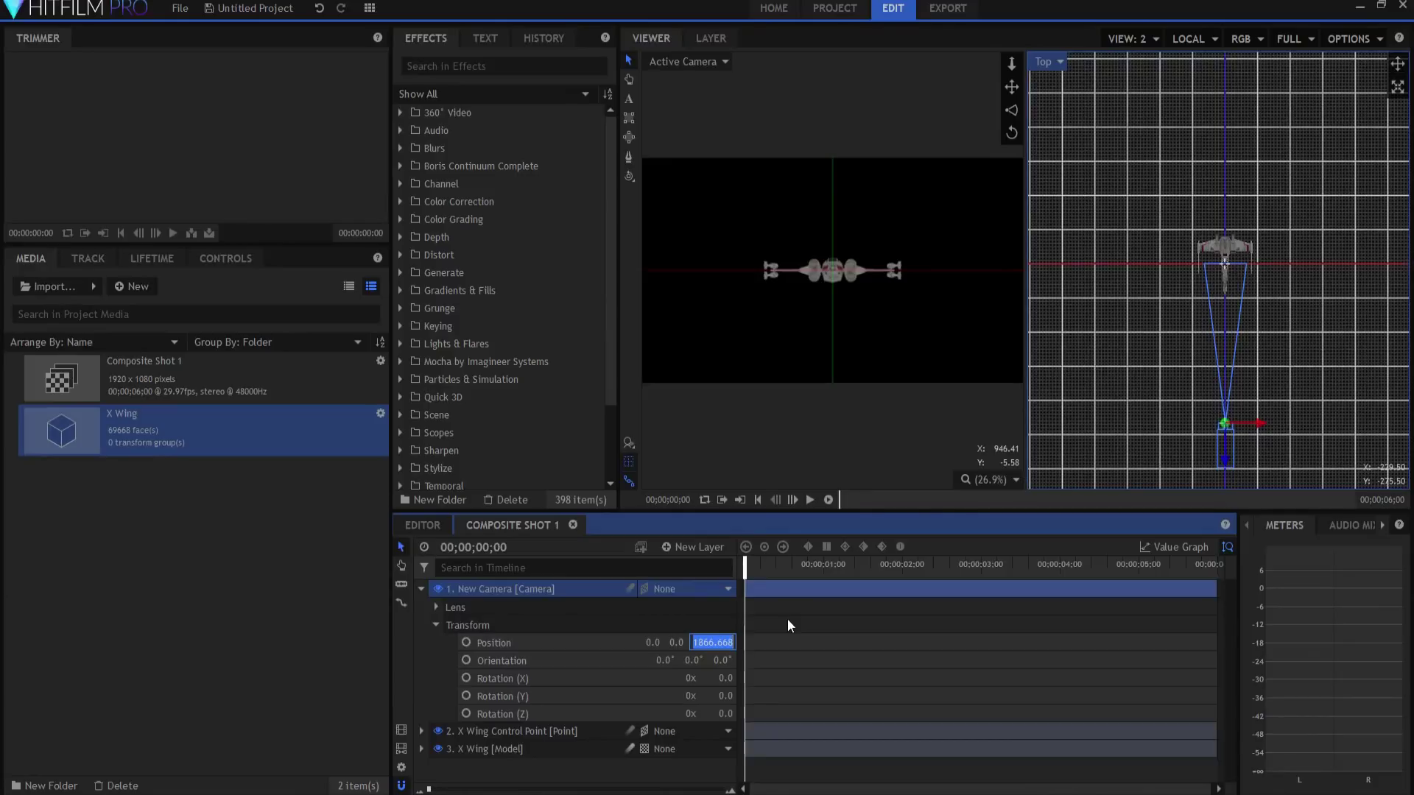
{"action": "type", "text": "0"}
{"action": "key", "text": "Return"}
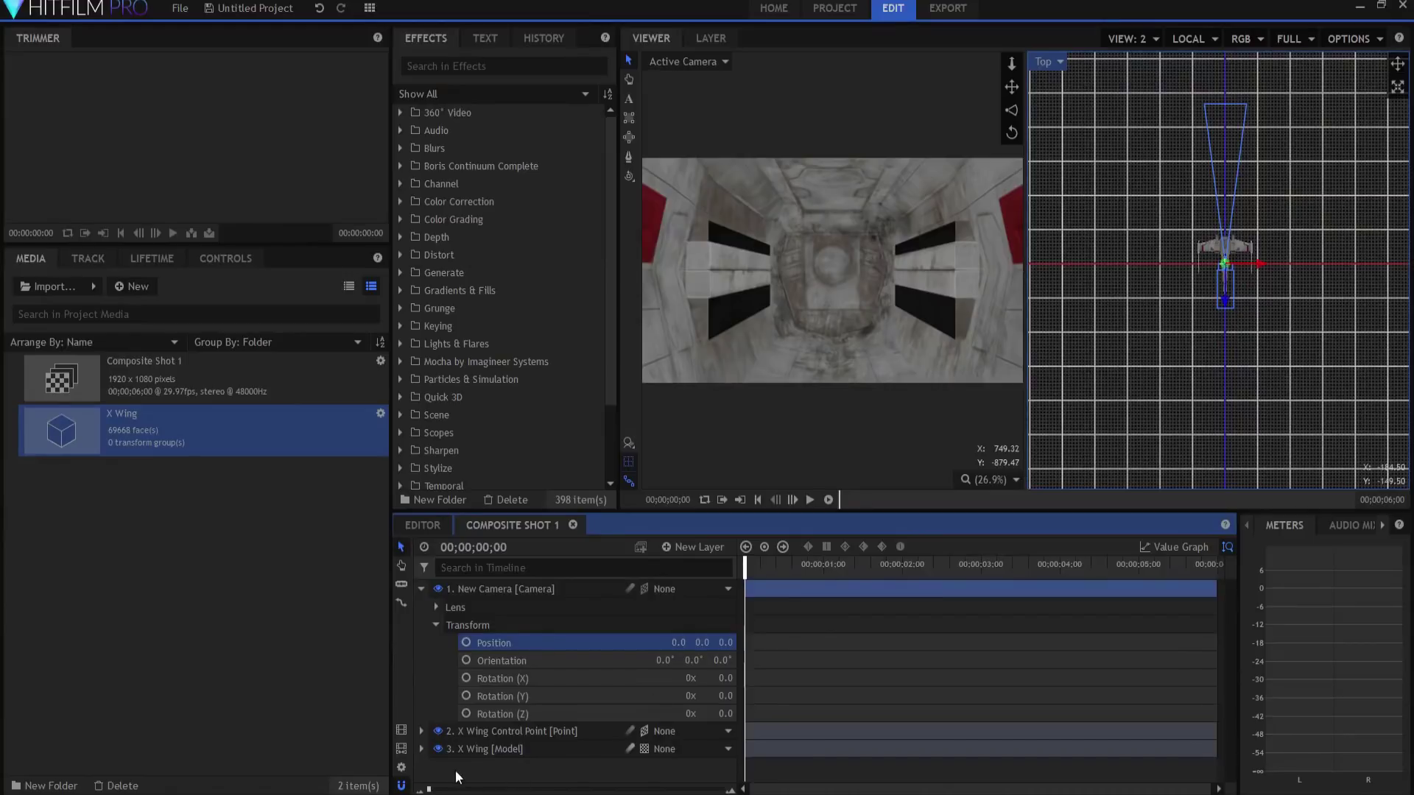
{"action": "left_click", "coordinate": [437, 748]}
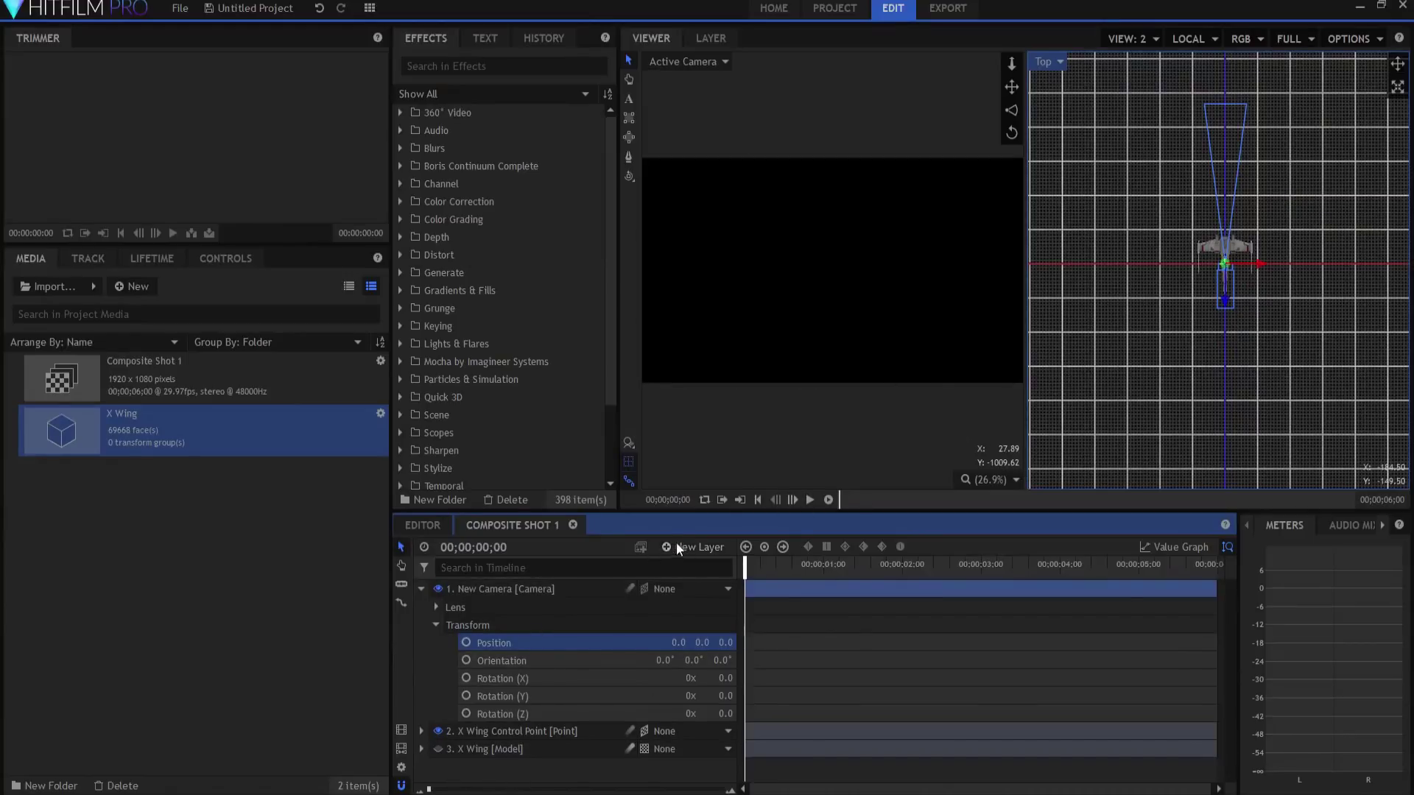
{"action": "left_click", "coordinate": [420, 588]}
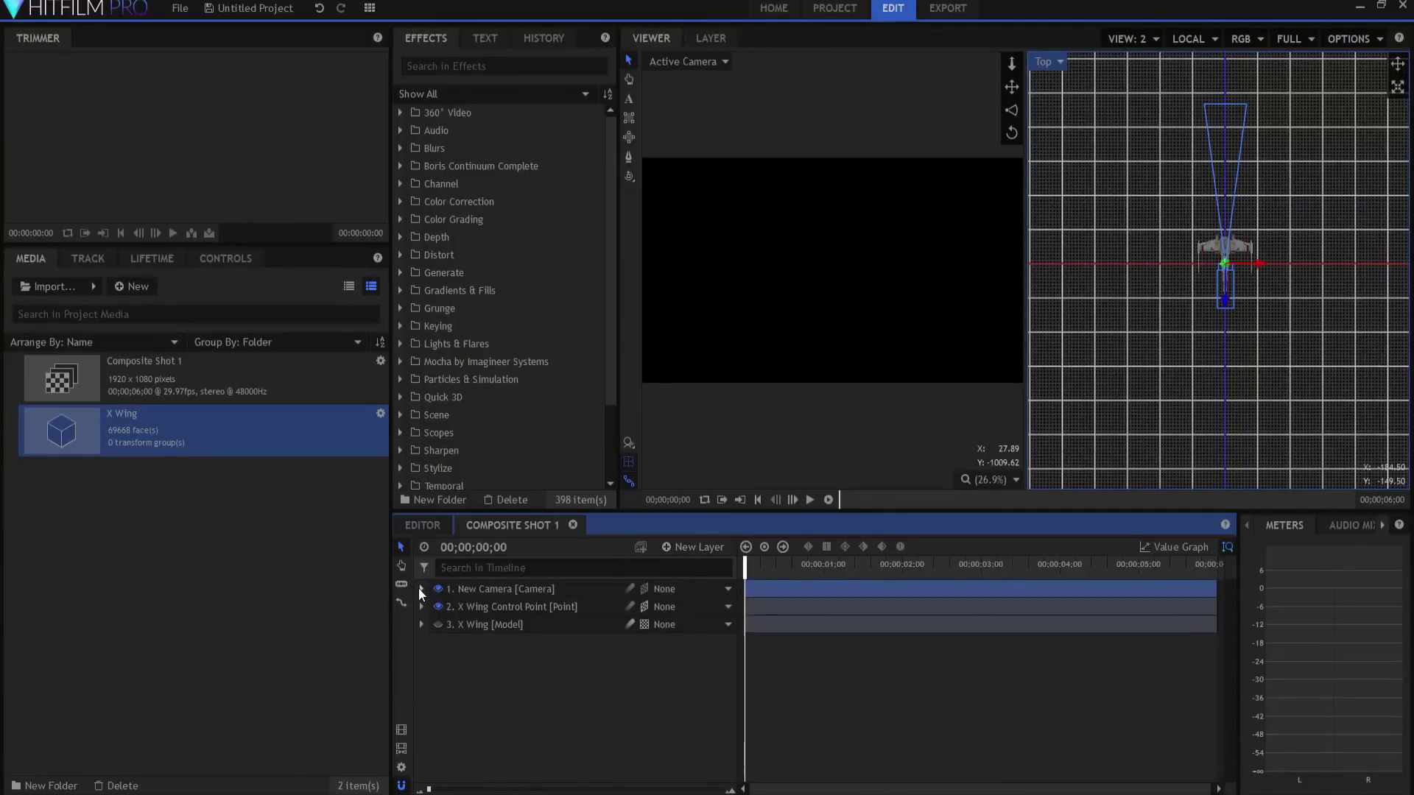
Add another Point layer with 3D Plane dimensions.
{"action": "left_click", "coordinate": [695, 545]}
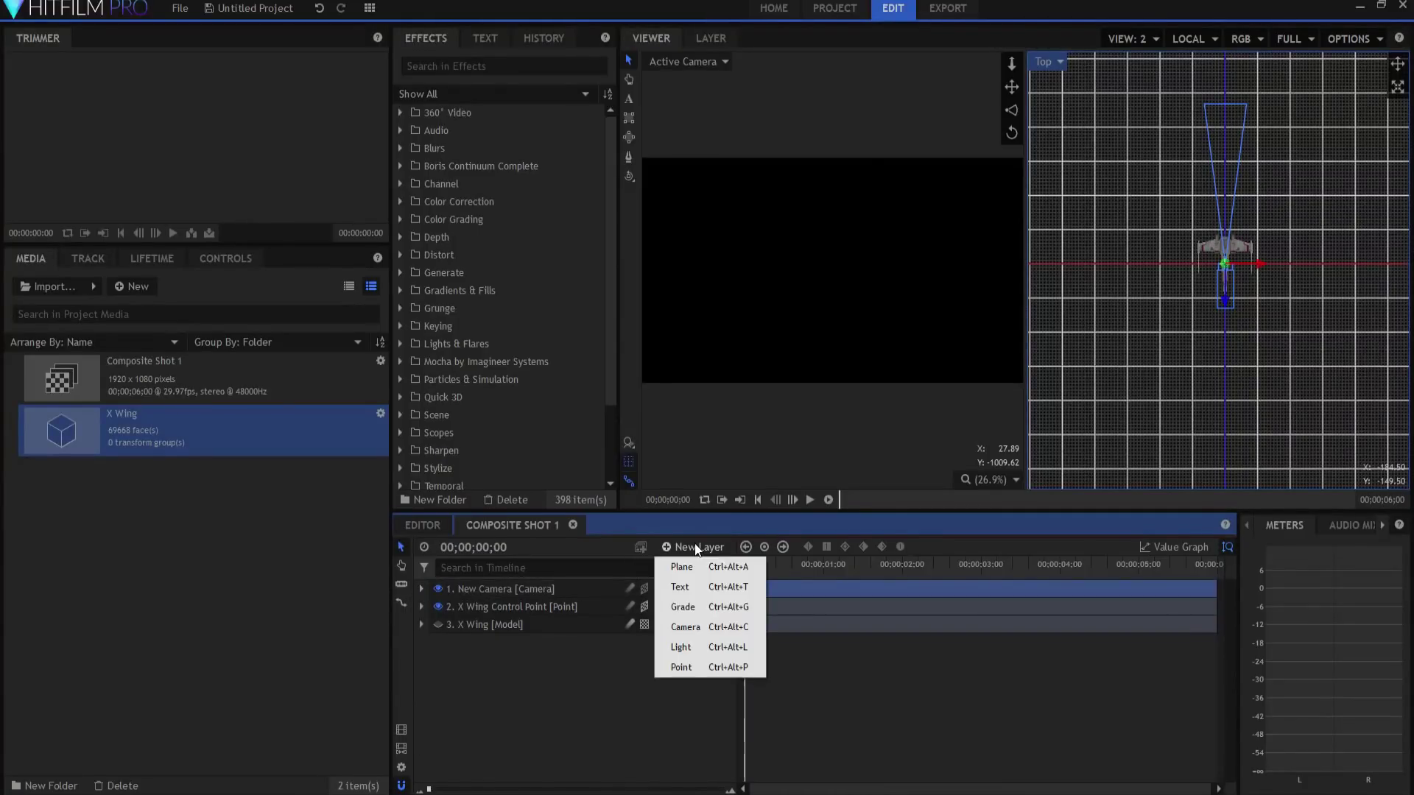
{"action": "left_click", "coordinate": [682, 667]}
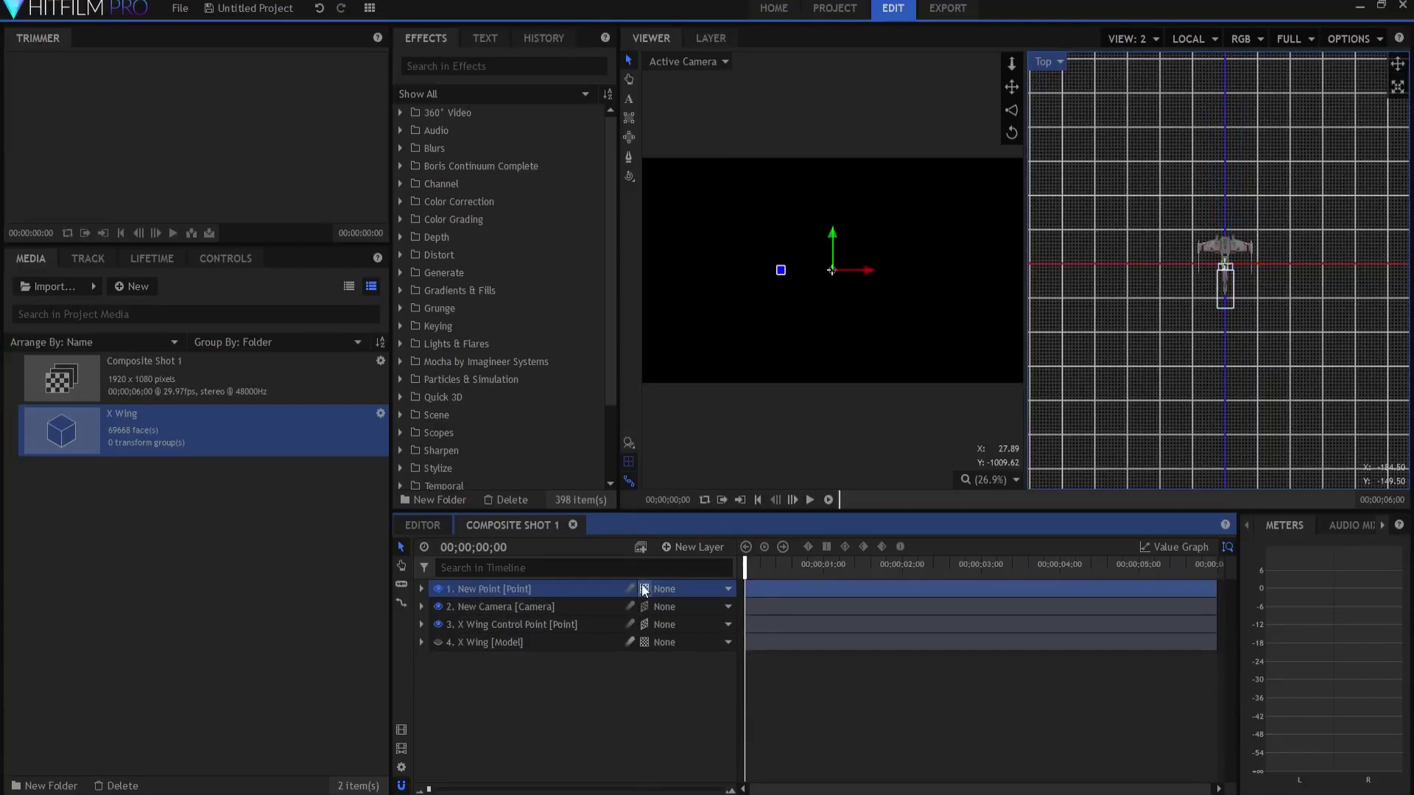
{"action": "left_click", "coordinate": [656, 591]}
{"action": "left_click", "coordinate": [660, 629]}
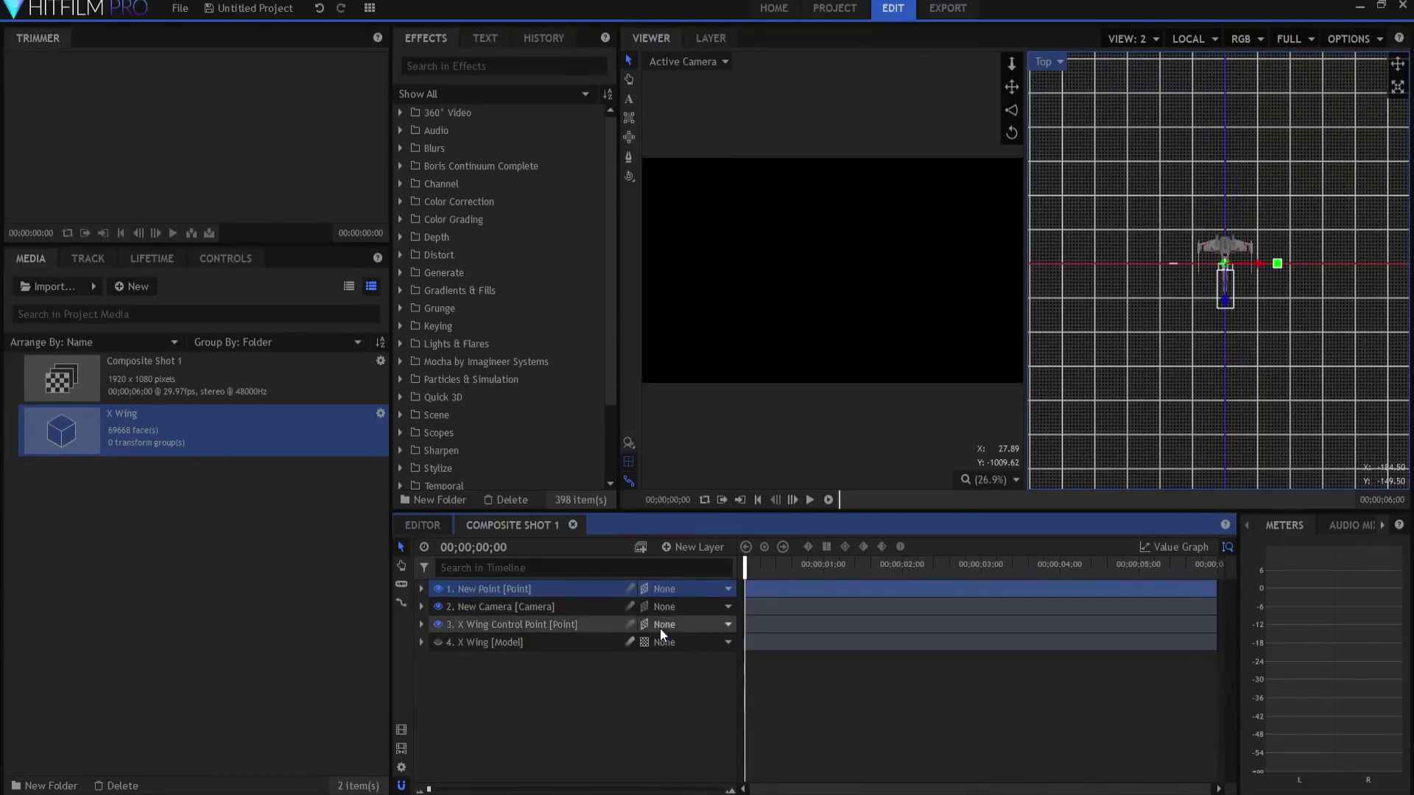
Rename the new point layer to 'Camera Pan Control'.
{"action": "double_click", "coordinate": [484, 586]}
{"action": "type", "text": "Camera Pa"}
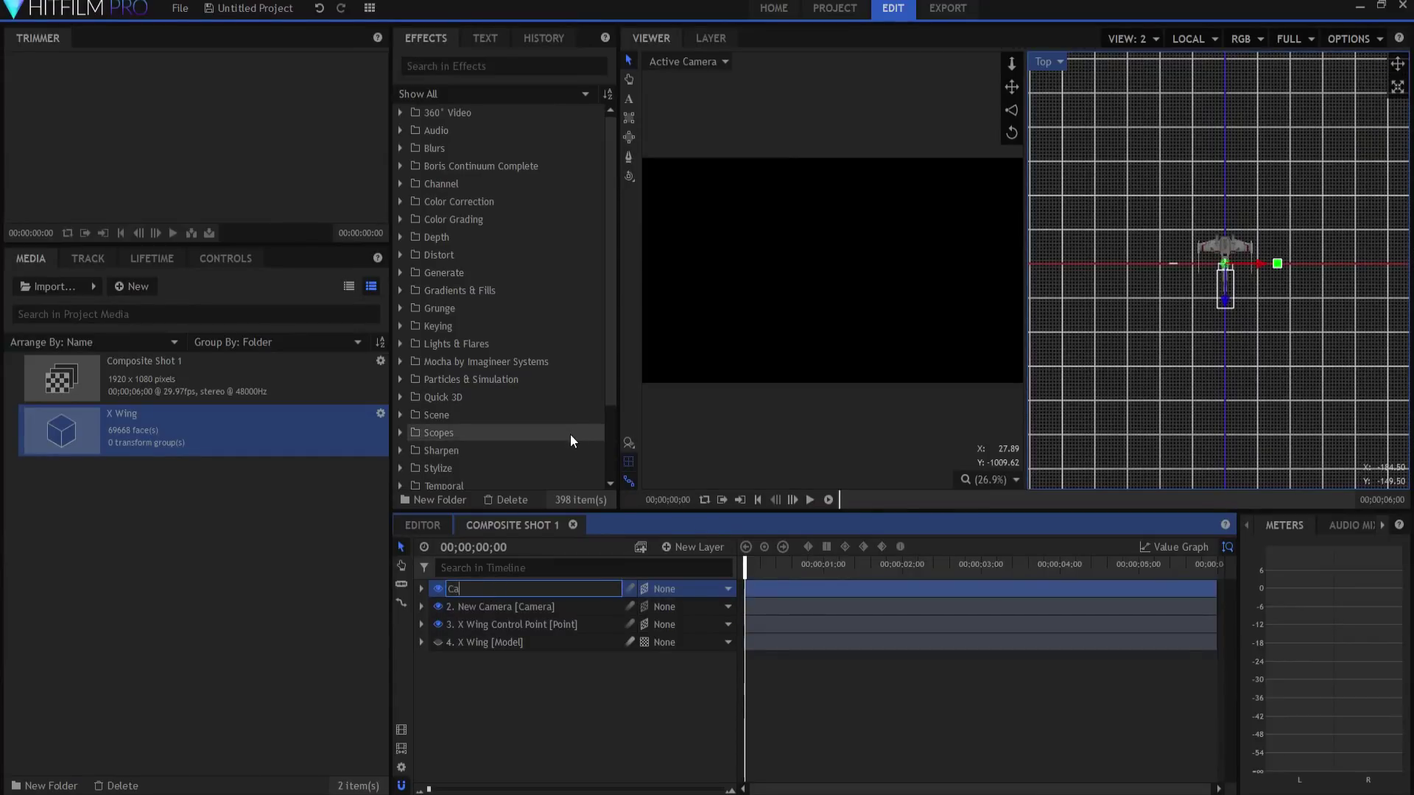
{"action": "type", "text": "n "}
{"action": "type", "text": "C"}
{"action": "type", "text": "ontrol"}
{"action": "key", "text": "Return"}
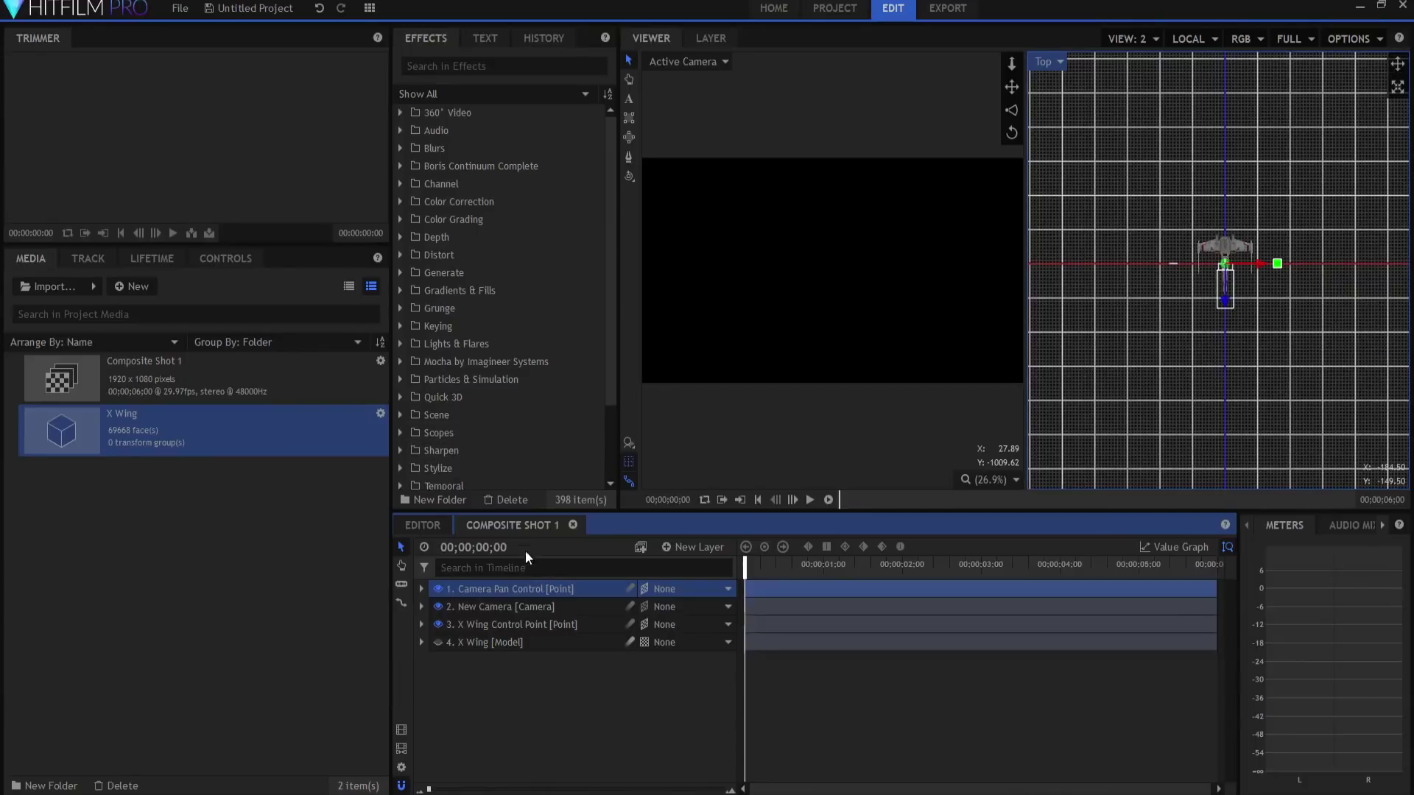
{"action": "left_click", "coordinate": [505, 606]}
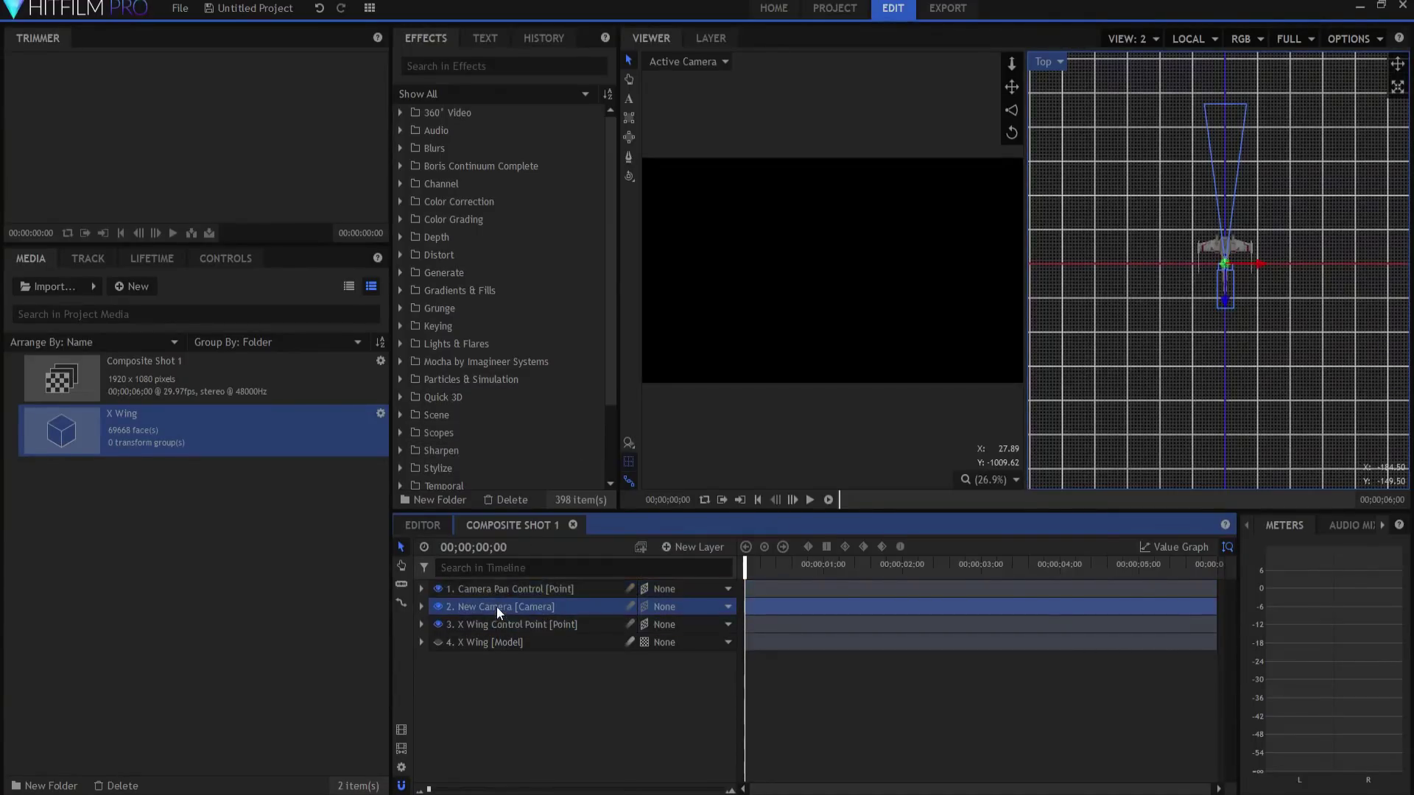
Parent New Camera to Camera Pan Control and drag that point left along X in the Top viewer.
{"action": "left_click", "coordinate": [672, 608]}
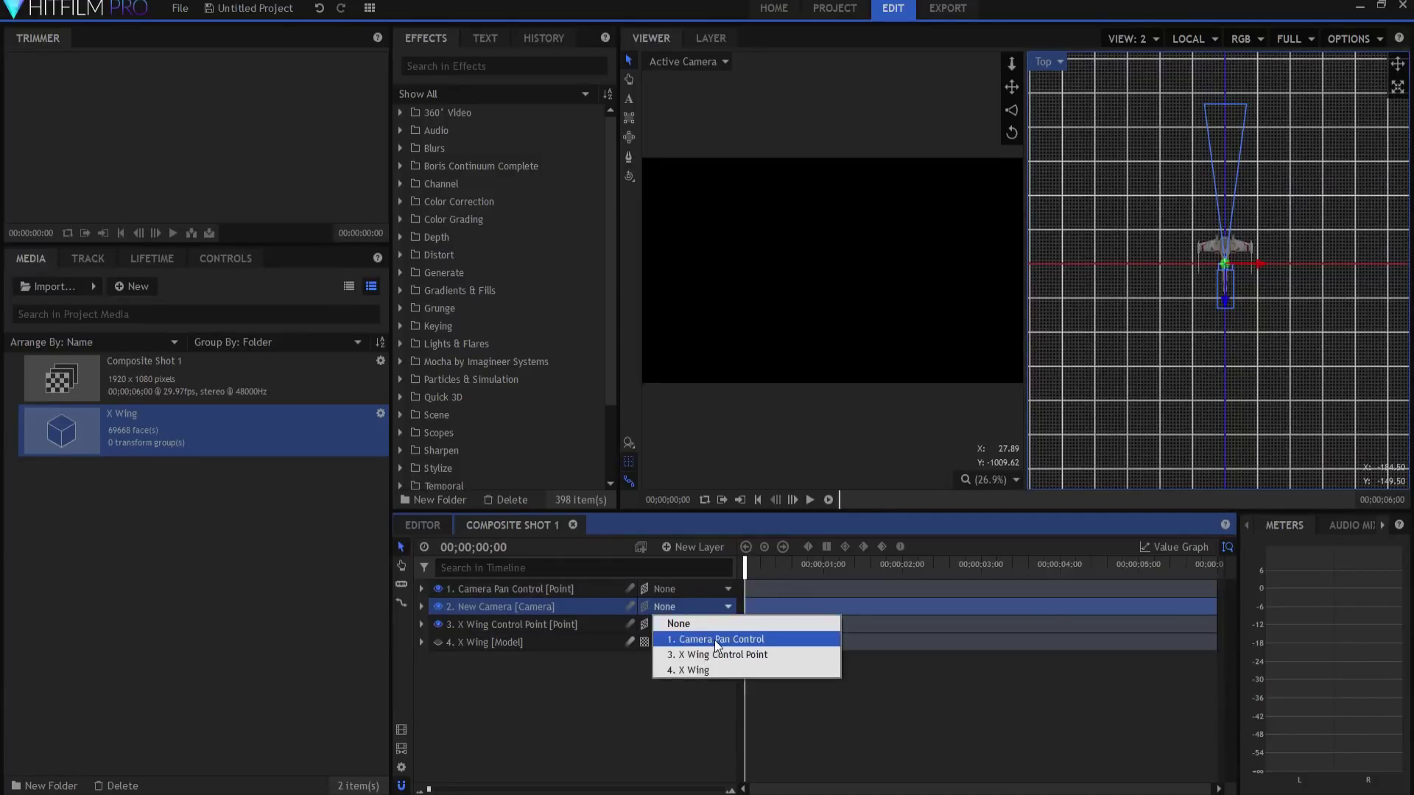
{"action": "left_click", "coordinate": [718, 639]}
{"action": "left_click", "coordinate": [511, 589]}
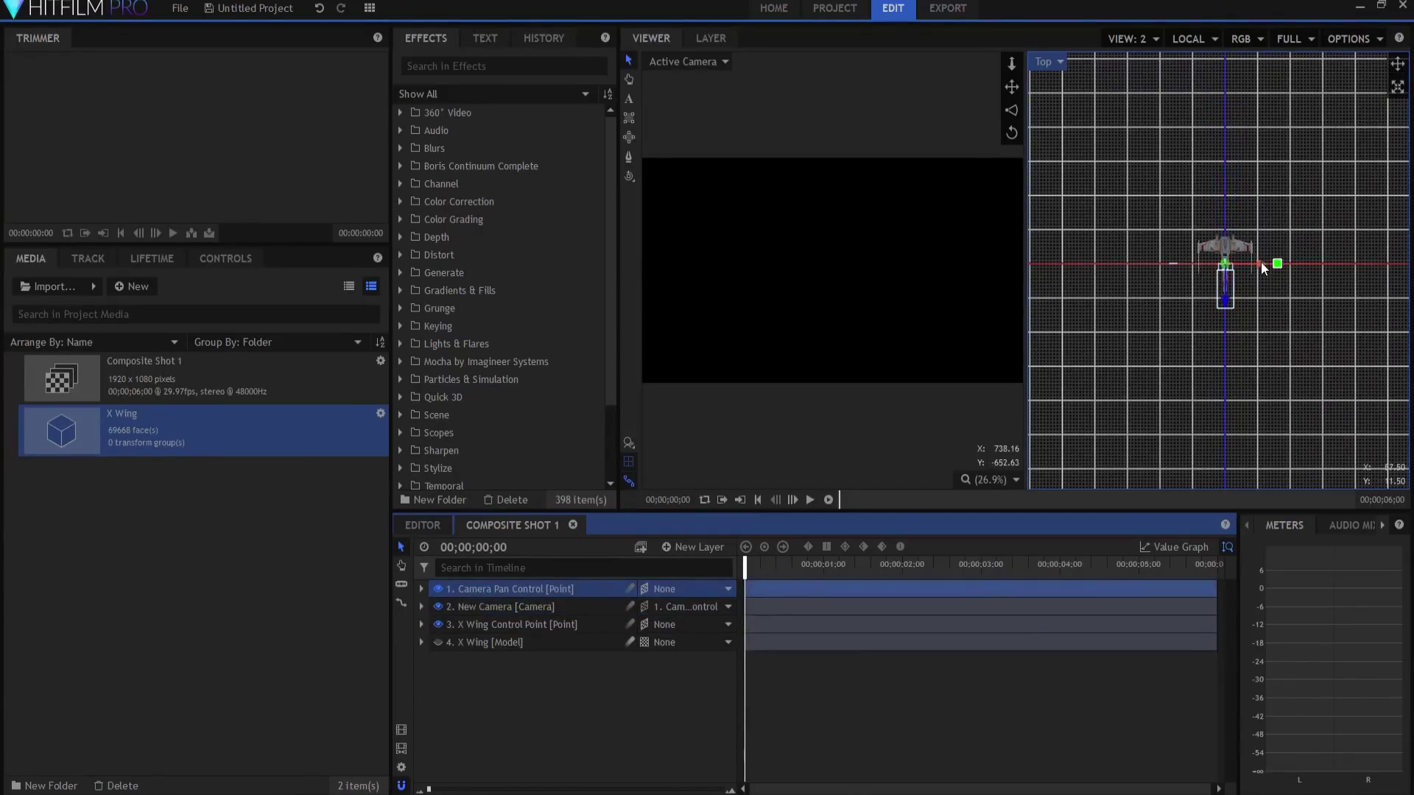
{"action": "left_click_drag", "start_coordinate": [1261, 263], "coordinate": [1221, 265]}
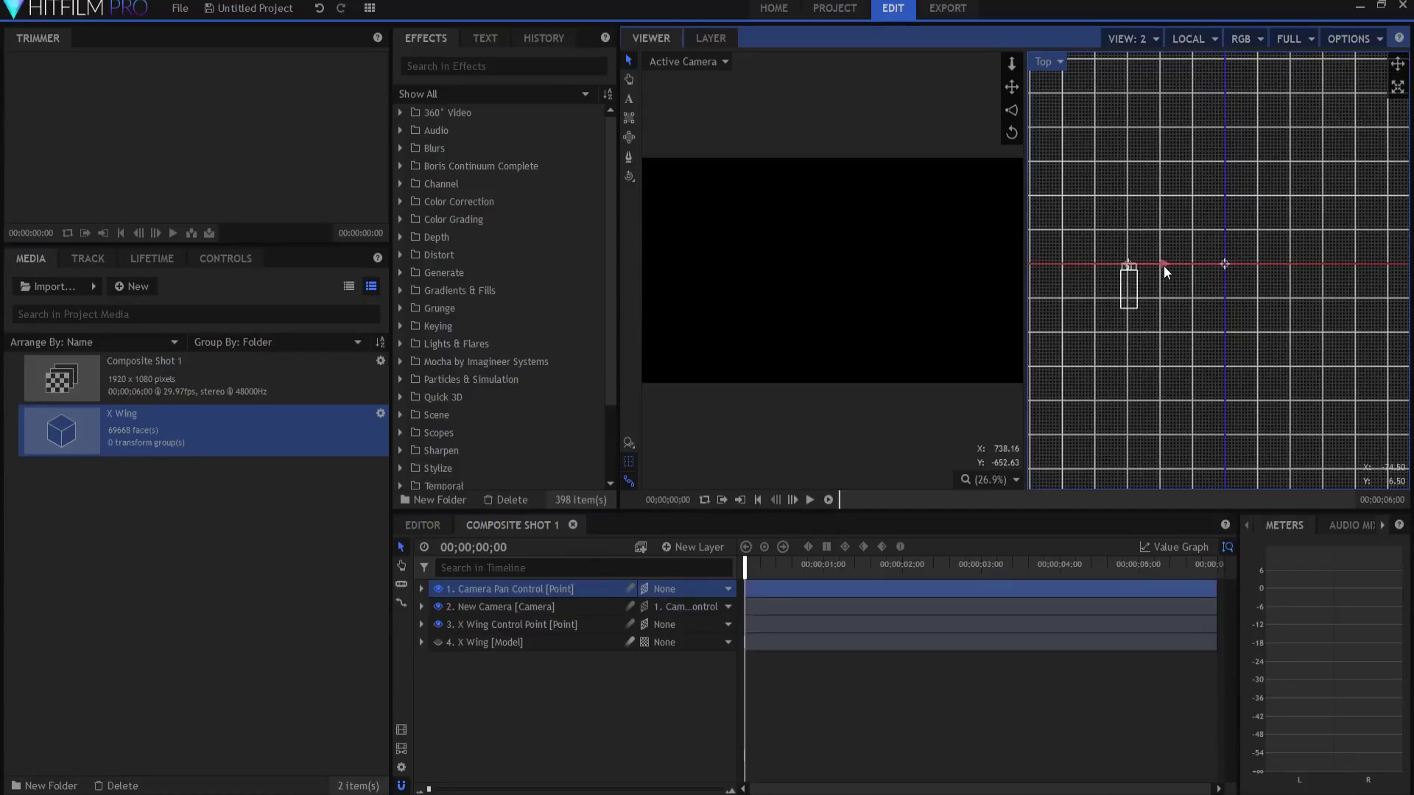
{"action": "left_click", "coordinate": [421, 589]}
Set Camera Pan Control's Position X to -1000.
{"action": "left_click", "coordinate": [435, 607]}
{"action": "left_click", "coordinate": [666, 642]}
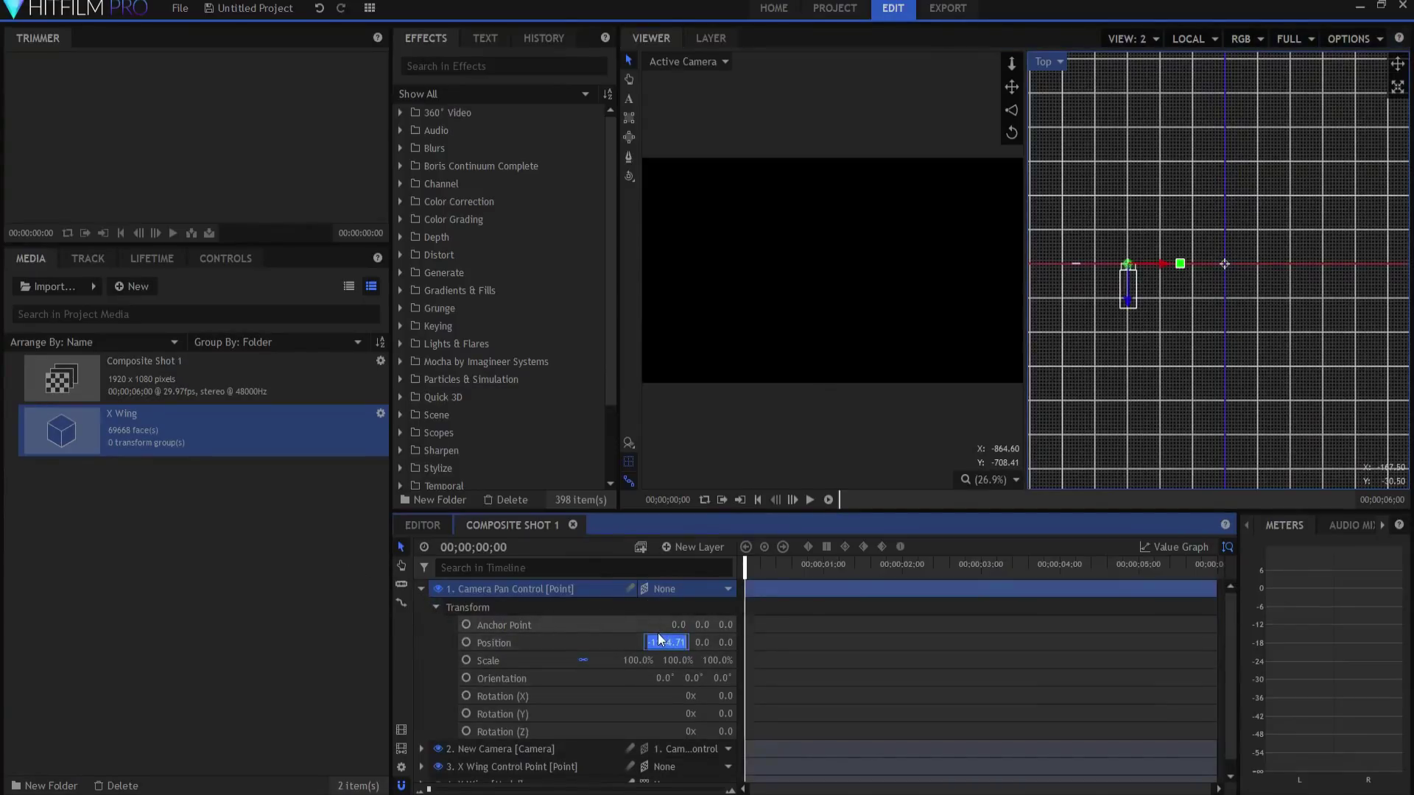
{"action": "type", "text": "-100"}
{"action": "key", "text": "Return"}
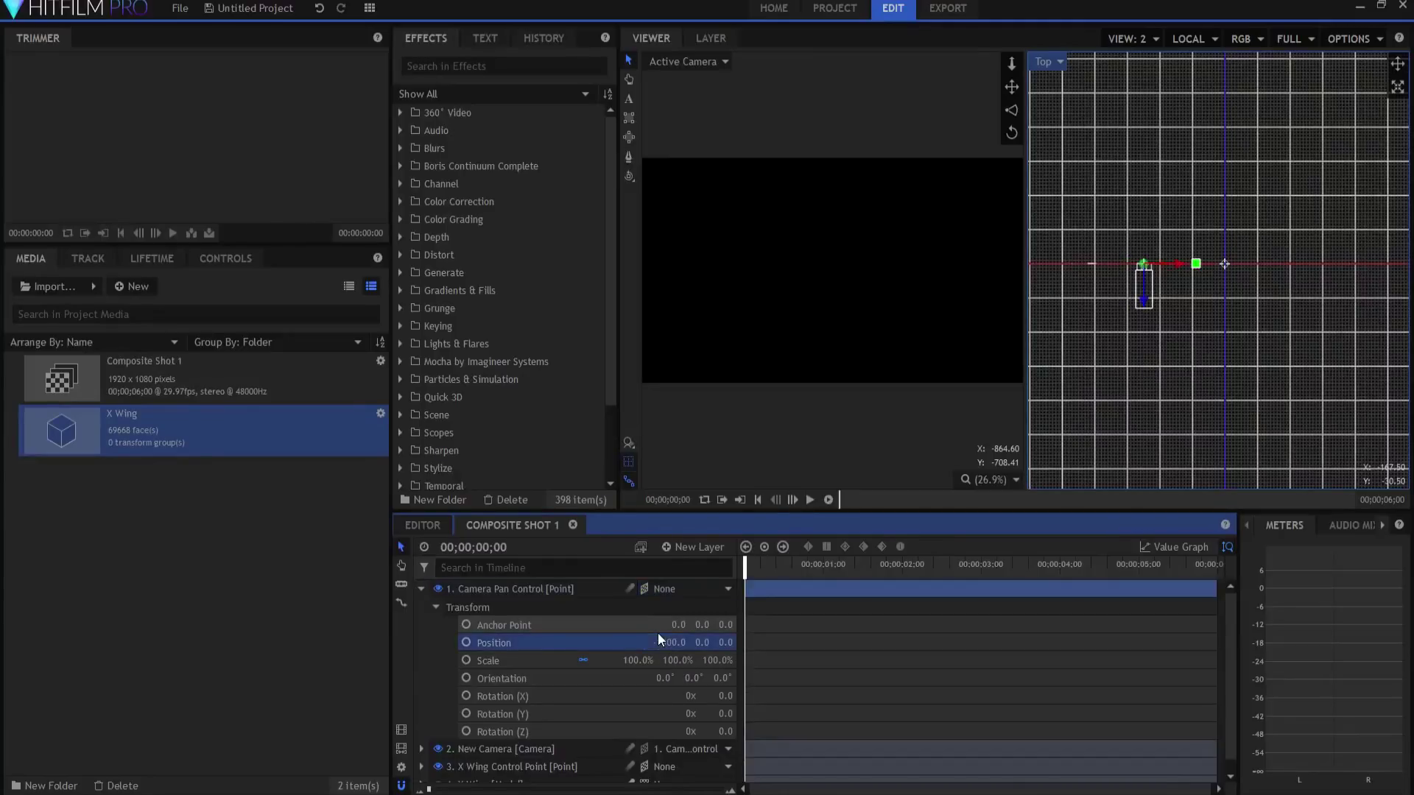
Show the X Wing model again, then set pan control Position Y to 500 and Rotation Y to 15°.
{"action": "scroll", "coordinate": [487, 752], "scroll_direction": "down", "scroll_amount": 1}
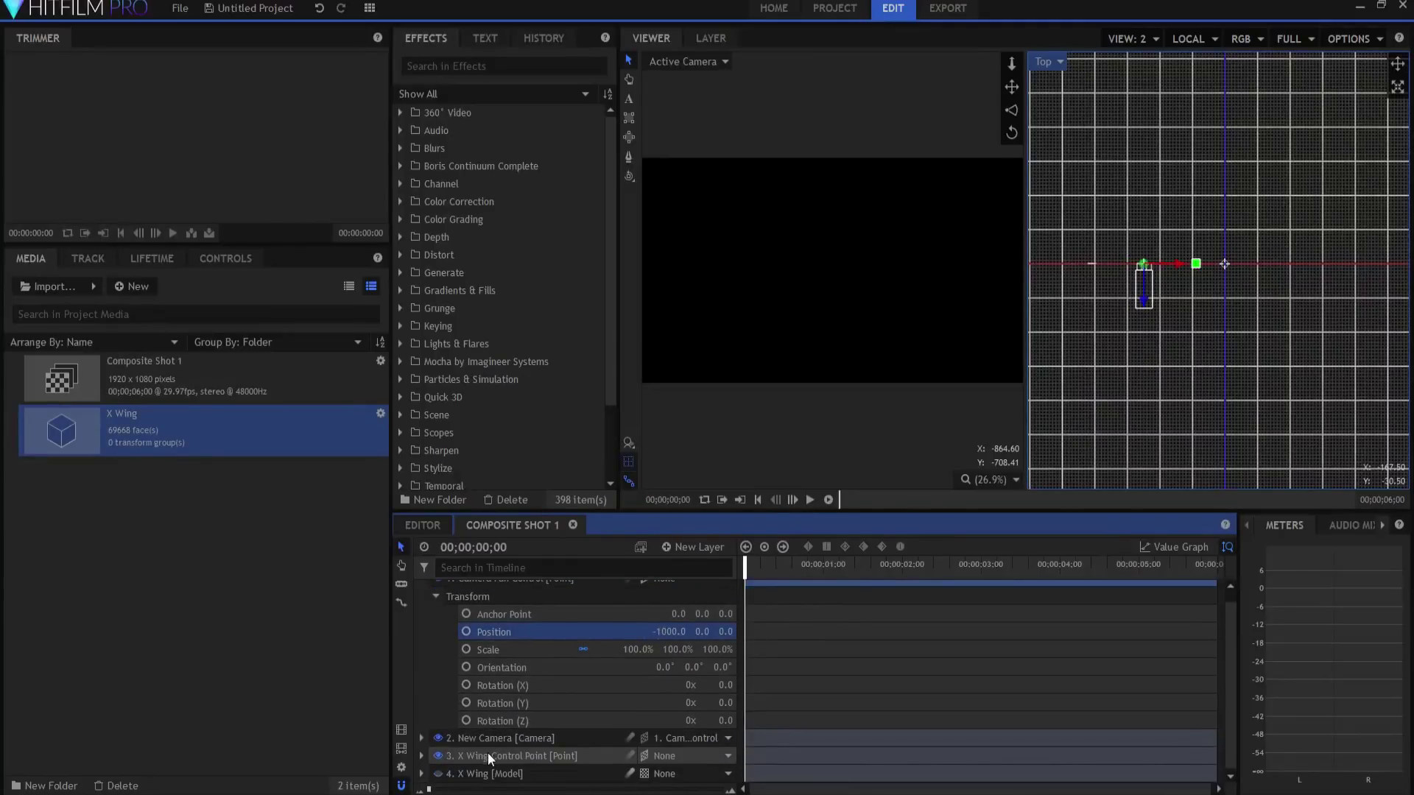
{"action": "left_click", "coordinate": [441, 774]}
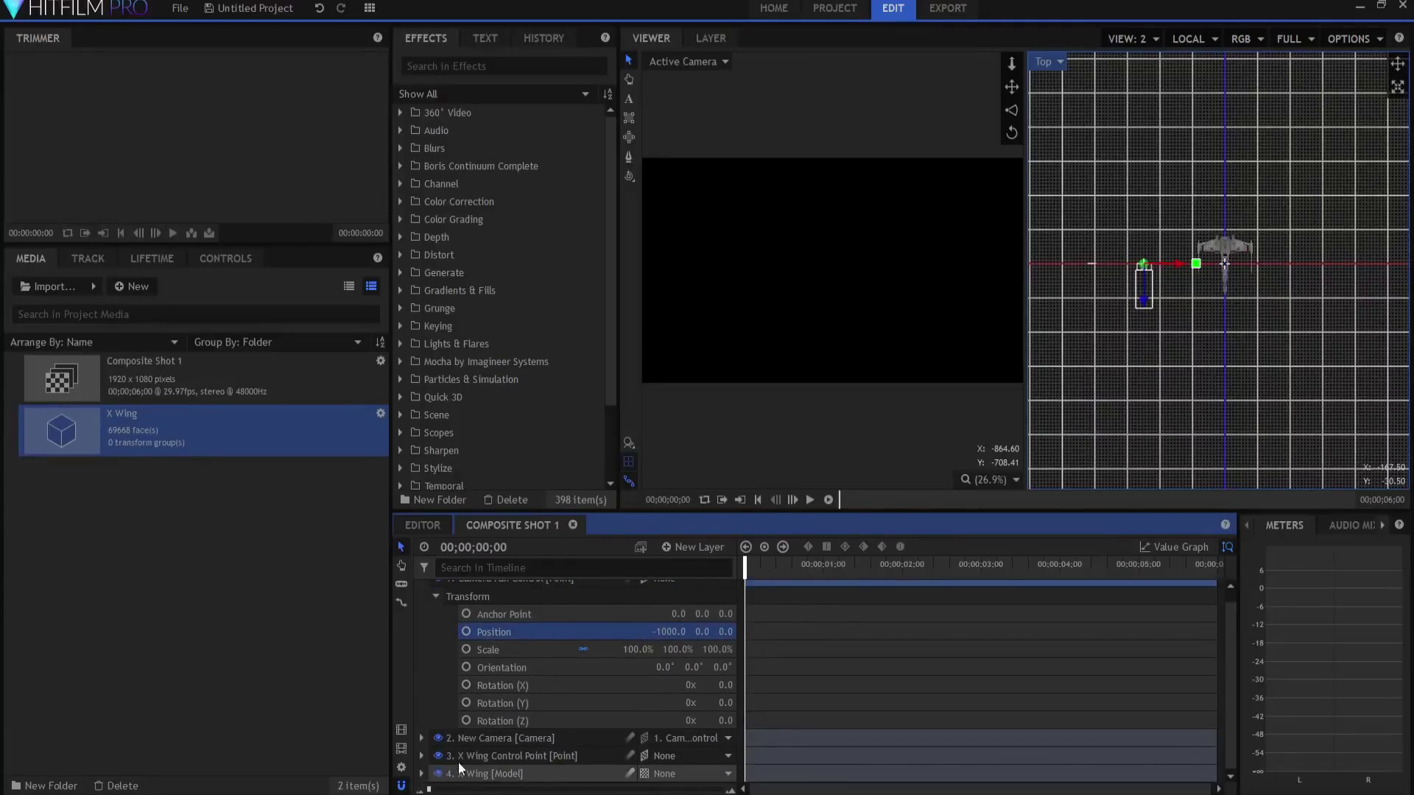
{"action": "left_click", "coordinate": [702, 631]}
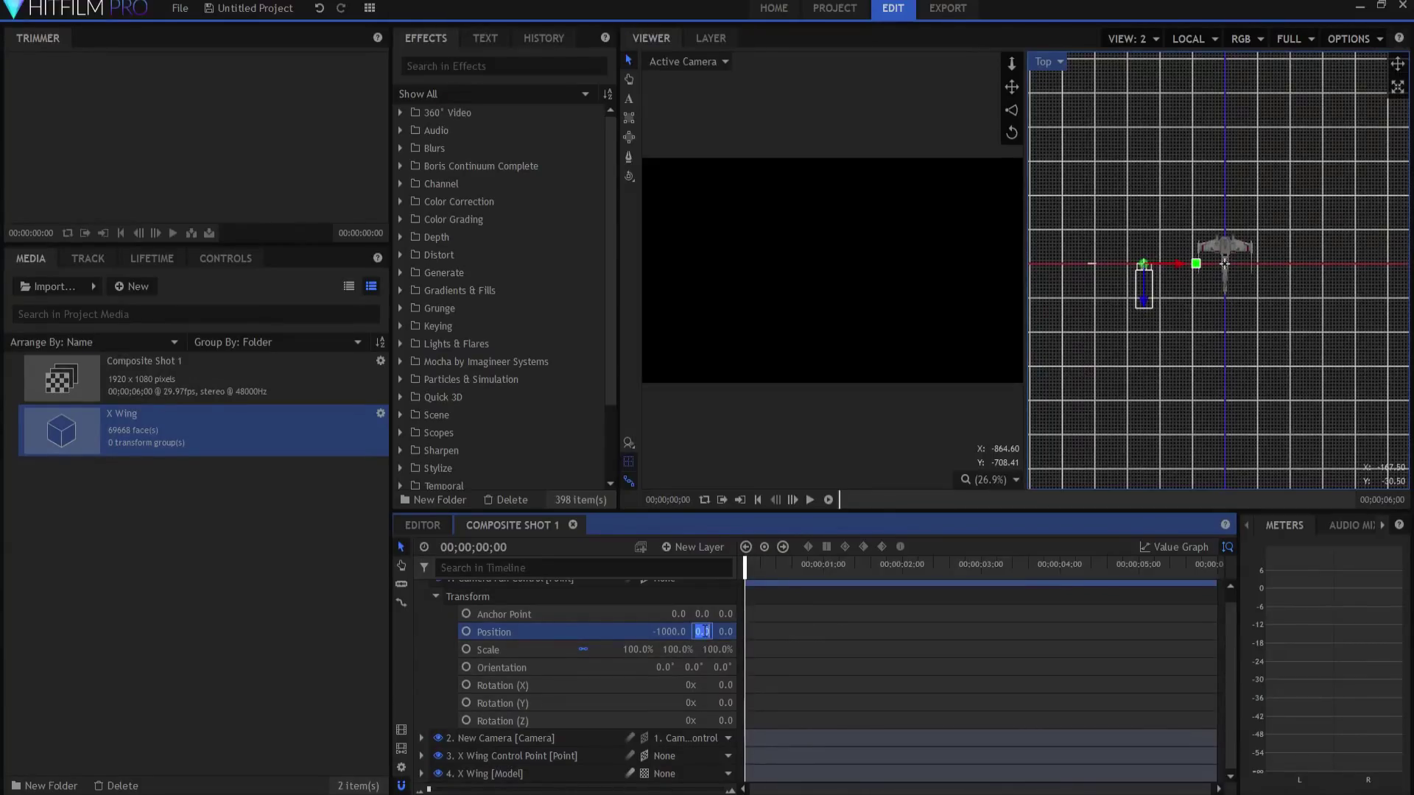
{"action": "type", "text": "500"}
{"action": "key", "text": "Return"}
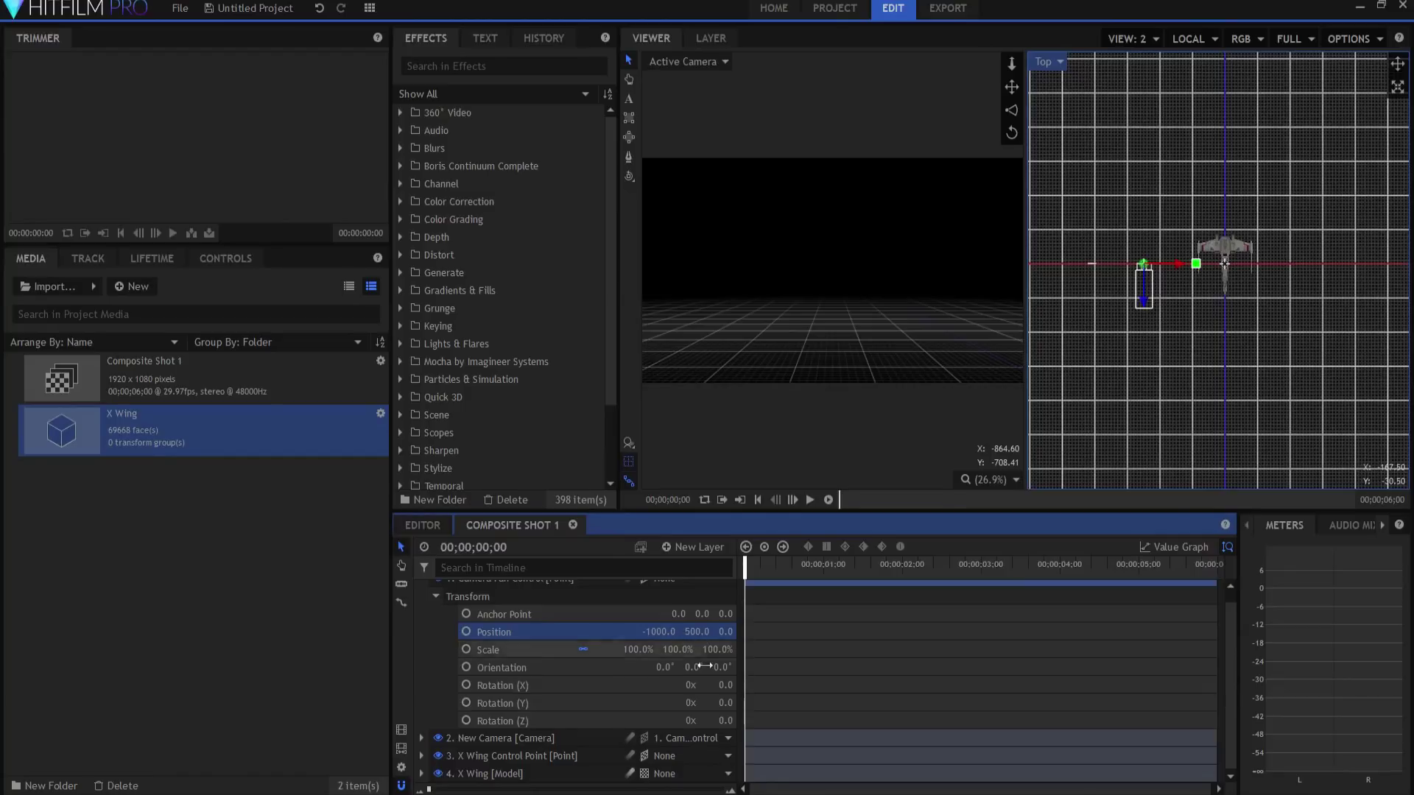
{"action": "mouse_move", "coordinate": [726, 703]}
{"action": "left_mouse_down"}
{"action": "mouse_move", "coordinate": [799, 702]}
{"action": "mouse_move", "coordinate": [724, 704]}
{"action": "left_mouse_up"}
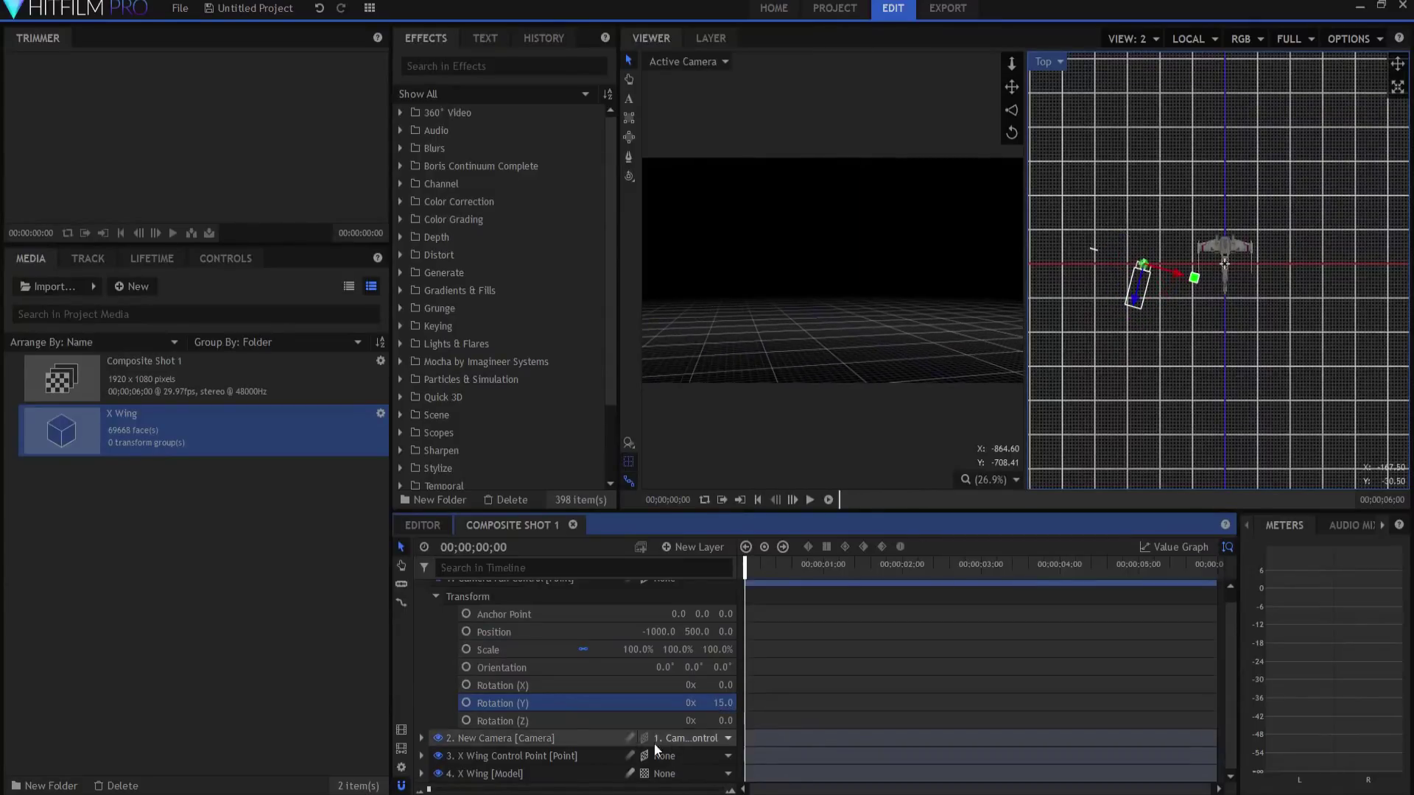
Select the New Camera layer and expand its transform properties.
{"action": "left_click", "coordinate": [493, 751]}
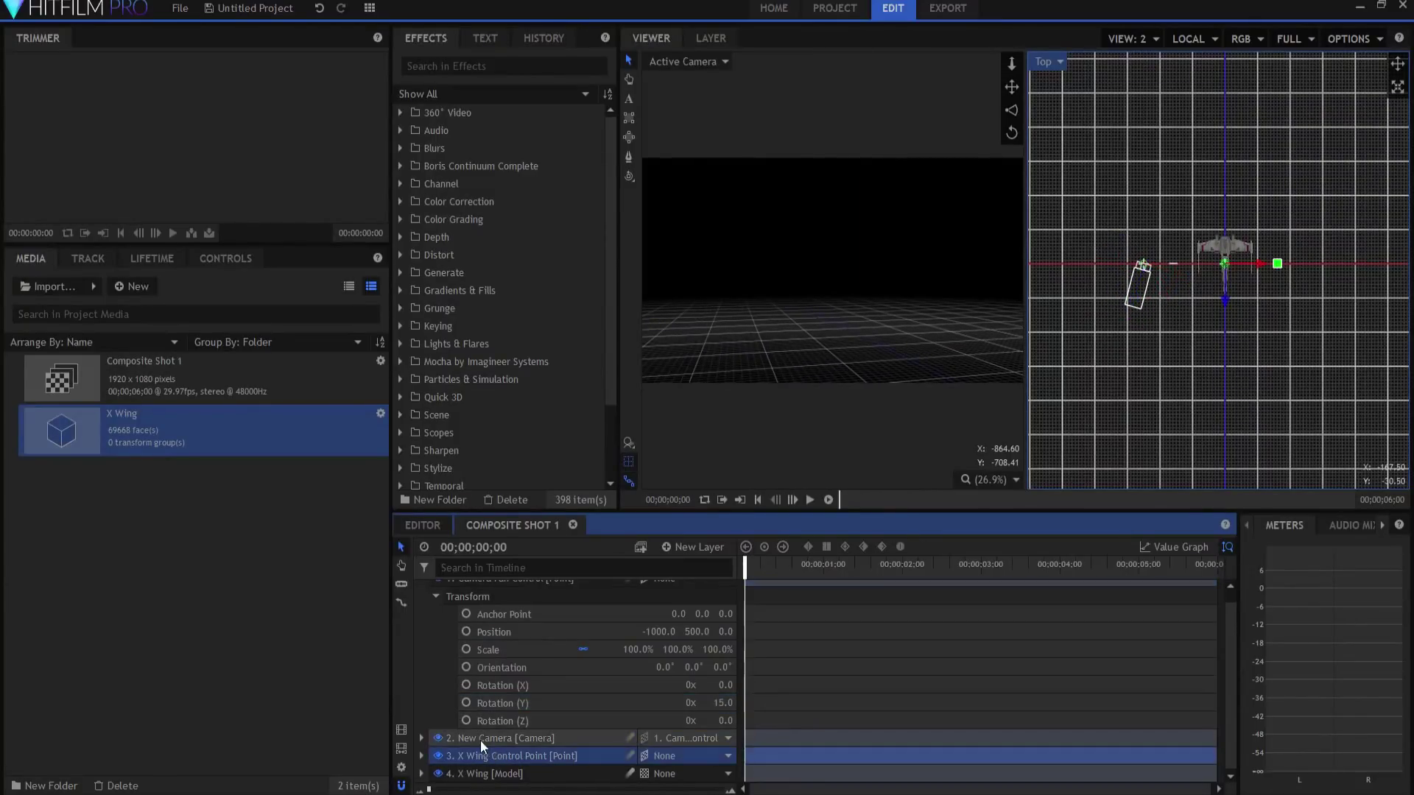
{"action": "left_click", "coordinate": [480, 739]}
{"action": "left_click", "coordinate": [421, 738]}
Tilt New Camera to a Rotation X of 10°.
{"action": "scroll", "coordinate": [436, 733], "scroll_direction": "down", "scroll_amount": 2}
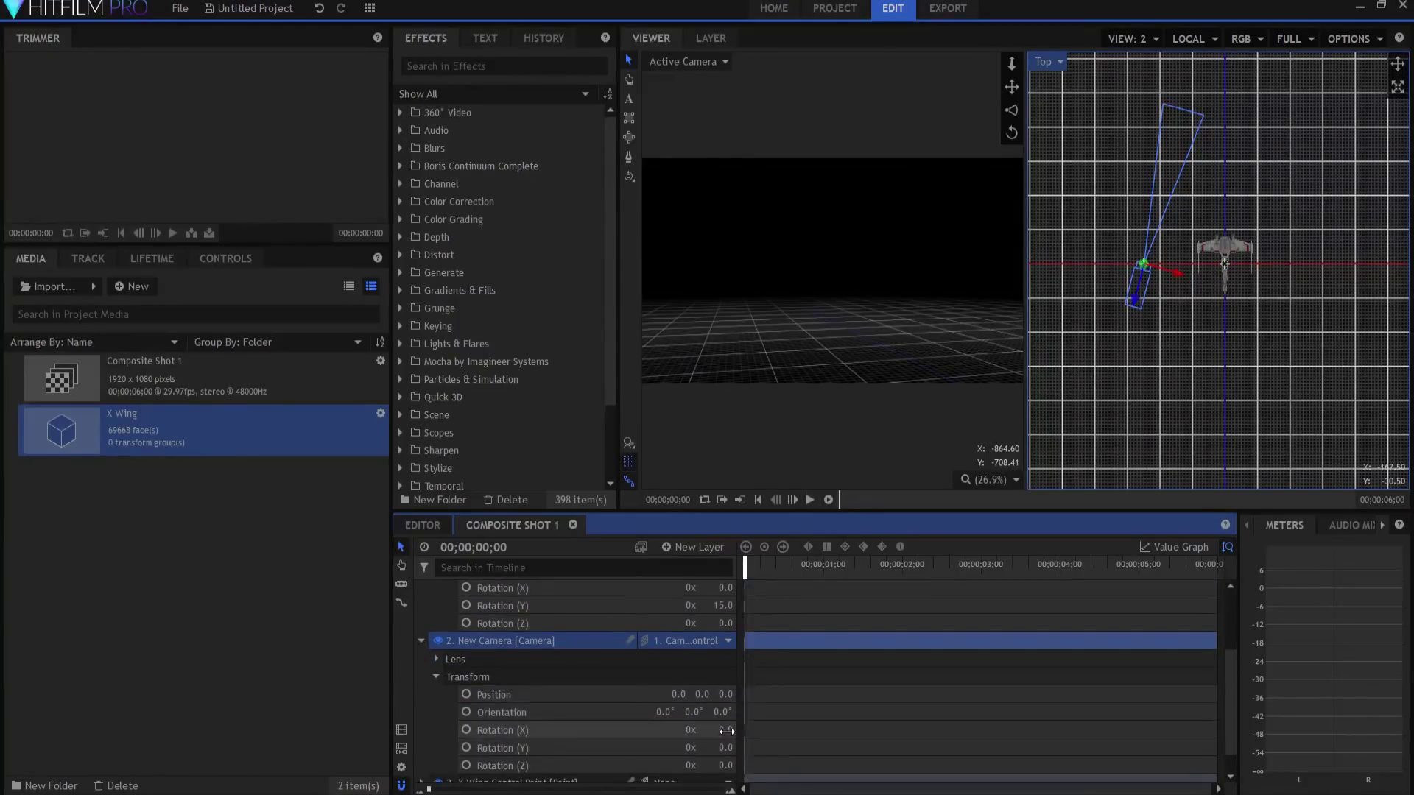
{"action": "left_click_drag", "start_coordinate": [725, 729], "coordinate": [746, 730]}
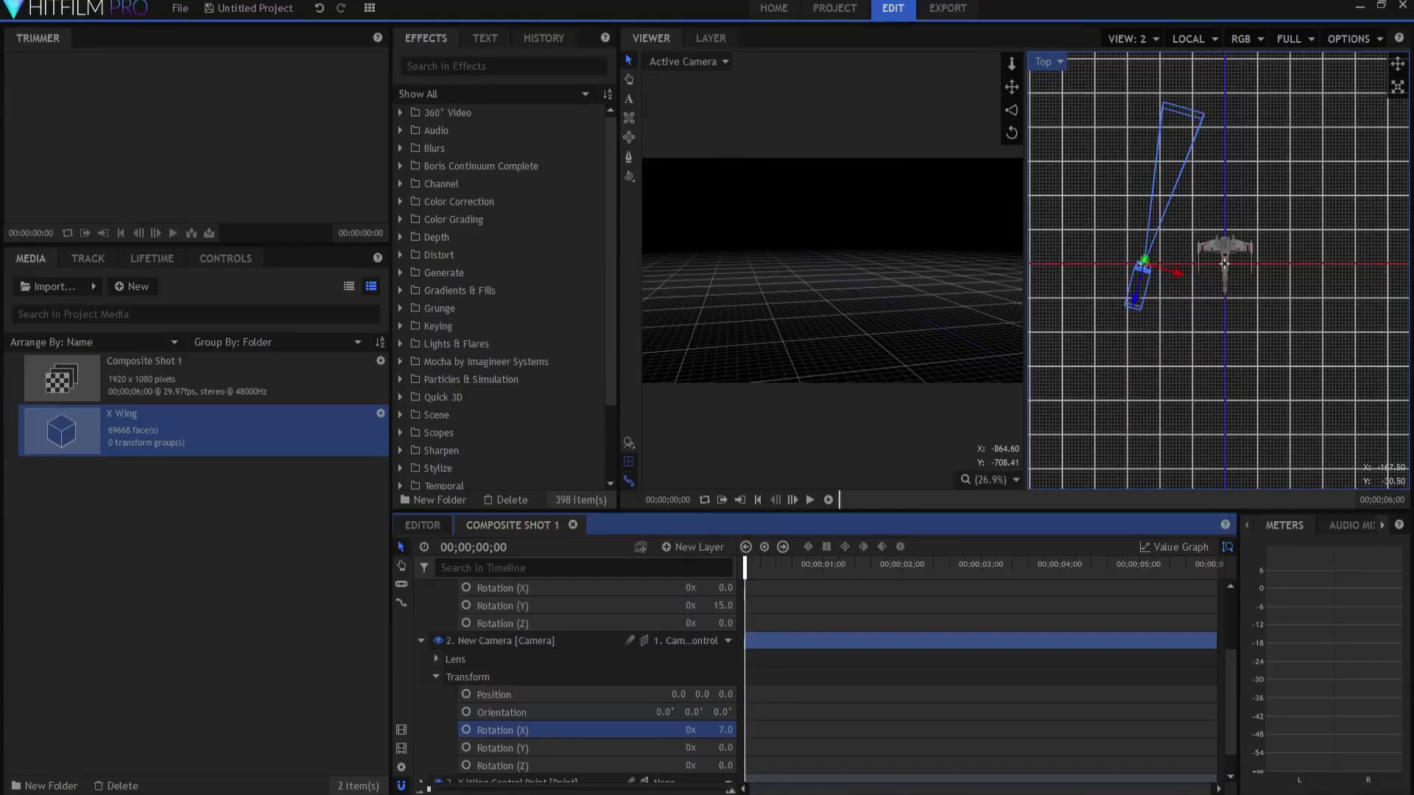
{"action": "type", "text": "0"}
{"action": "key", "text": "Return"}
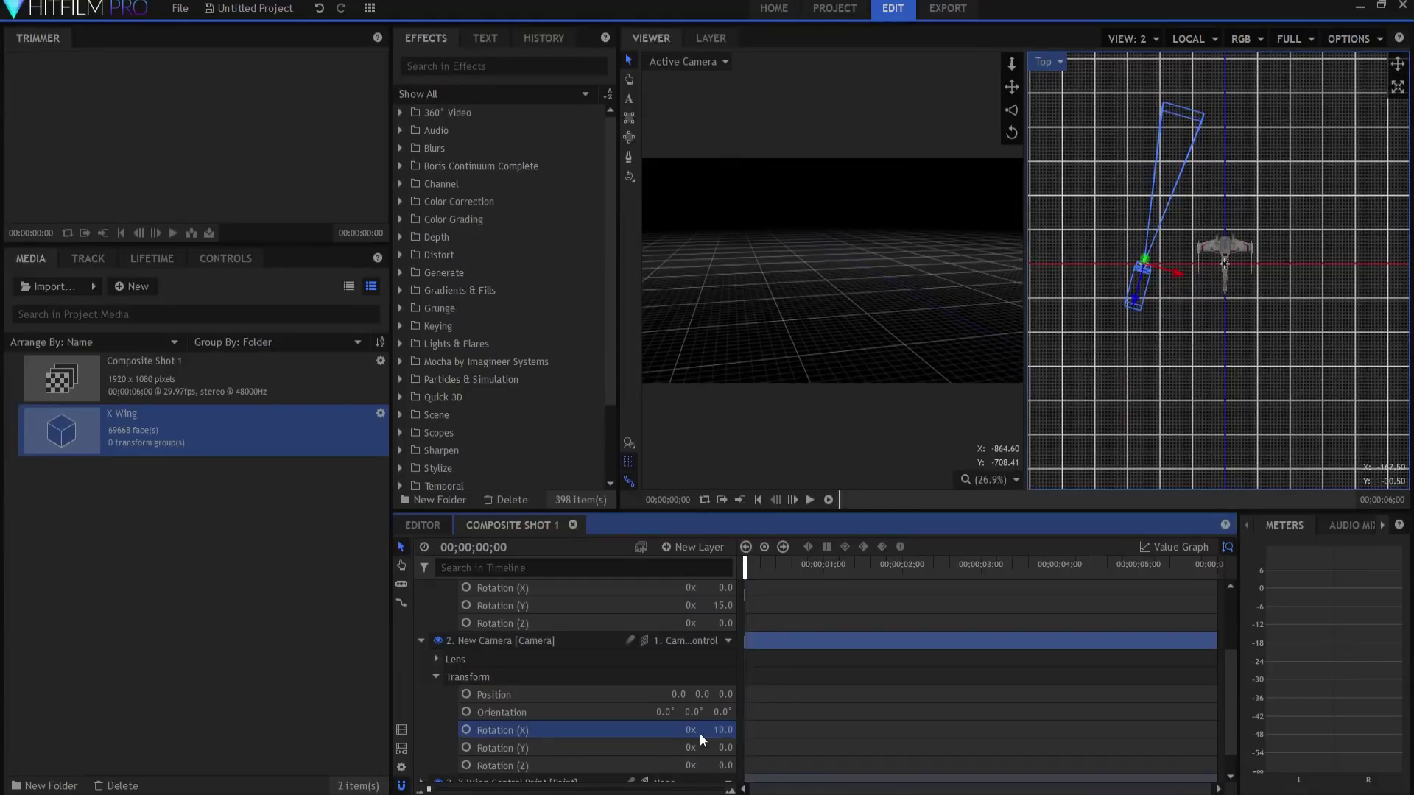
Set Camera Pan Control Position Y to 300 and Rotation Y to 35°.
{"action": "scroll", "coordinate": [688, 657], "scroll_direction": "up", "scroll_amount": 3}
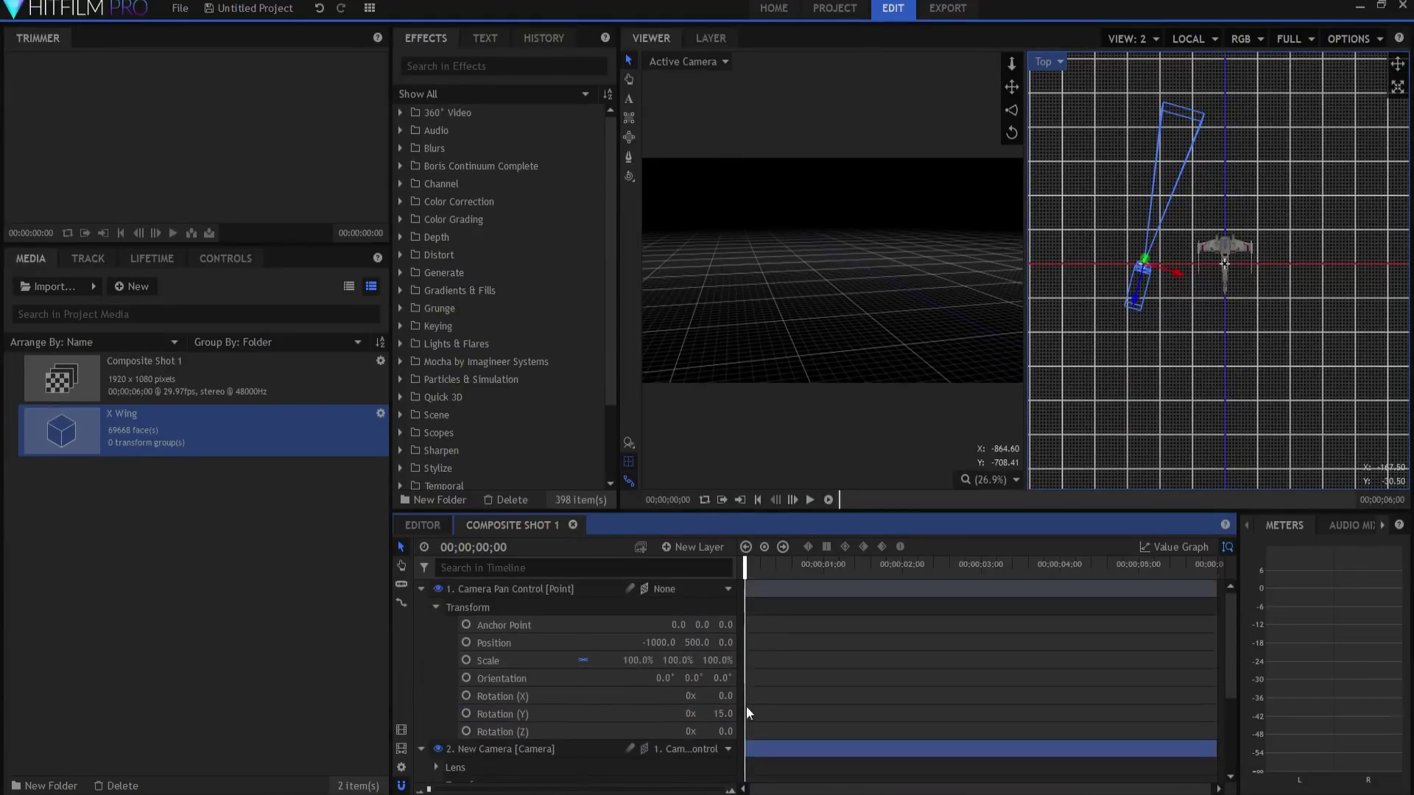
{"action": "left_click_drag", "start_coordinate": [724, 713], "coordinate": [805, 714]}
{"action": "left_click", "coordinate": [698, 642]}
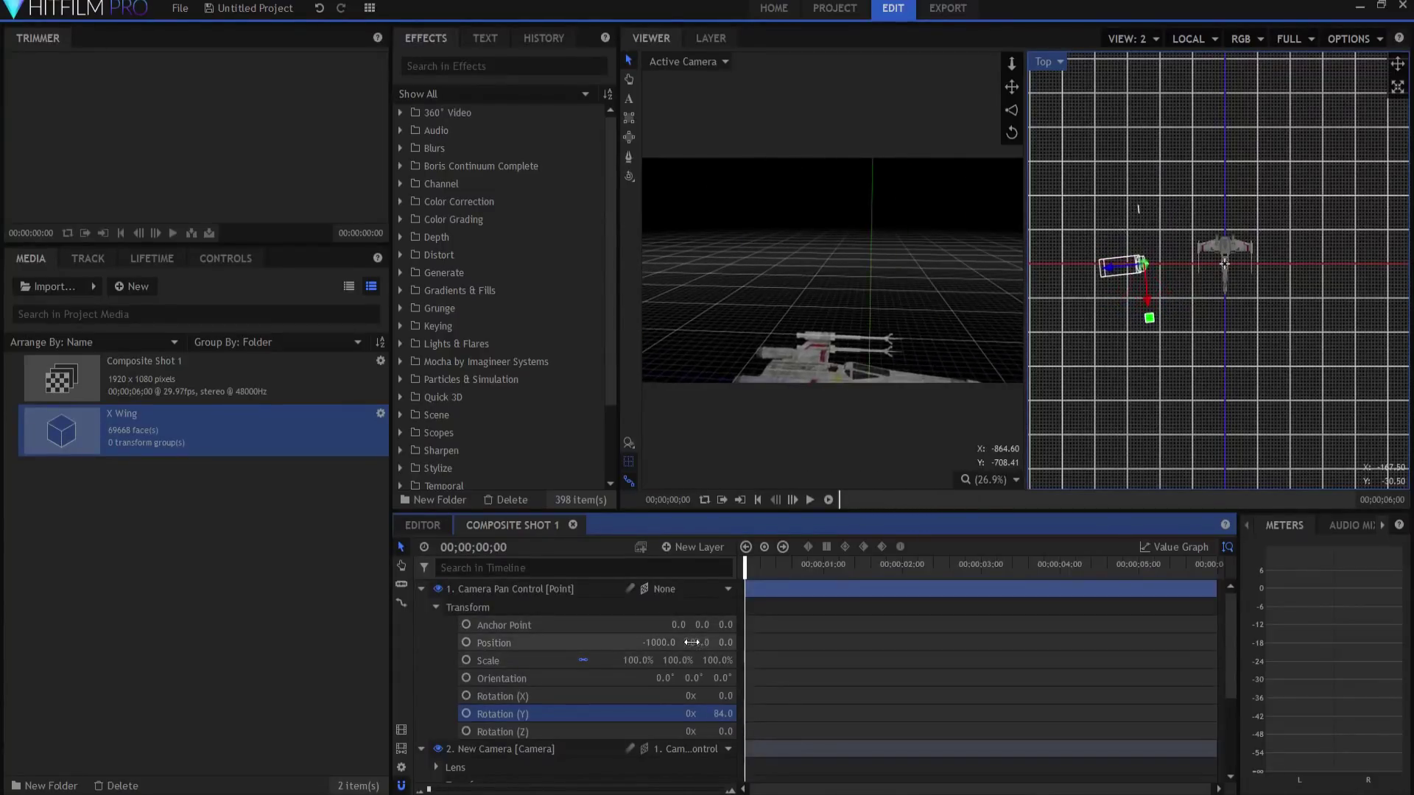
{"action": "type", "text": "300"}
{"action": "key", "text": "Return"}
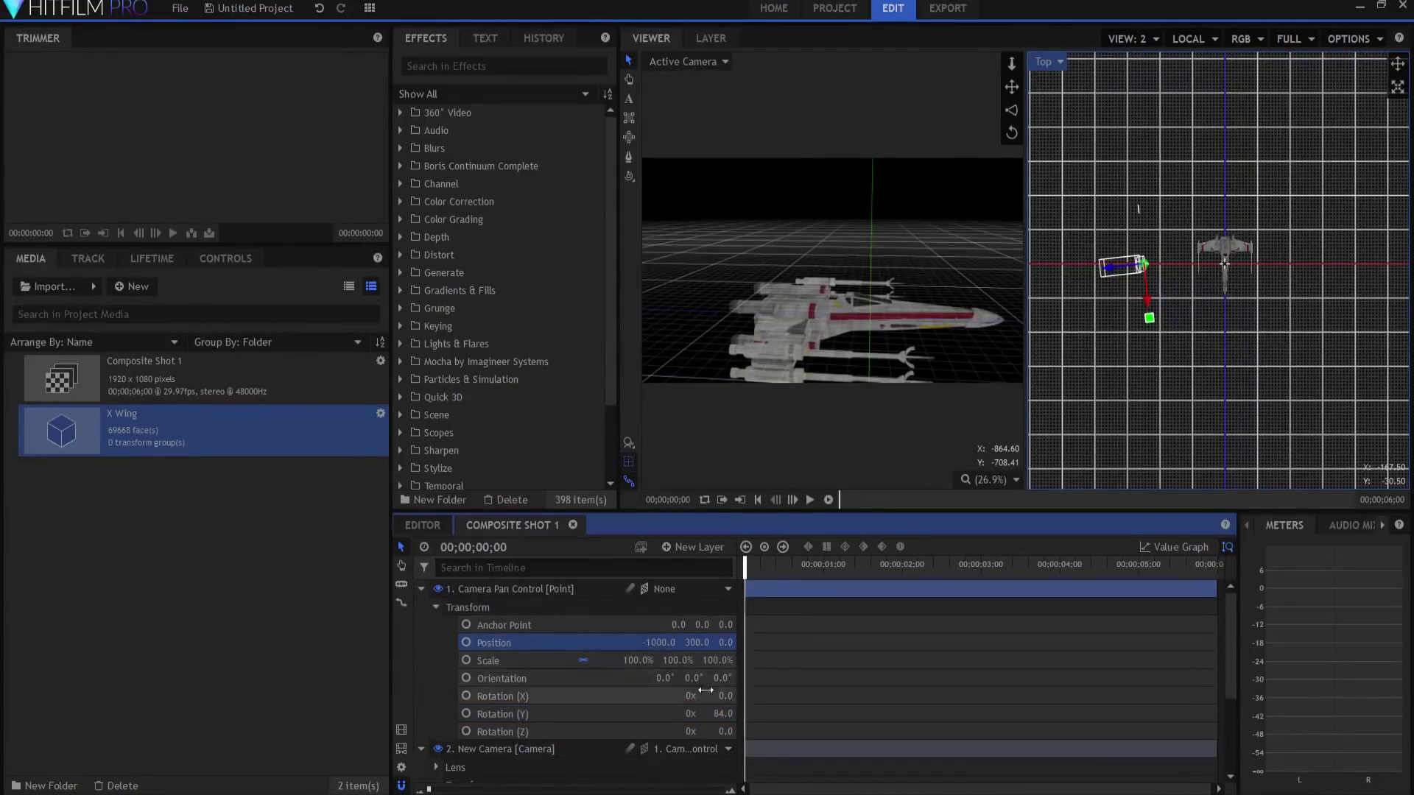
{"action": "left_click_drag", "start_coordinate": [722, 713], "coordinate": [748, 714]}
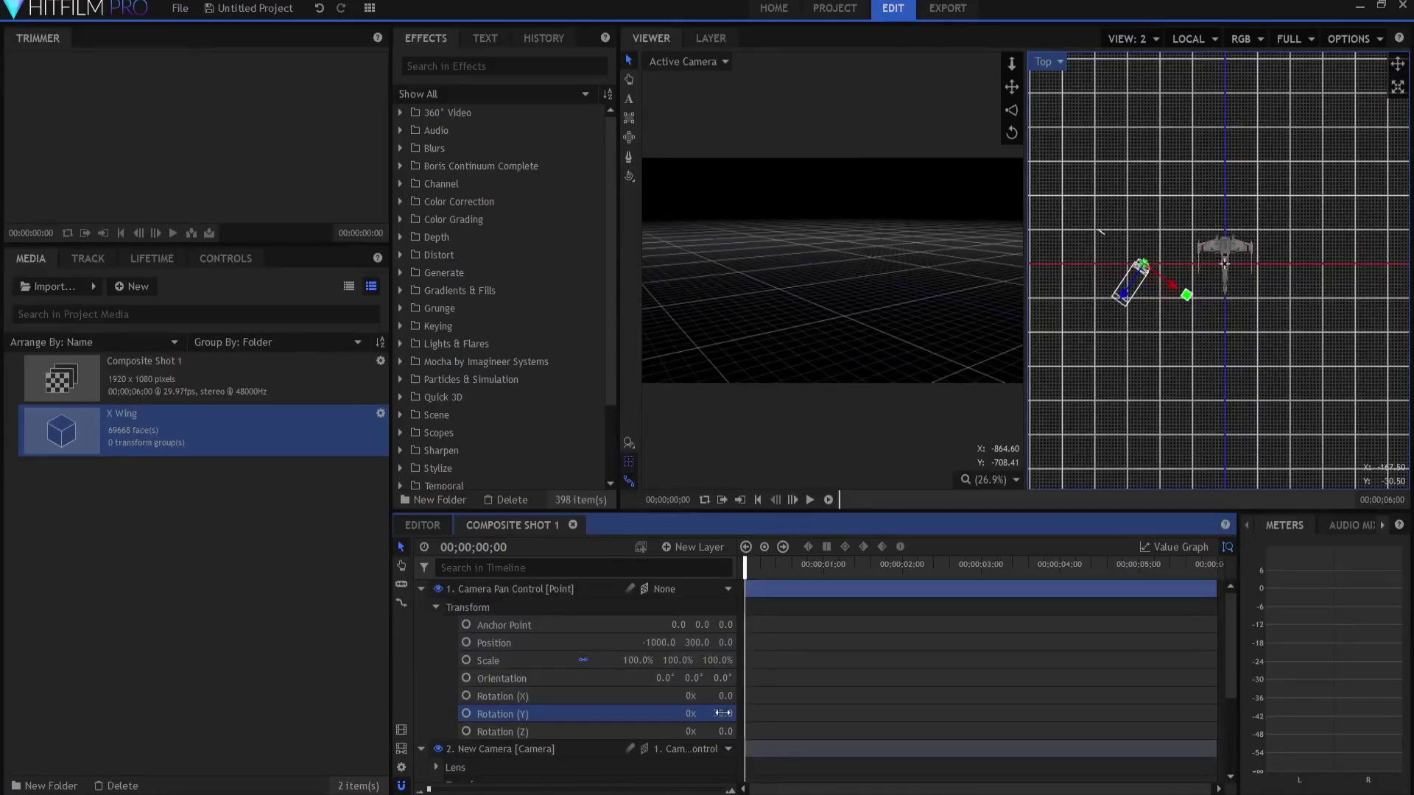
Set X Wing Control Point Position Z to -3000 and keyframe it at the start.
{"action": "left_click", "coordinate": [421, 588]}
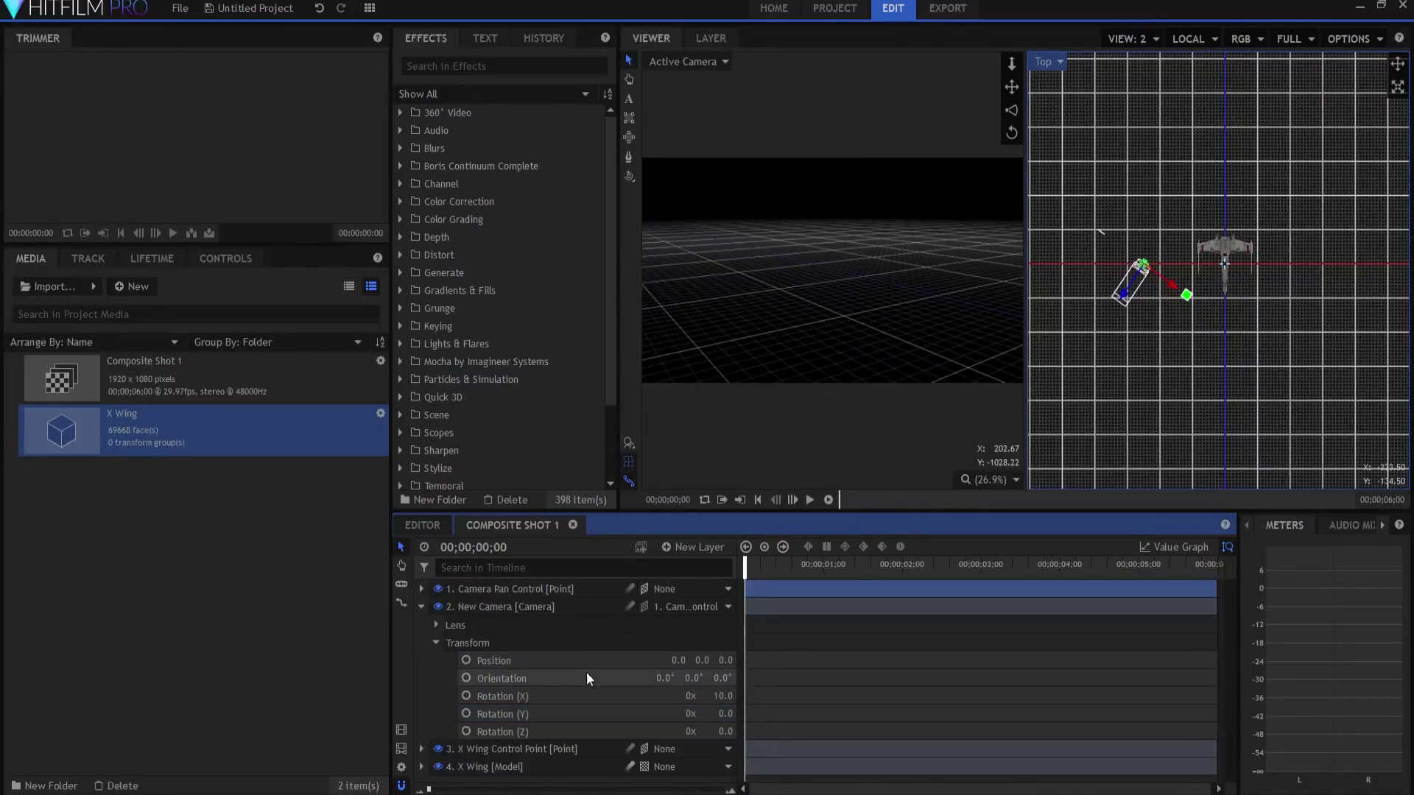
{"action": "left_click", "coordinate": [474, 748]}
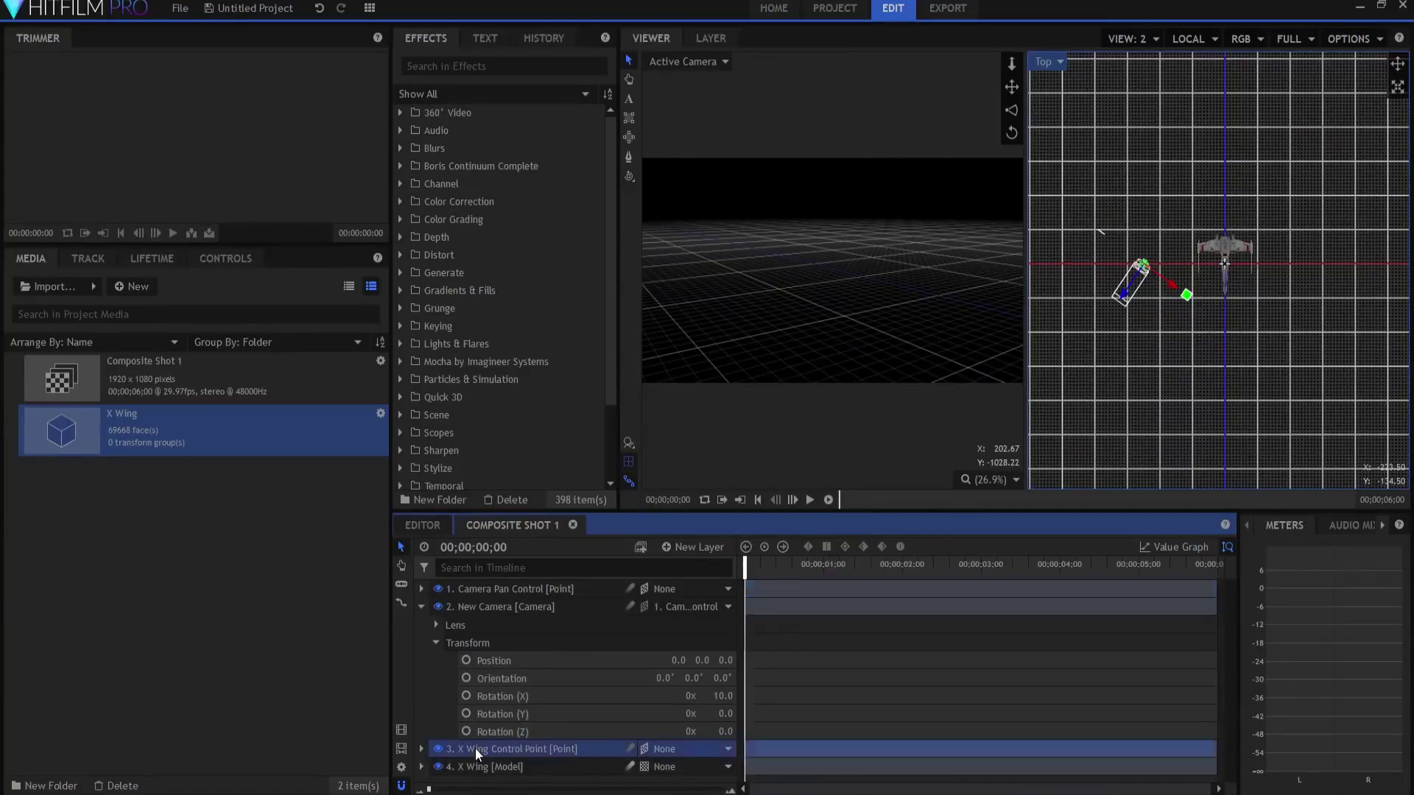
{"action": "left_click", "coordinate": [422, 749]}
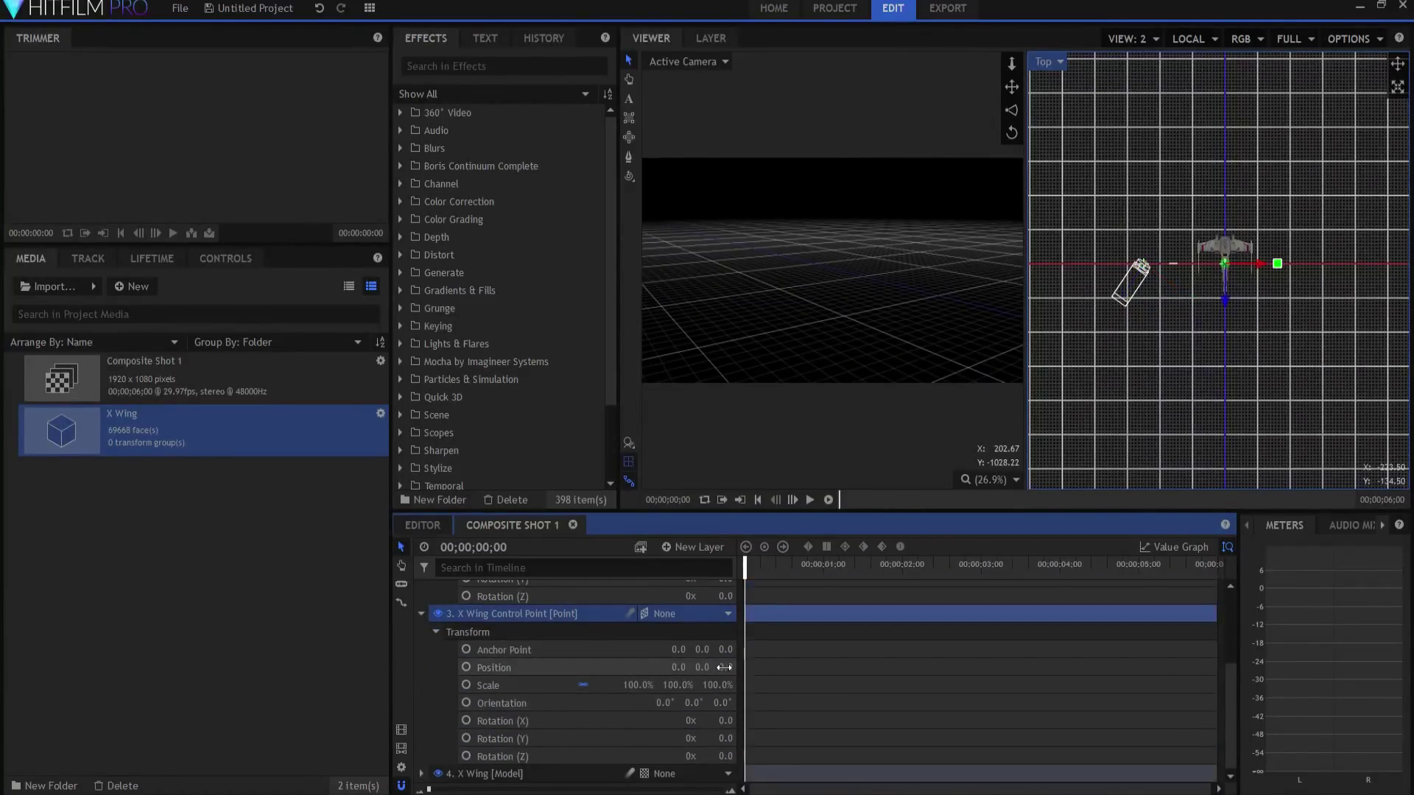
{"action": "left_click_drag", "start_coordinate": [724, 666], "coordinate": [578, 667]}
{"action": "left_click", "coordinate": [724, 666]}
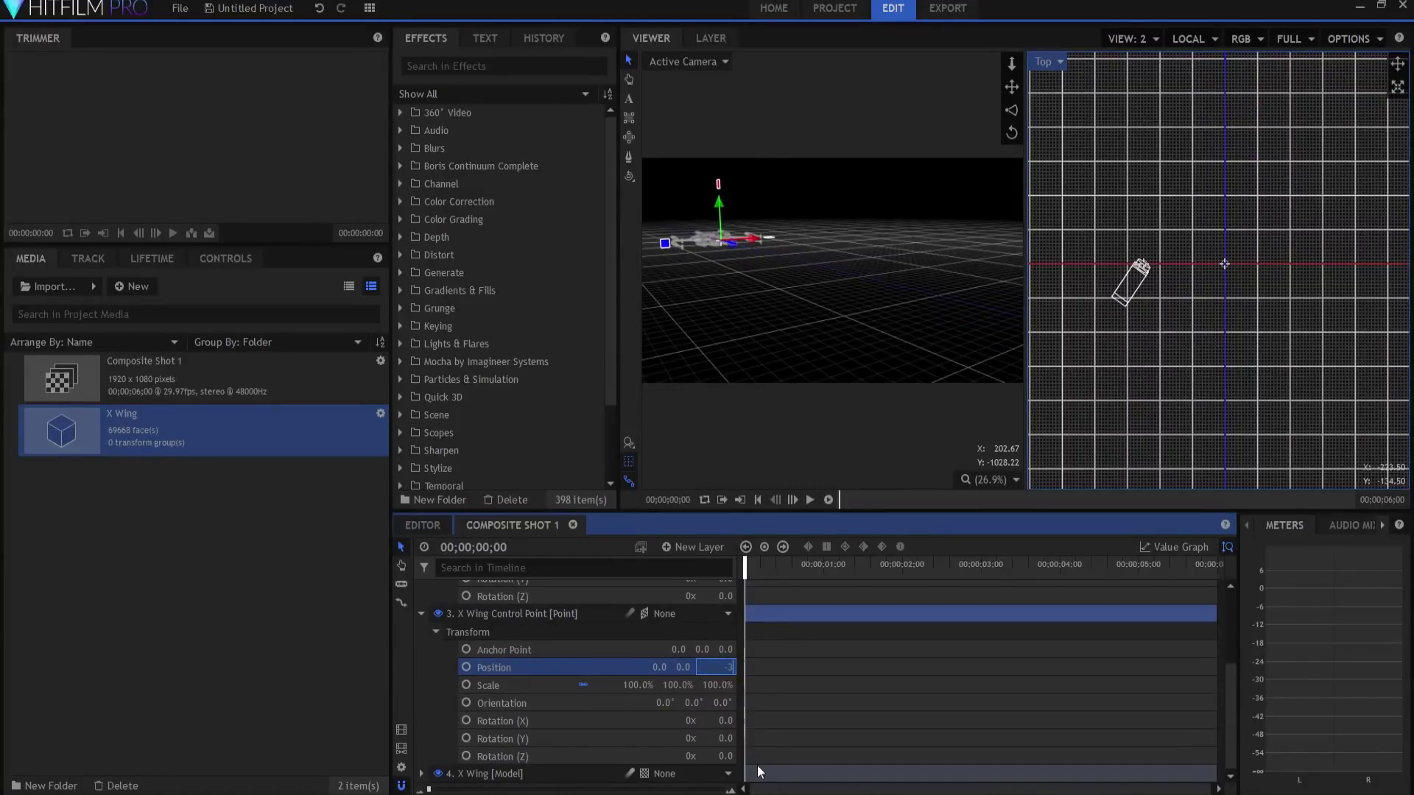
{"action": "key", "text": "Return"}
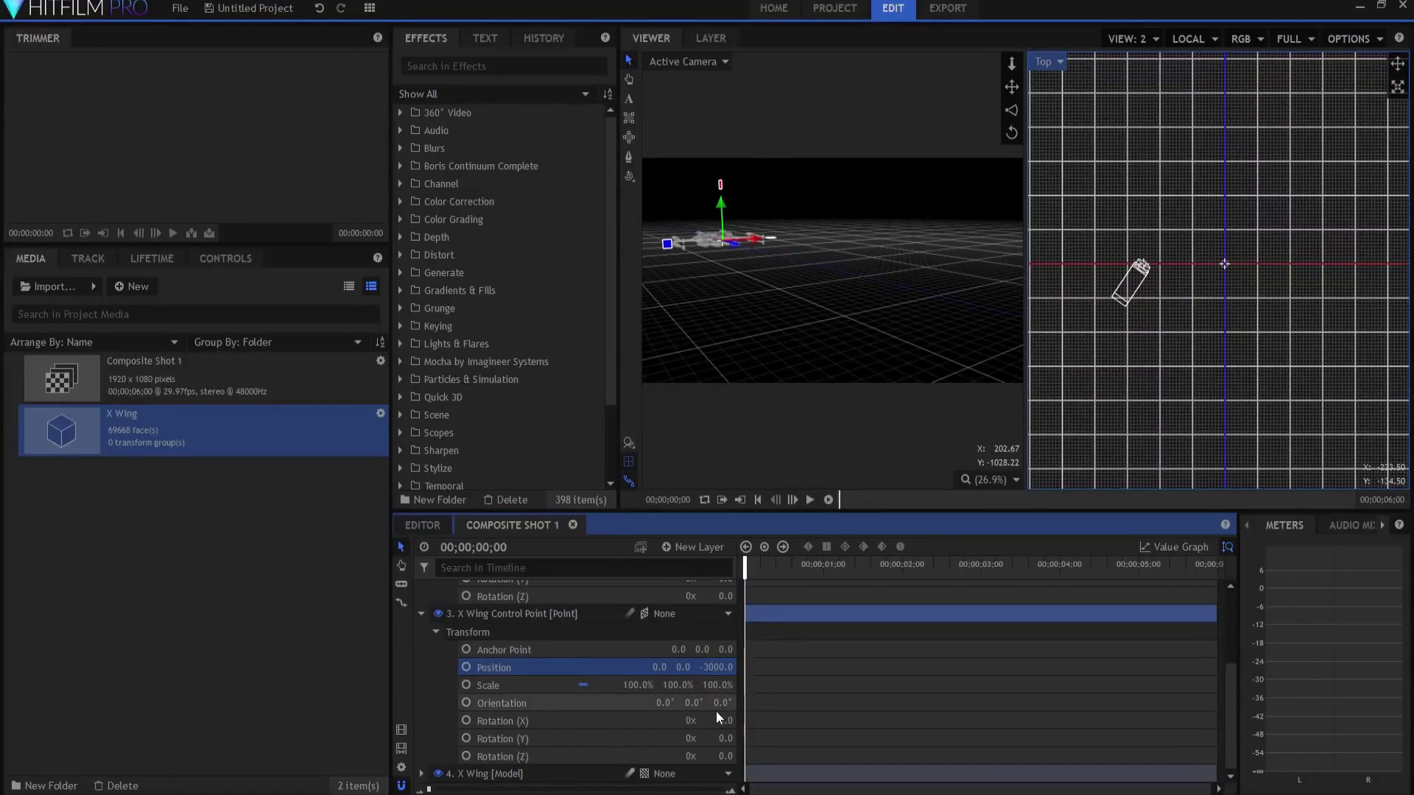
{"action": "left_click", "coordinate": [466, 667]}
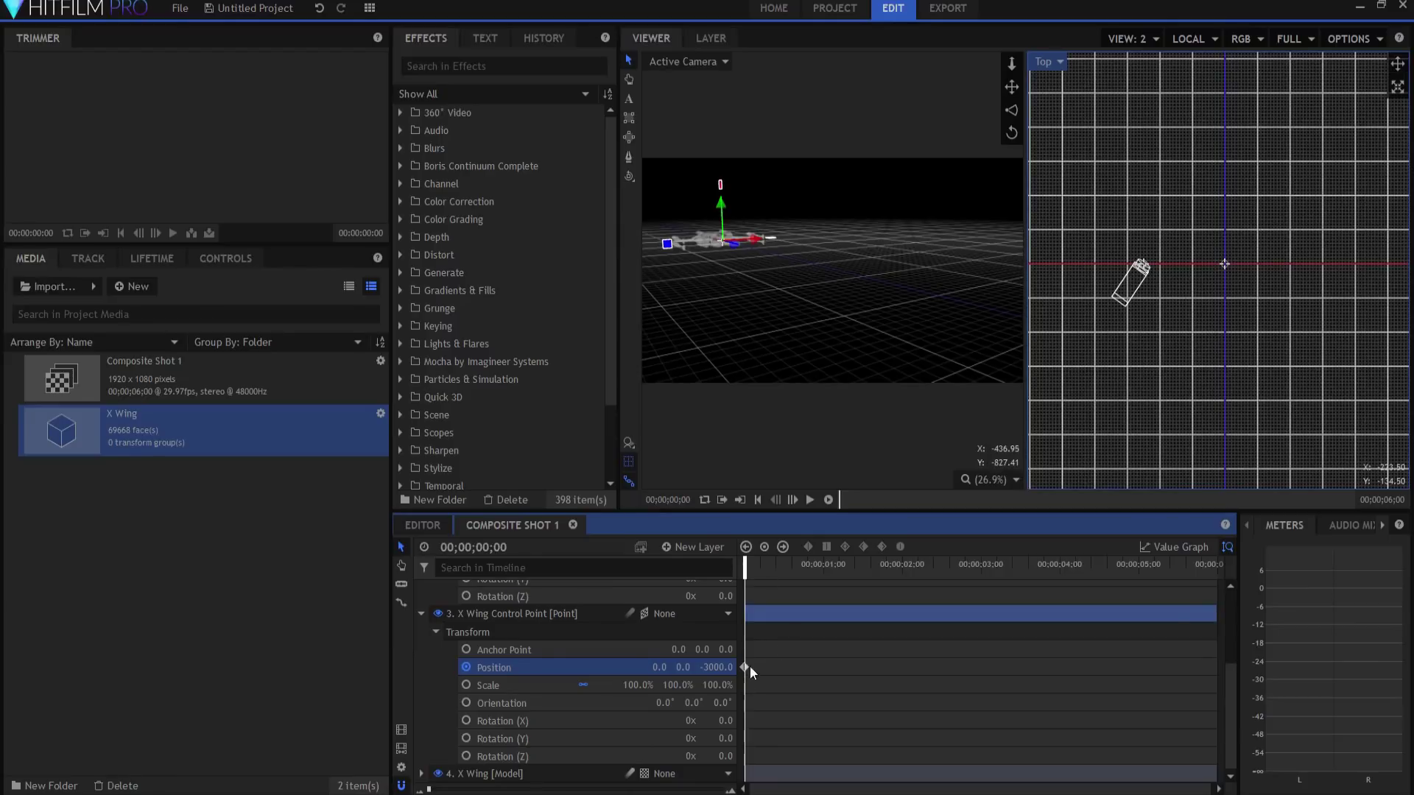
At 4;00, key X Wing Control Point Position Z to 1500.
{"action": "left_click", "coordinate": [1060, 567]}
{"action": "left_click_drag", "start_coordinate": [718, 667], "coordinate": [843, 667]}
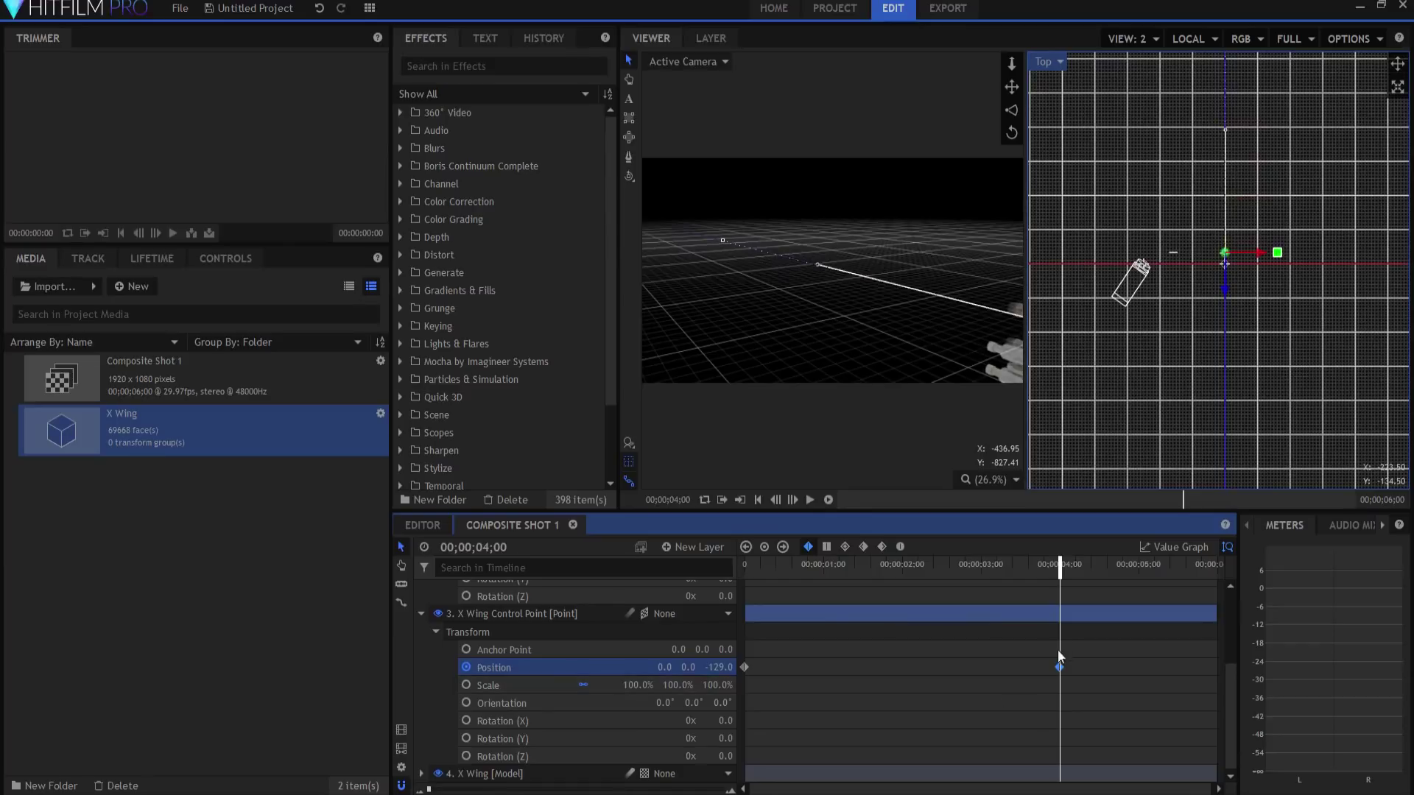
{"action": "left_click_drag", "start_coordinate": [723, 667], "coordinate": [776, 667]}
{"action": "left_click", "coordinate": [718, 667]}
{"action": "type", "text": "1500"}
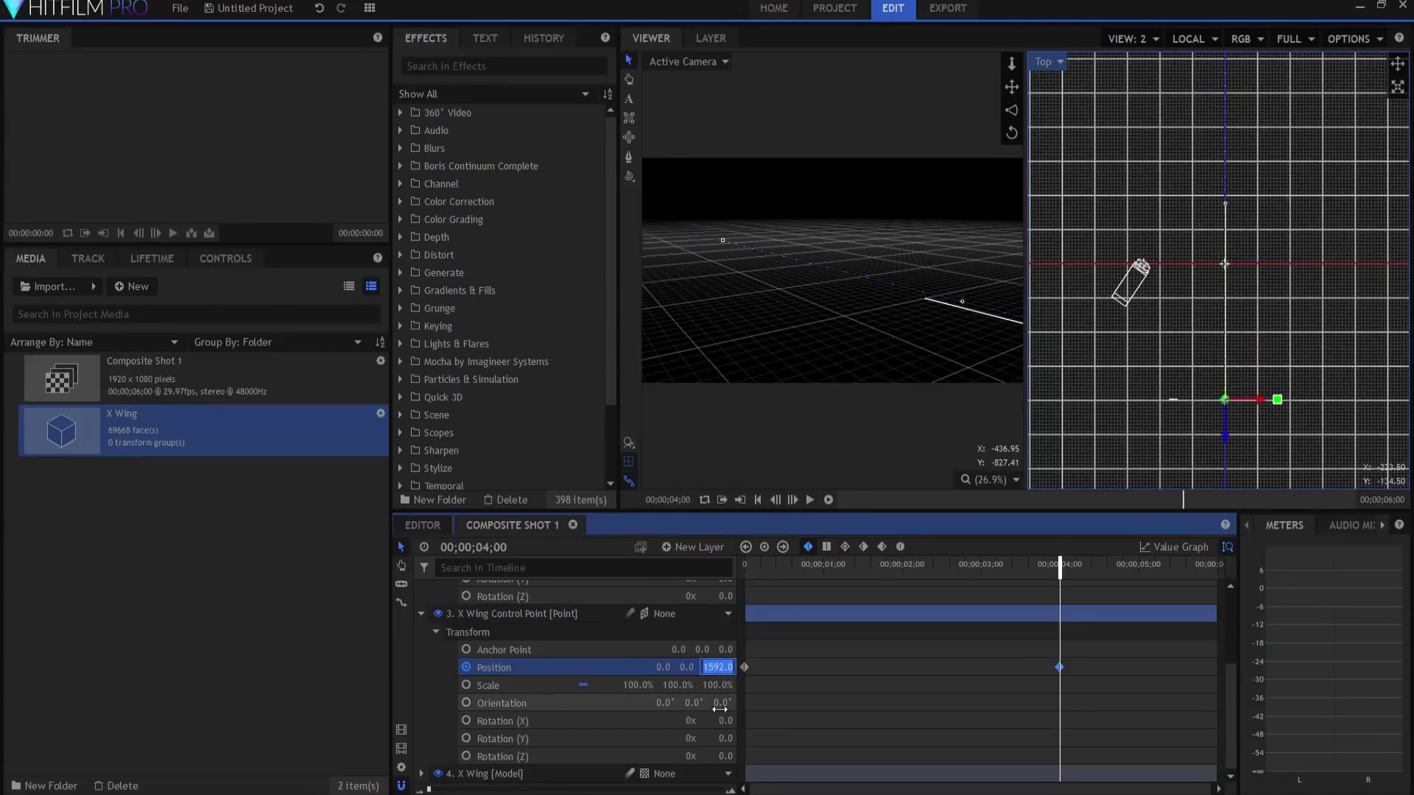
{"action": "key", "text": "Return"}
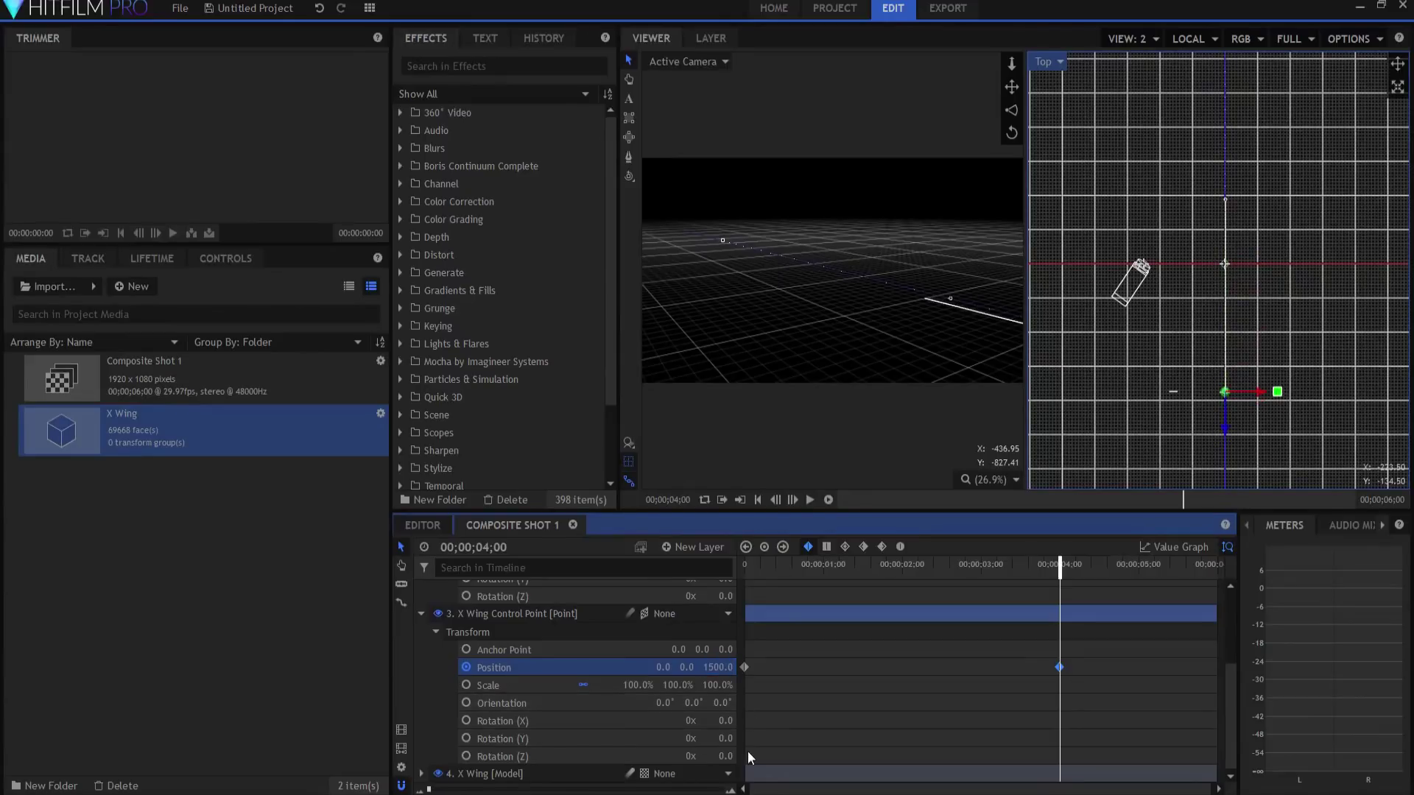
Rewind near the start and play a preview of the X-Wing fly-by.
{"action": "left_click_drag", "start_coordinate": [1065, 563], "coordinate": [745, 564]}
{"action": "left_click", "coordinate": [810, 500]}
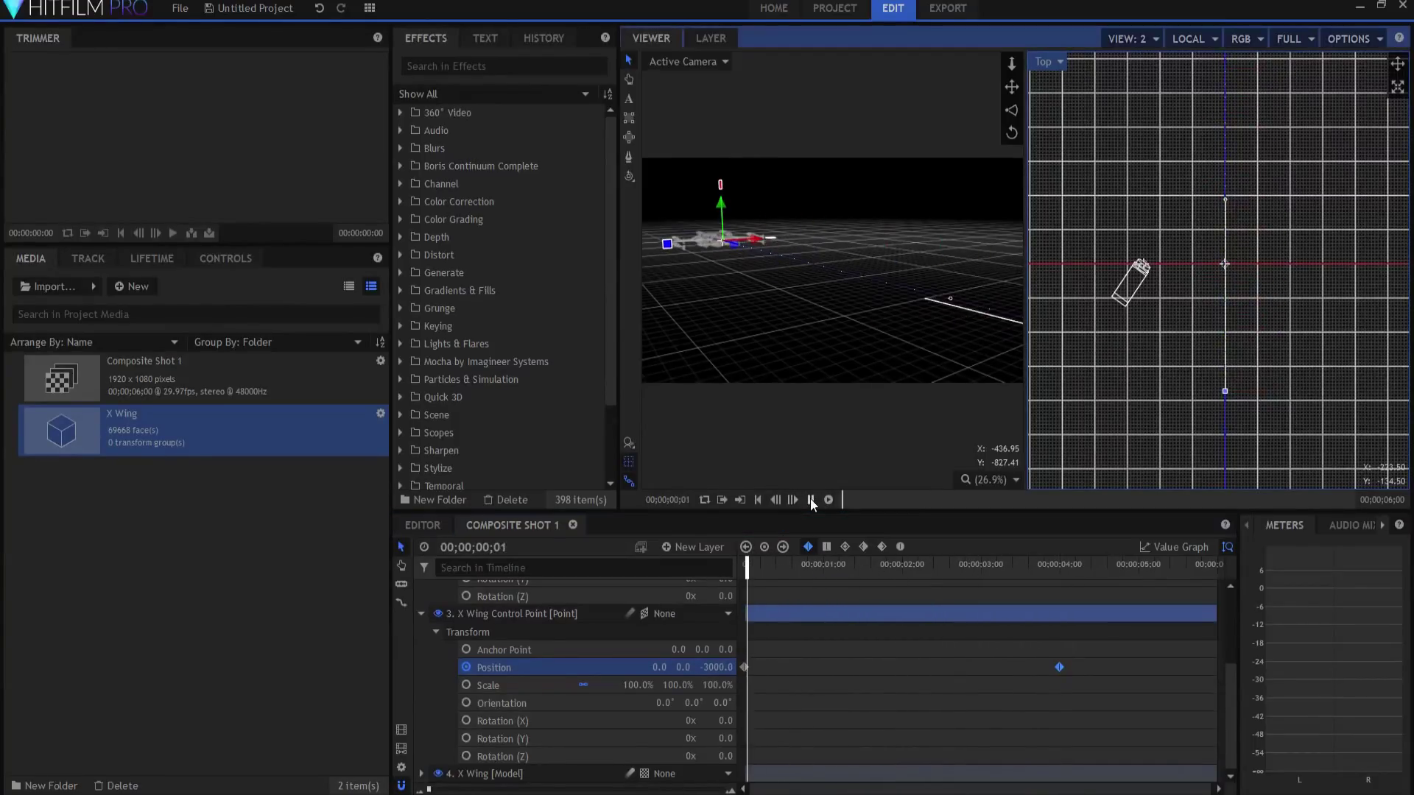
{"action": "left_click", "coordinate": [811, 501]}
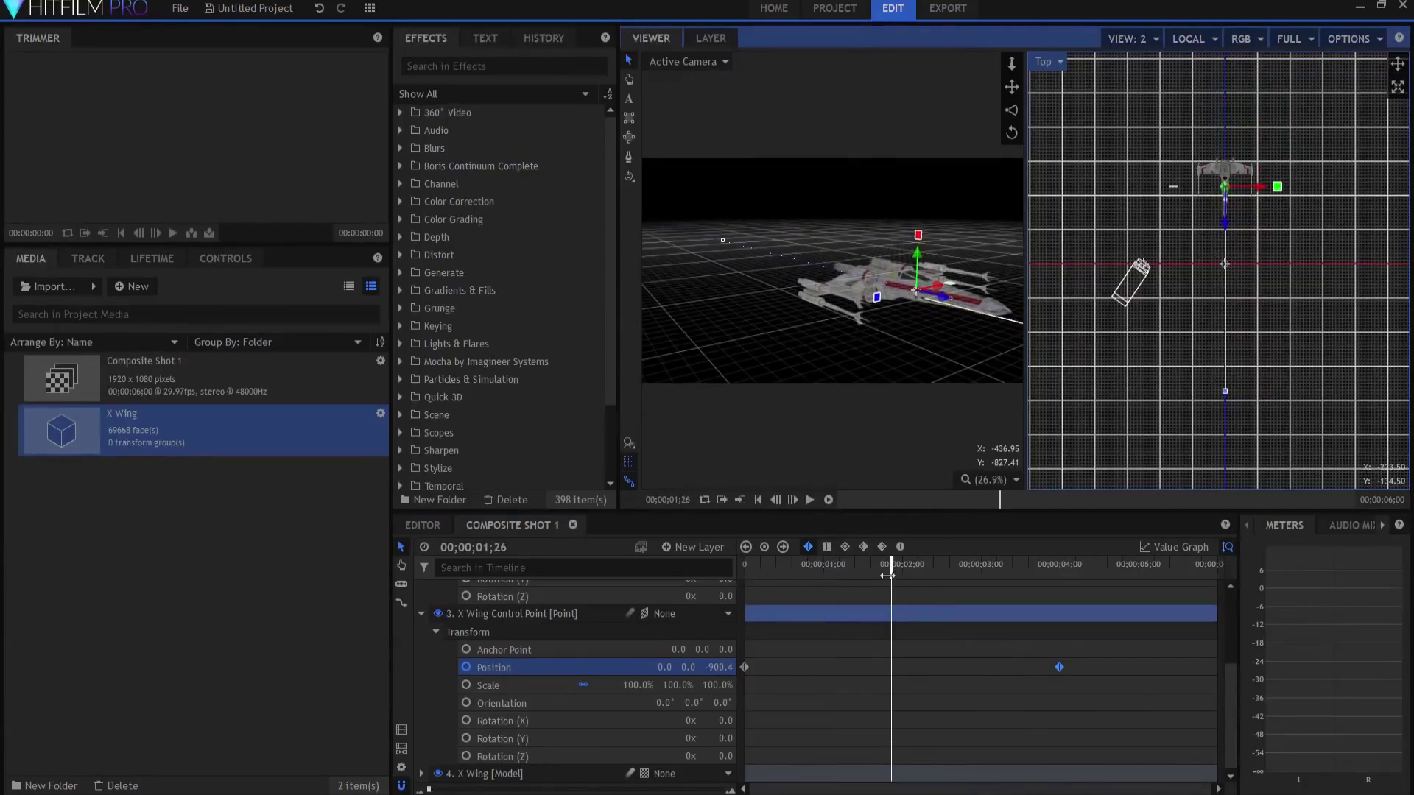
Keyframe Camera Pan Control Rotation Y at 35° on 1;26 with smooth easing.
{"action": "scroll", "coordinate": [535, 676], "scroll_direction": "up", "scroll_amount": 3}
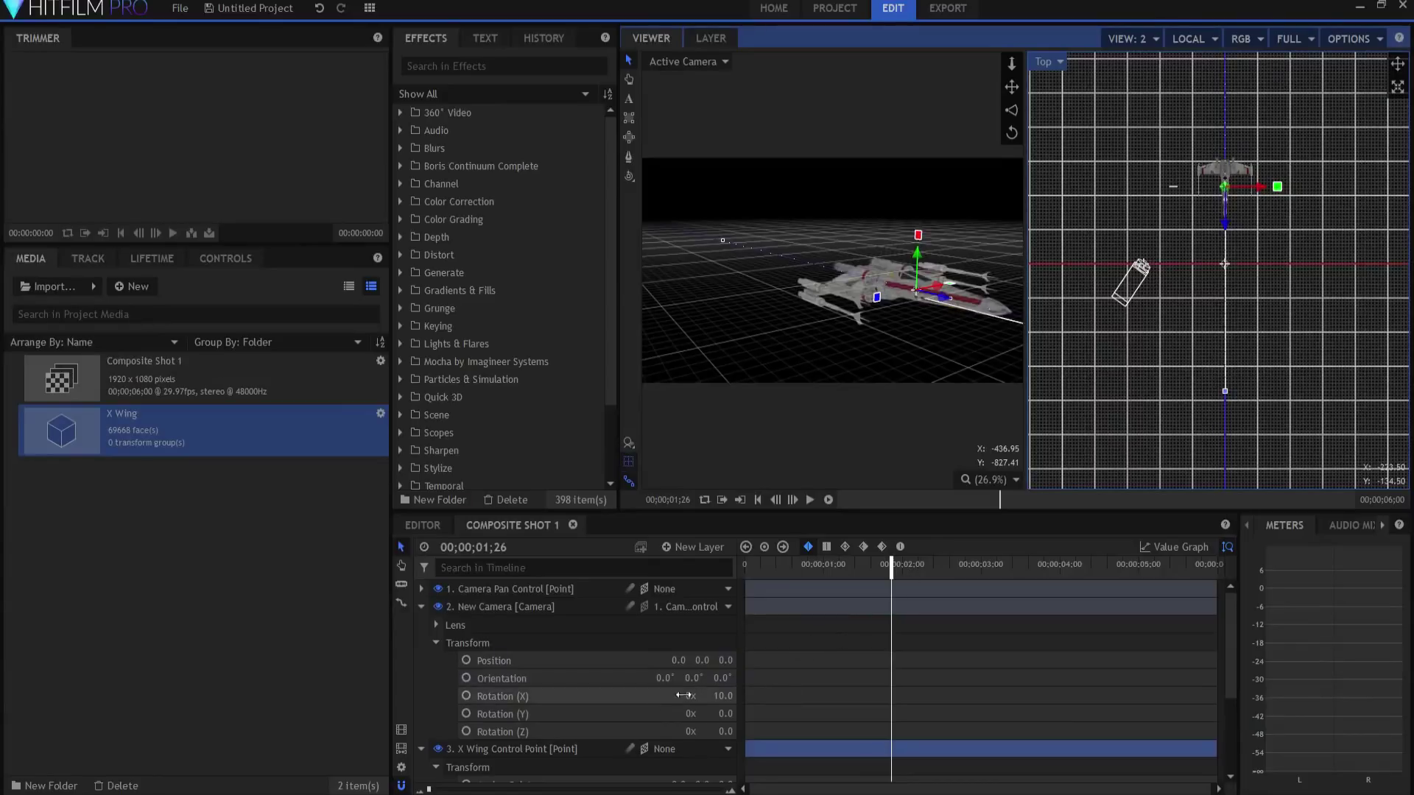
{"action": "left_click", "coordinate": [419, 606]}
{"action": "left_click", "coordinate": [419, 588]}
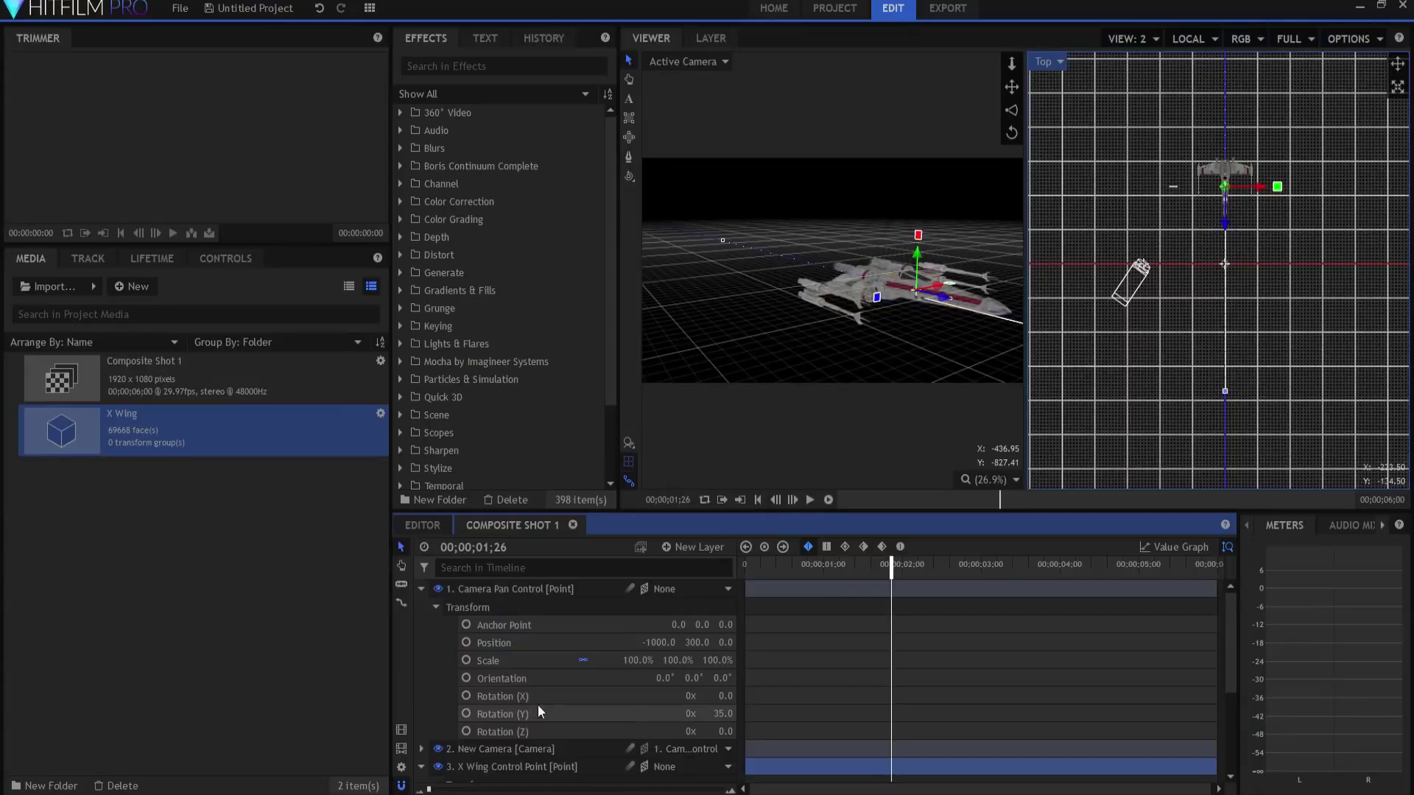
{"action": "left_click", "coordinate": [466, 713]}
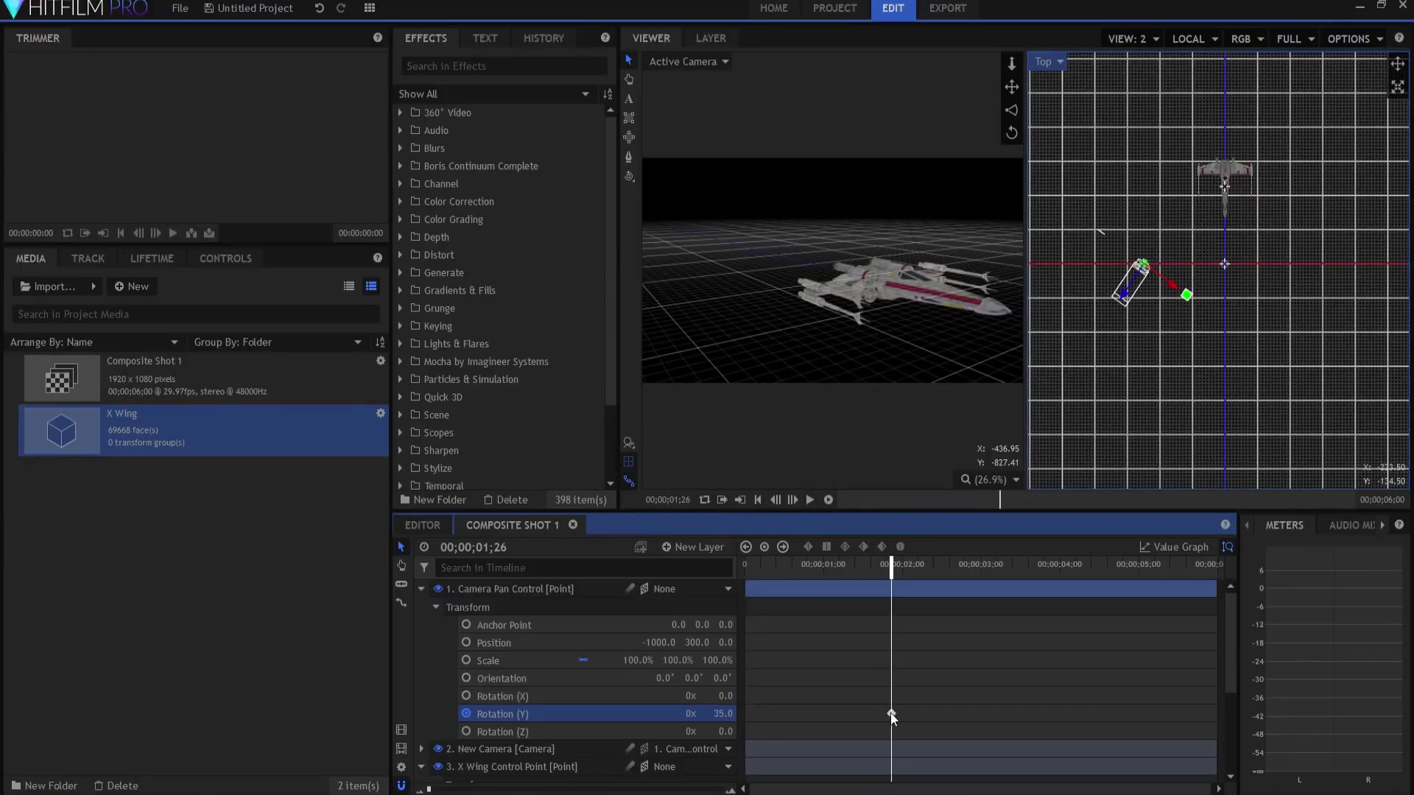
{"action": "left_click", "coordinate": [891, 714]}
{"action": "left_click", "coordinate": [844, 547]}
At 3;12, add a second Rotation Y keyframe at 160°.
{"action": "left_click_drag", "start_coordinate": [892, 566], "coordinate": [1012, 565]}
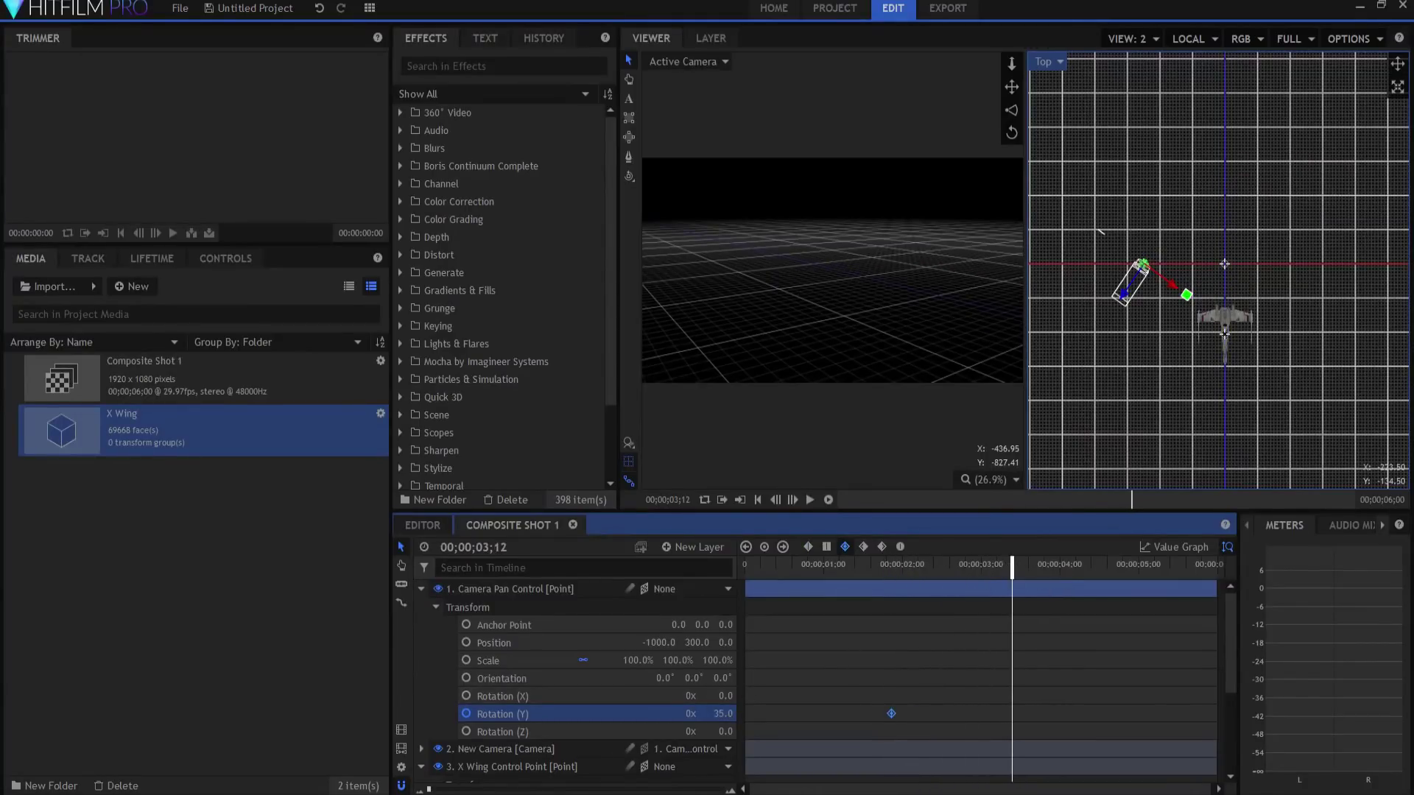
{"action": "left_click_drag", "start_coordinate": [723, 714], "coordinate": [756, 713]}
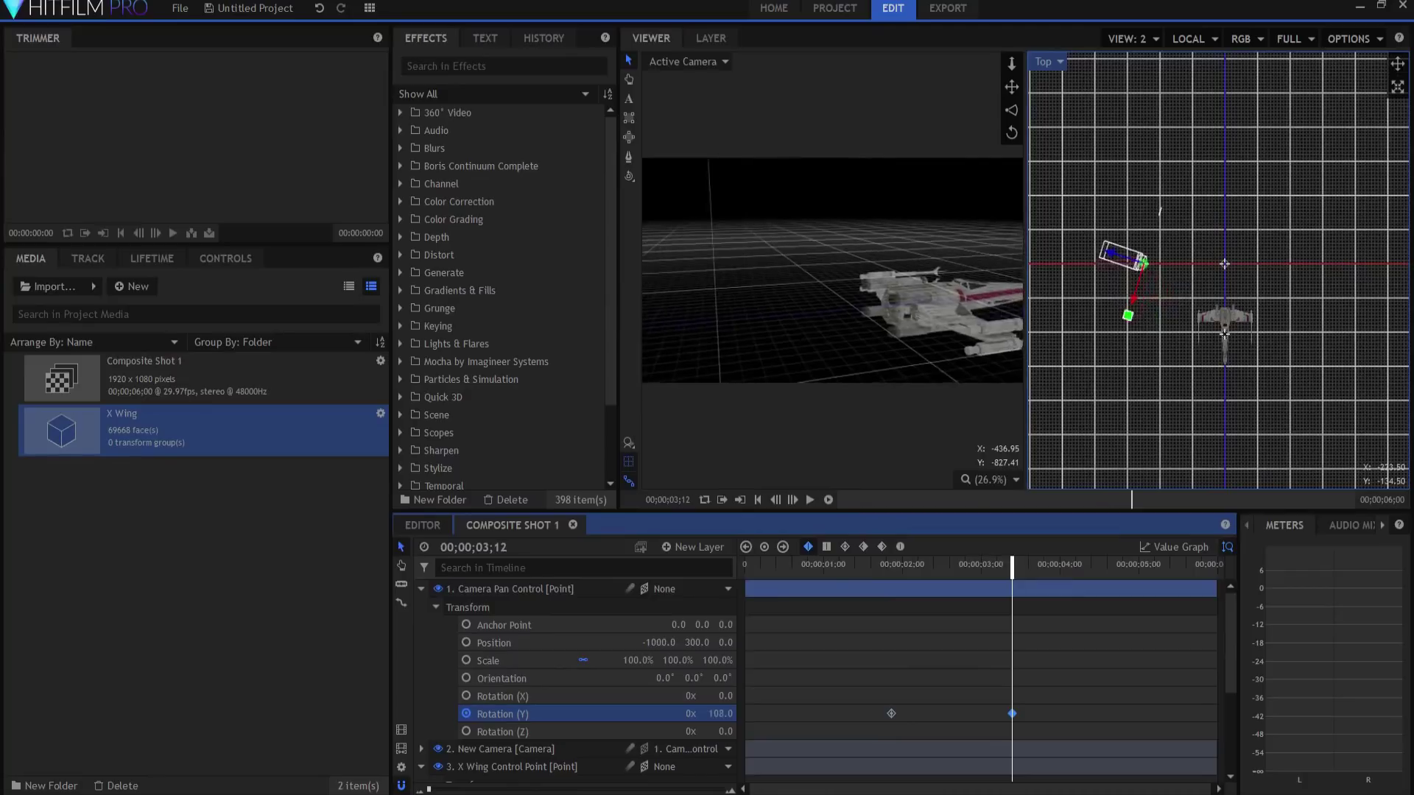
{"action": "left_click_drag", "start_coordinate": [720, 713], "coordinate": [751, 713]}
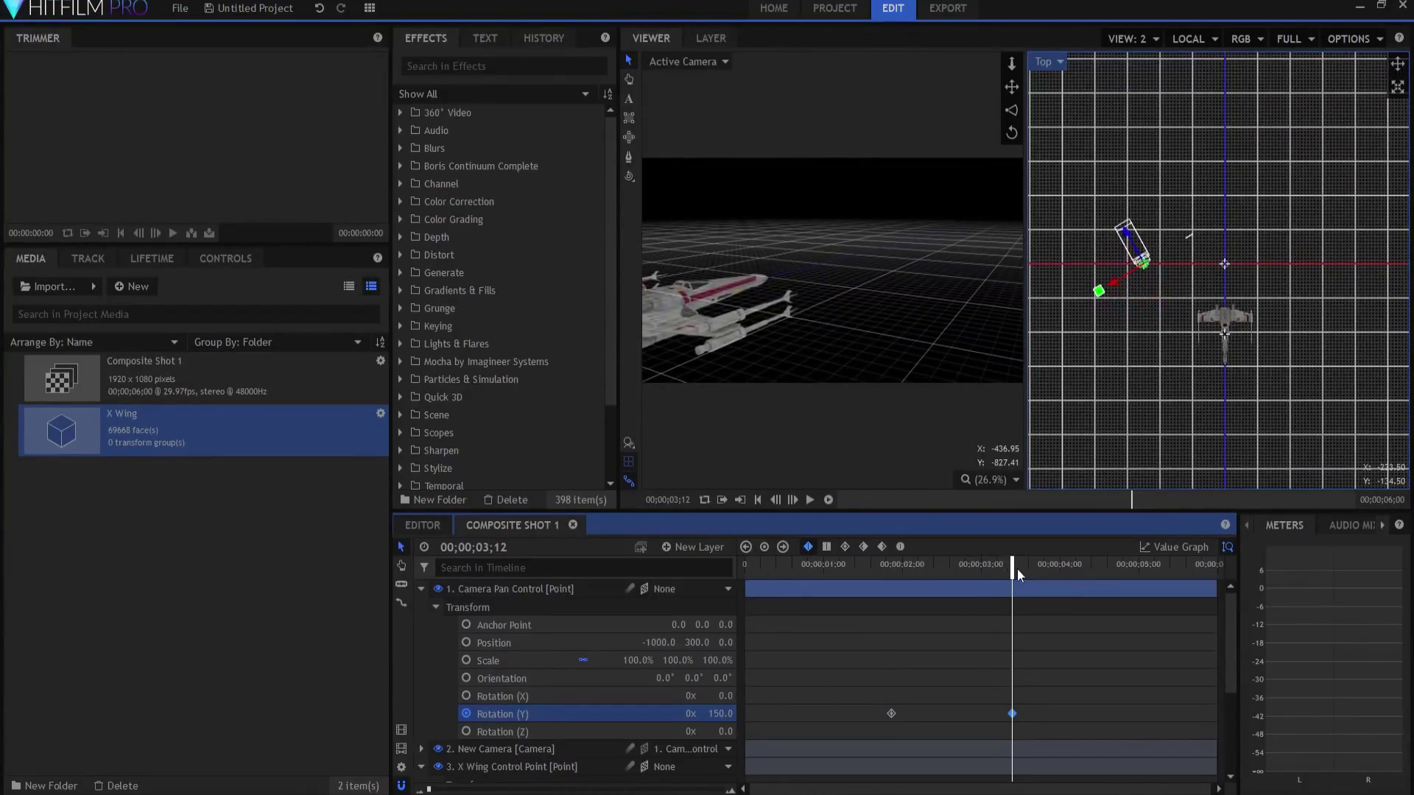
{"action": "left_click_drag", "start_coordinate": [1018, 568], "coordinate": [1058, 578]}
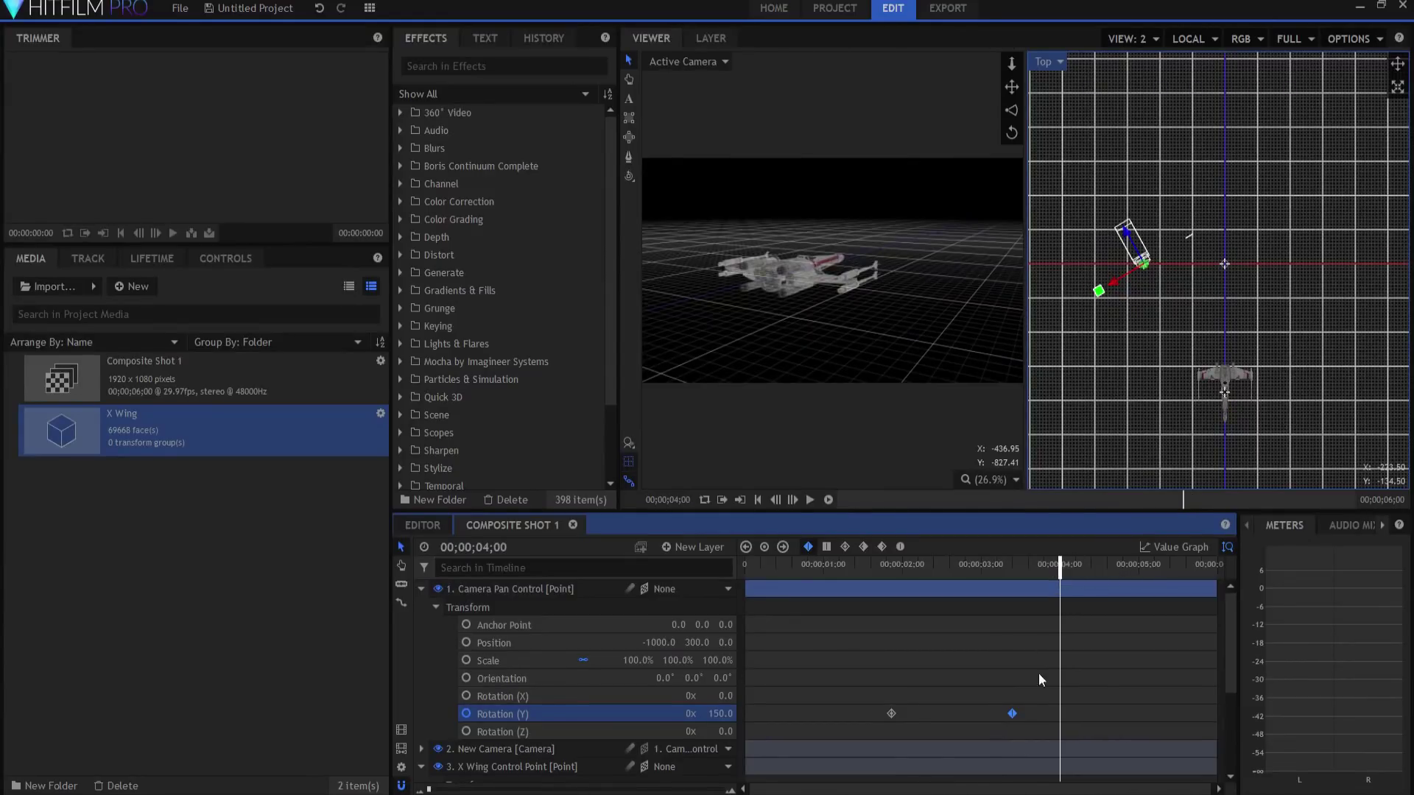
{"action": "left_click", "coordinate": [1010, 713]}
{"action": "left_click_drag", "start_coordinate": [721, 714], "coordinate": [728, 714]}
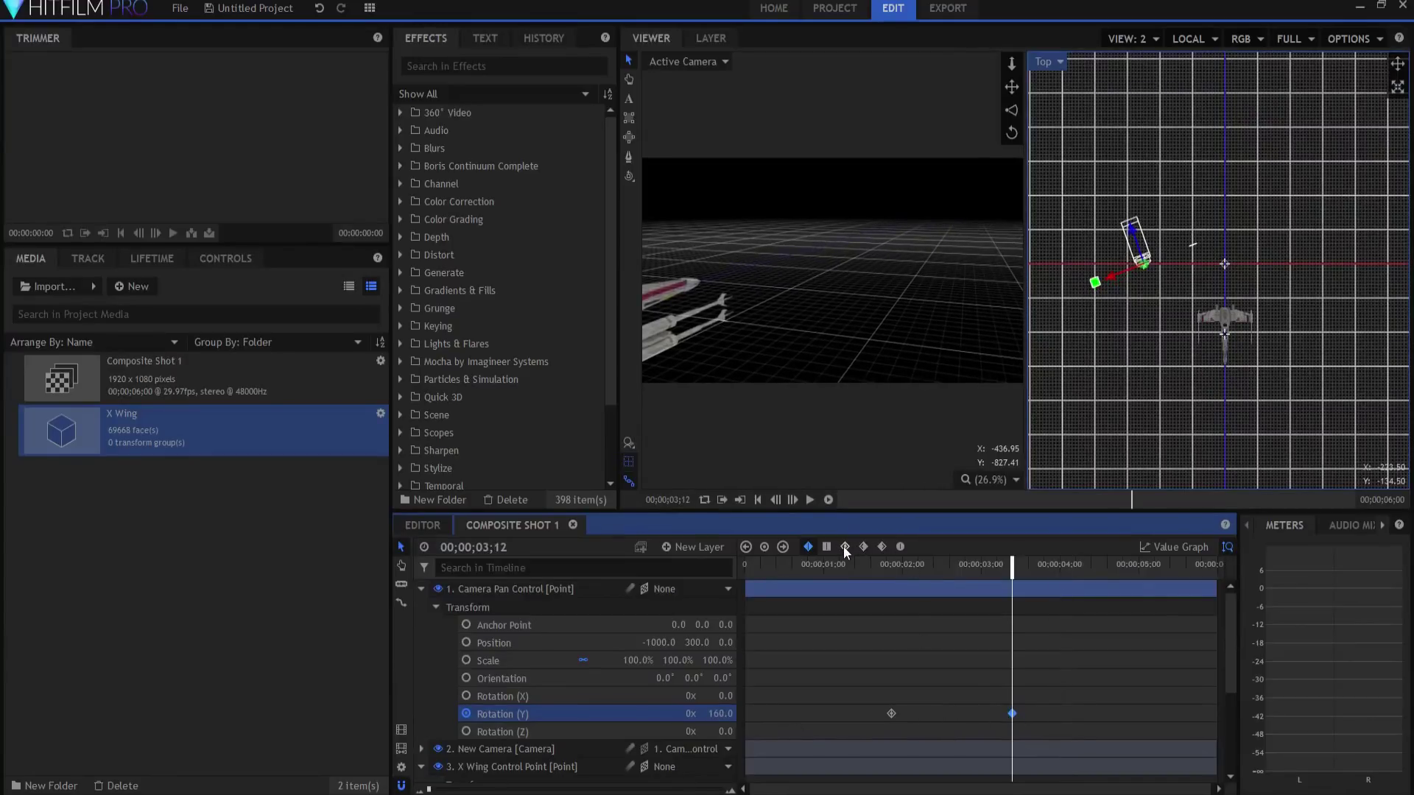
Show only the active camera view, preview the orbit, hide the floor grid, and rewind.
{"action": "left_click", "coordinate": [757, 500]}
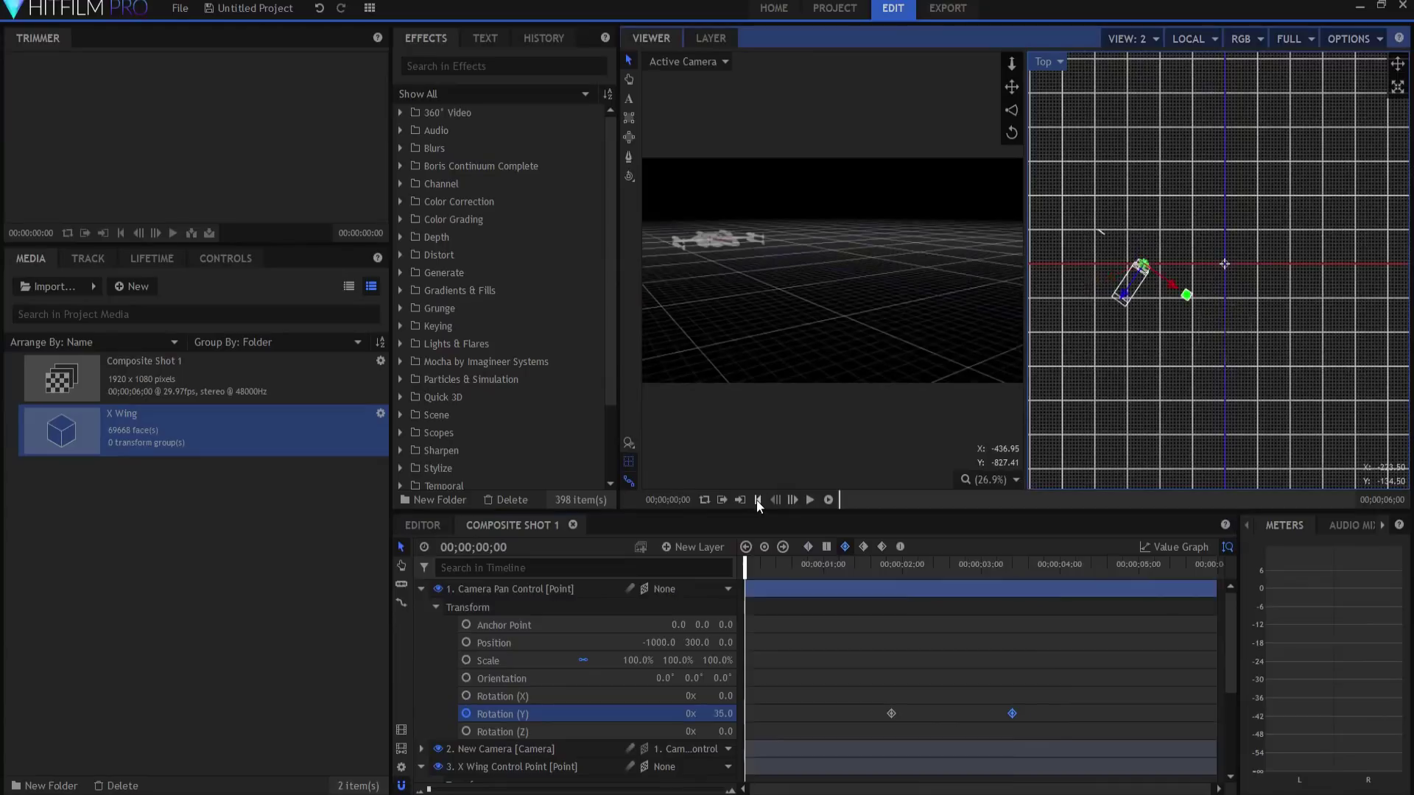
{"action": "left_click", "coordinate": [1126, 38]}
{"action": "left_click", "coordinate": [1131, 63]}
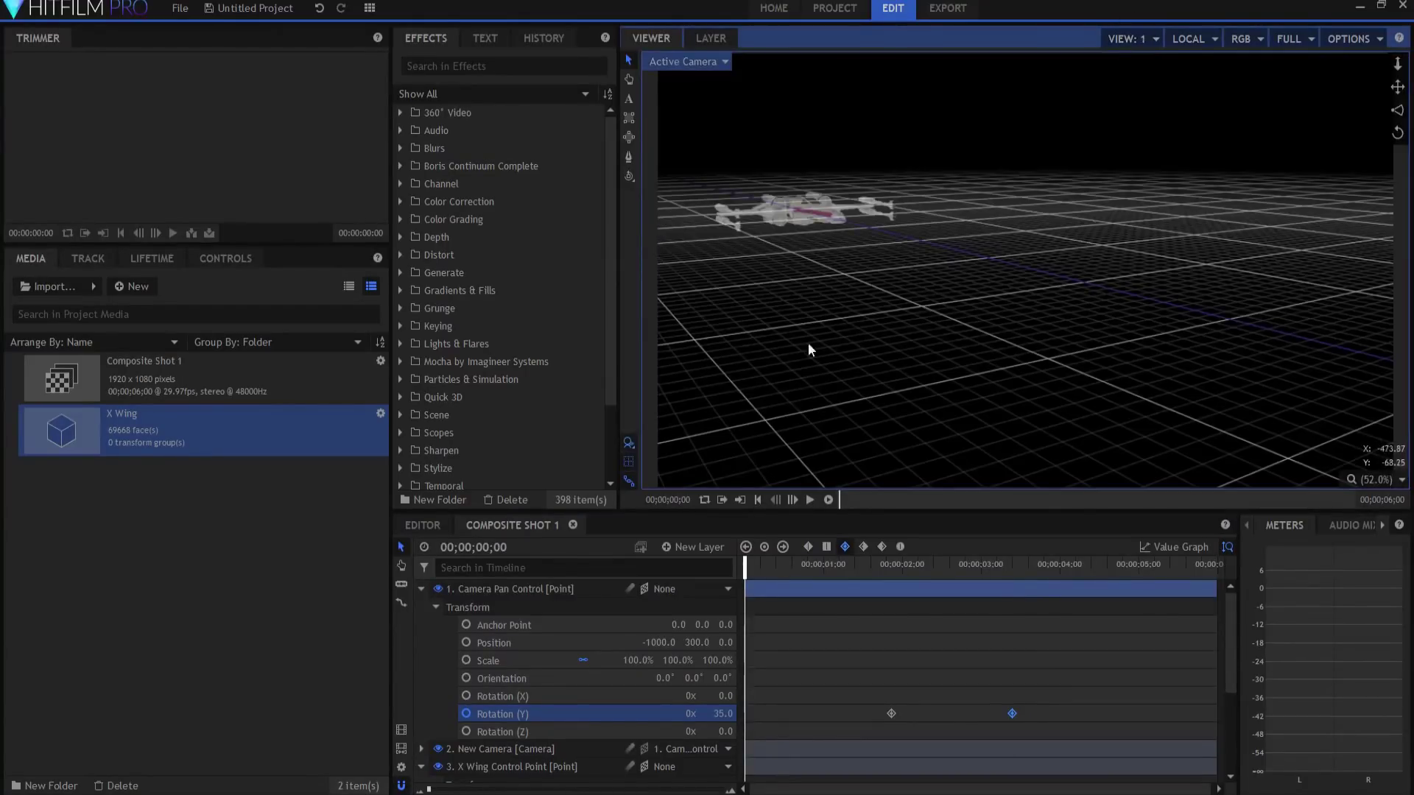
{"action": "left_click", "coordinate": [810, 500]}
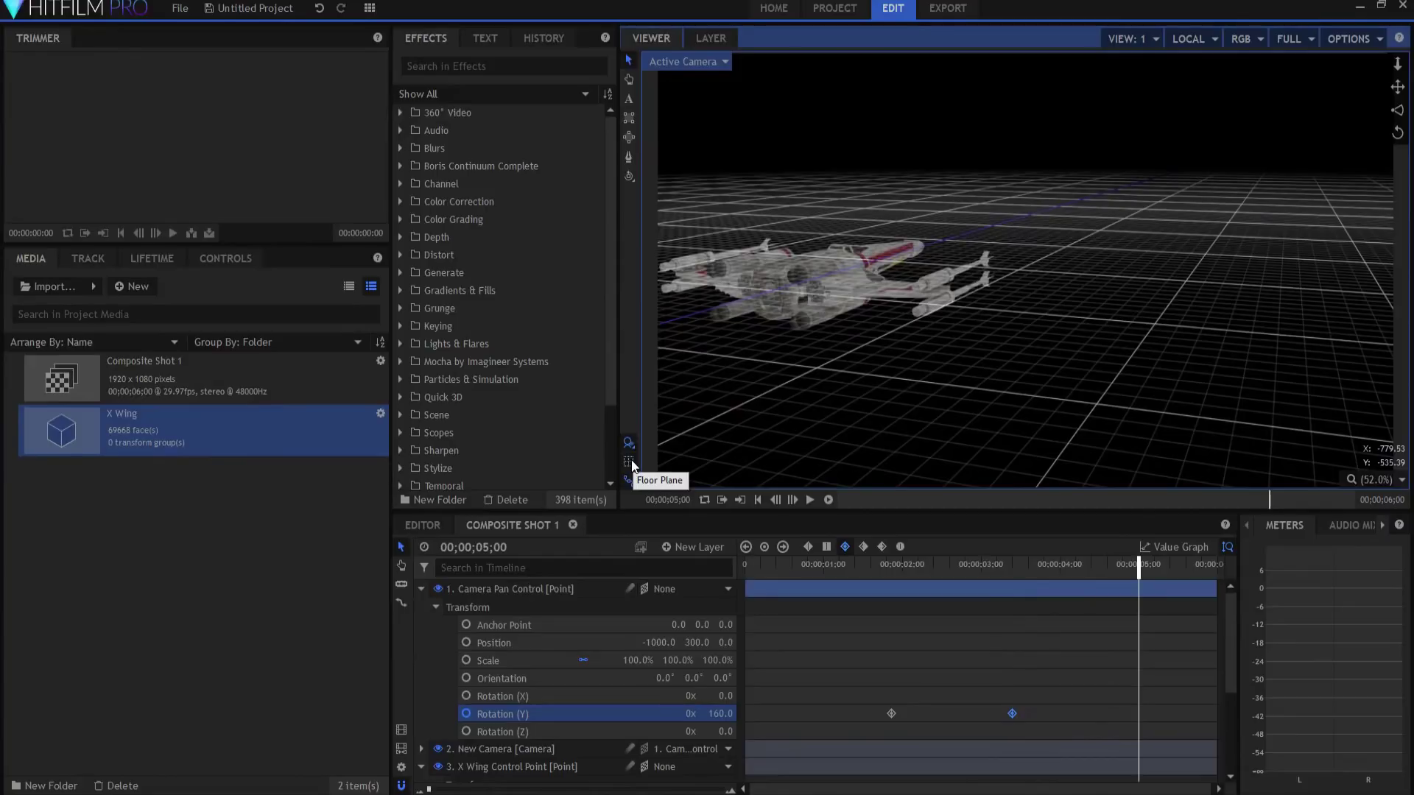
{"action": "left_click", "coordinate": [629, 462]}
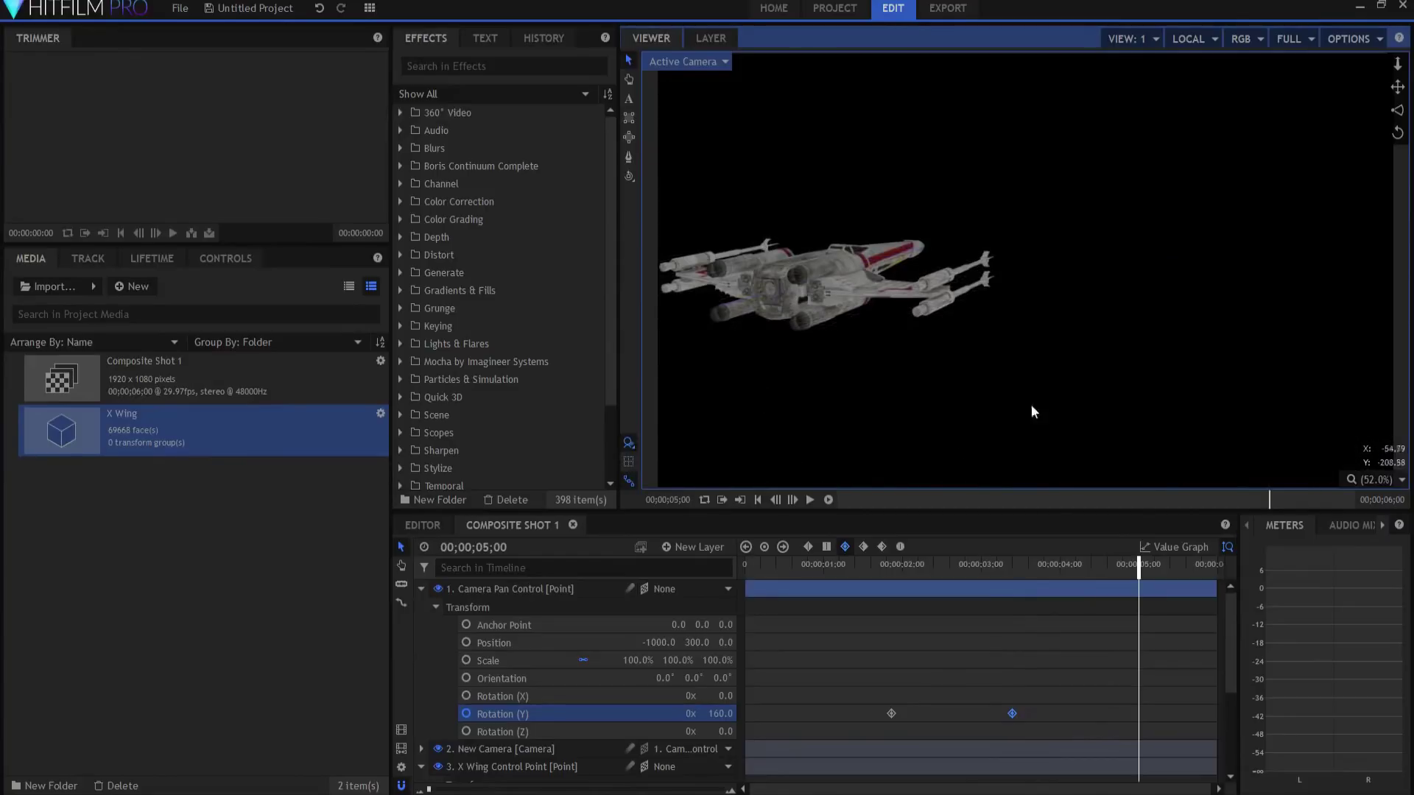
{"action": "left_click_drag", "start_coordinate": [1135, 572], "coordinate": [758, 588]}
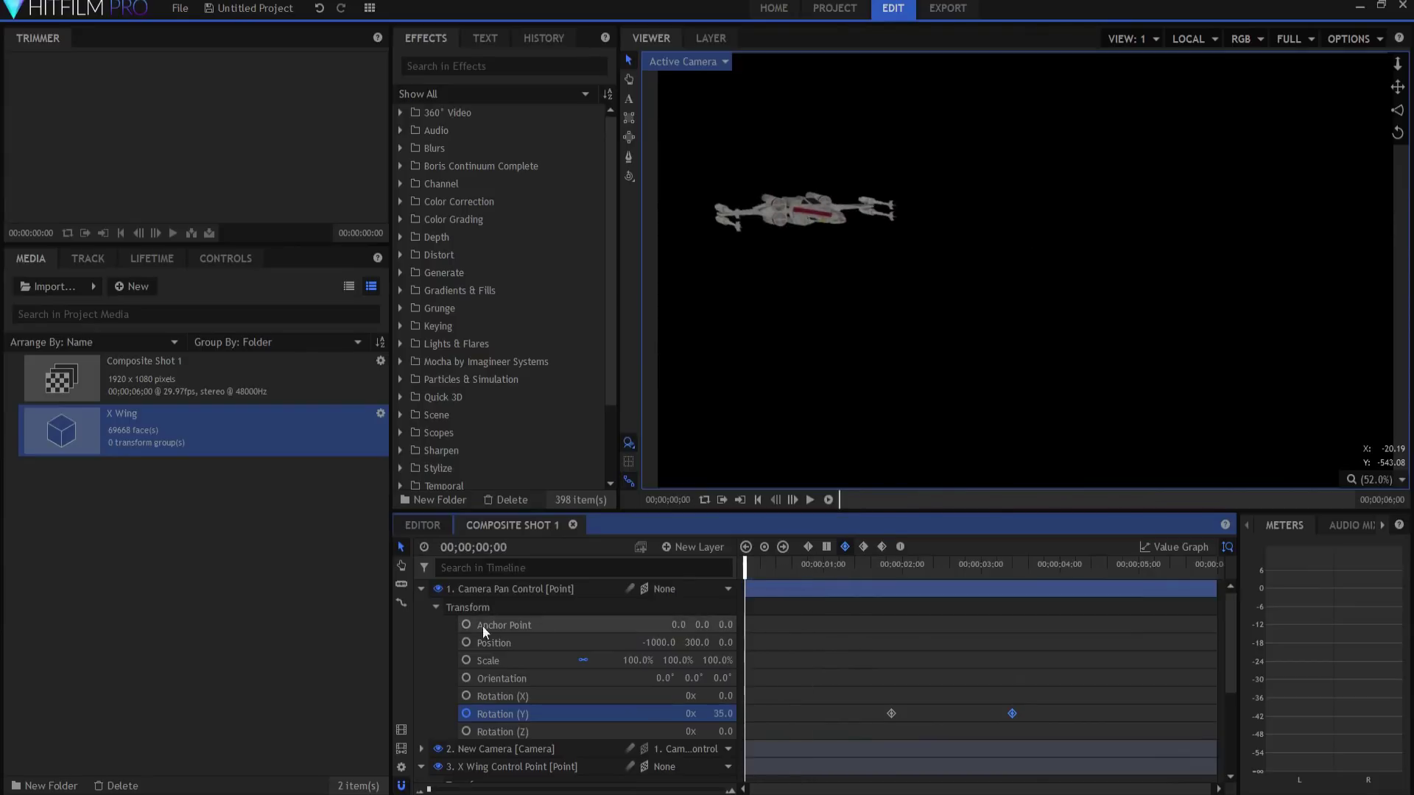
Collapse Camera Pan Control and X Wing Control Point, then play a preview of the fly-by.
{"action": "left_click", "coordinate": [418, 589]}
{"action": "left_click", "coordinate": [418, 626]}
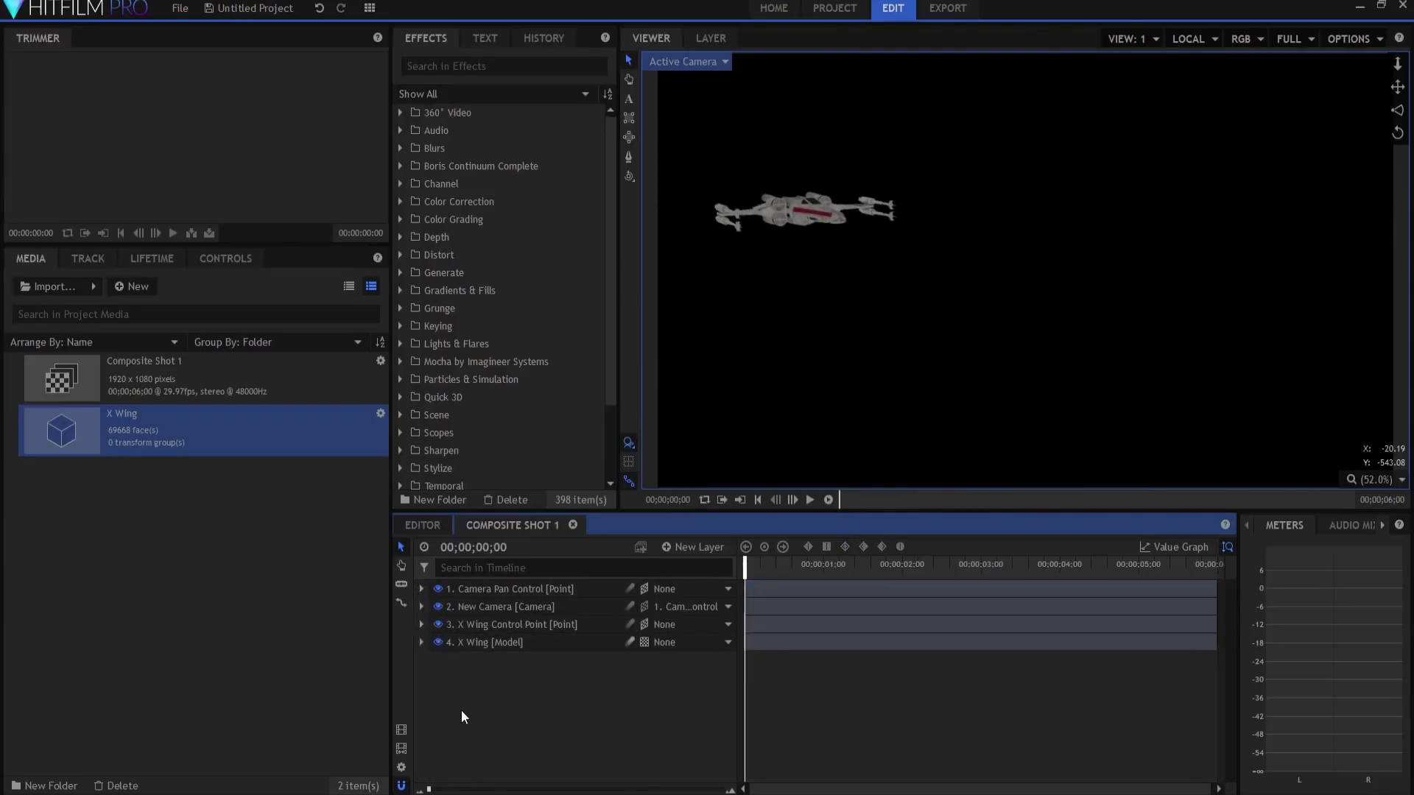
{"action": "left_click", "coordinate": [810, 500]}
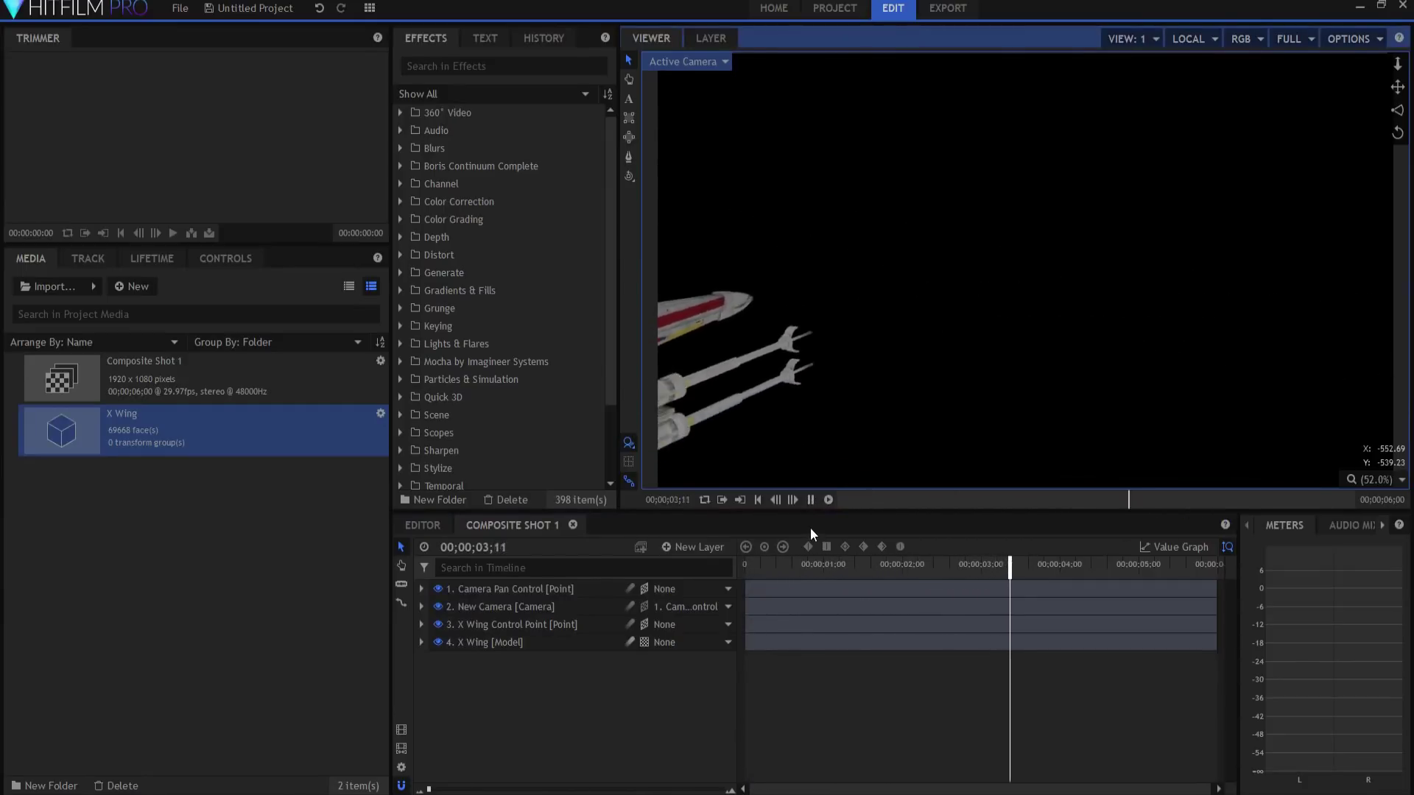
{"action": "left_click", "coordinate": [809, 503]}
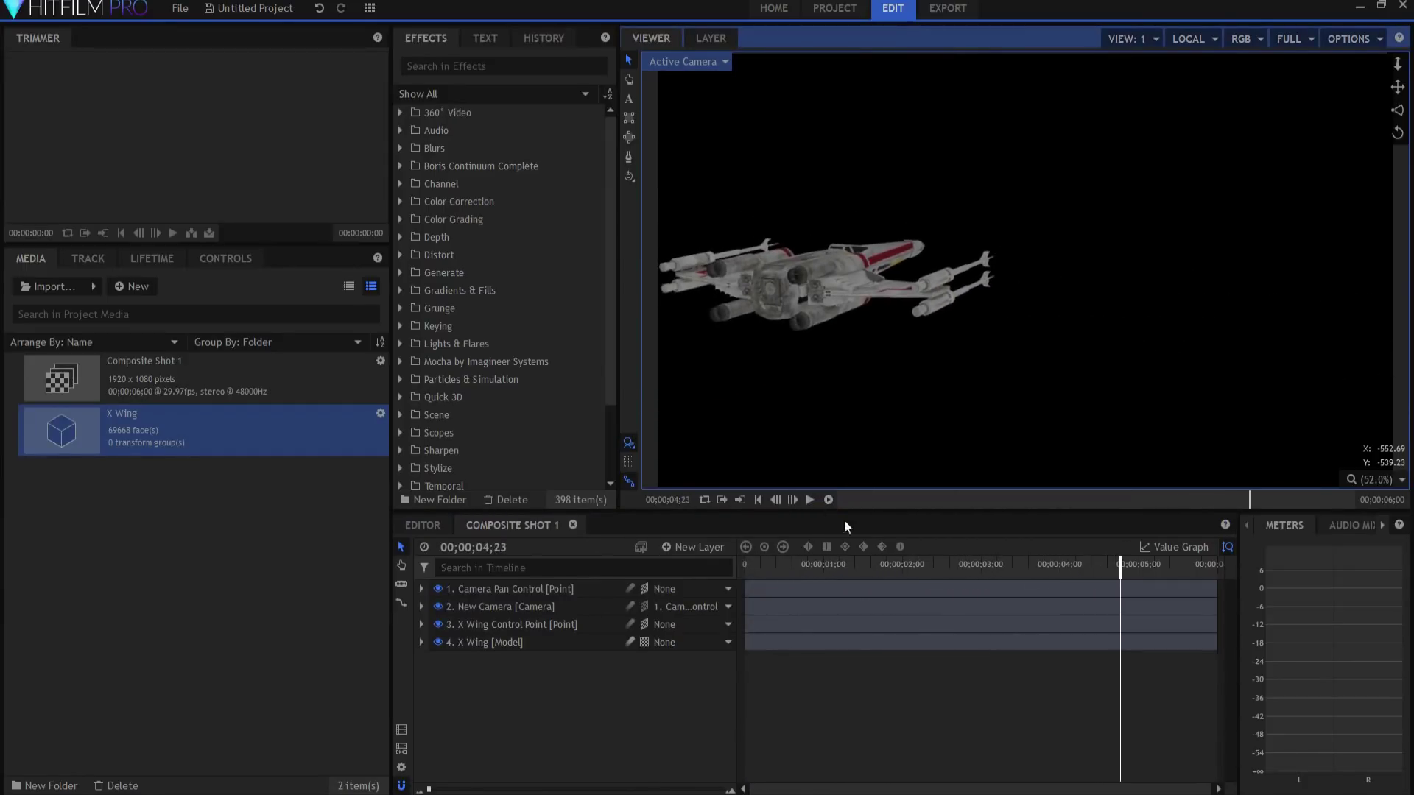
Jump to 4;00, expand X Wing Control Point's transform, and bring up Project Settings.
{"action": "left_click", "coordinate": [1059, 564]}
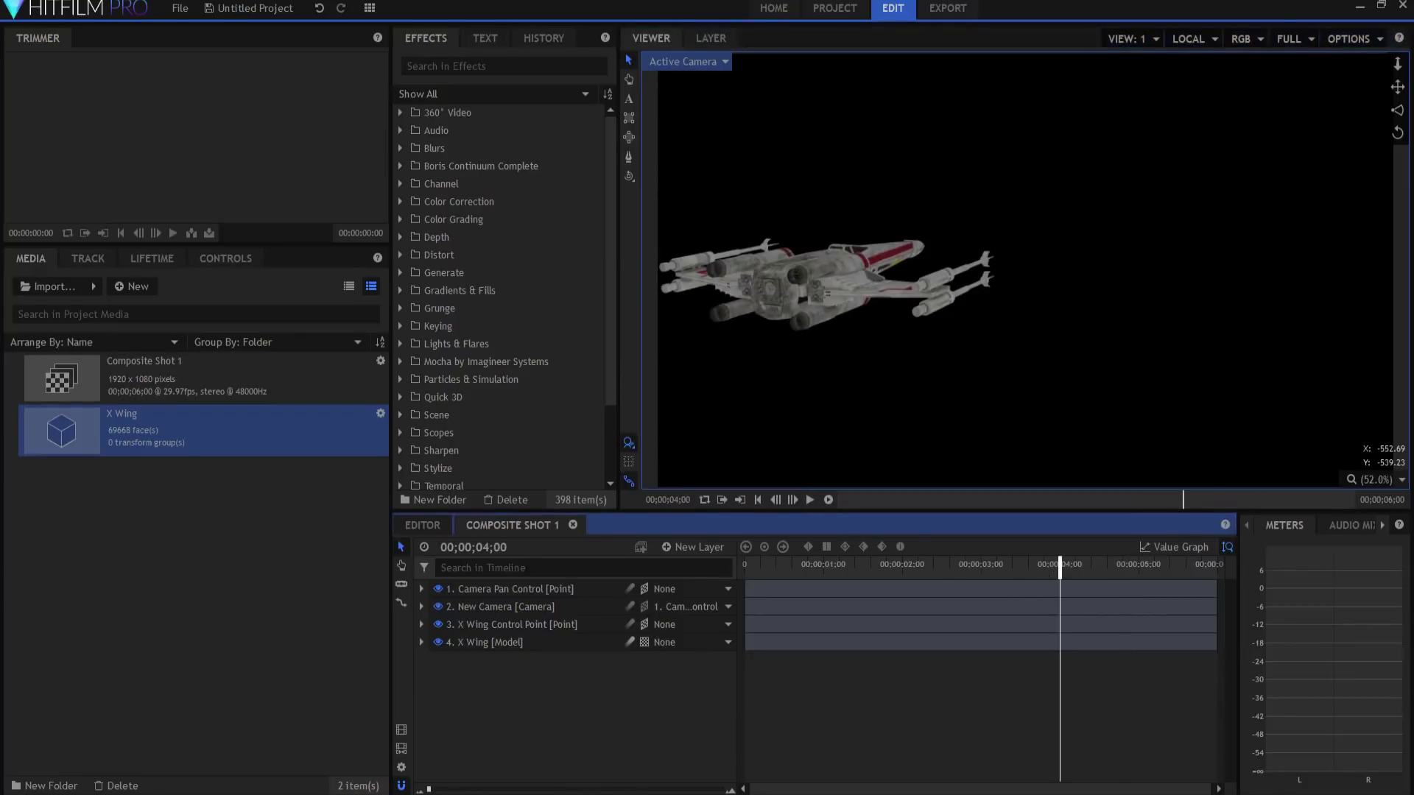
{"action": "left_click", "coordinate": [421, 624]}
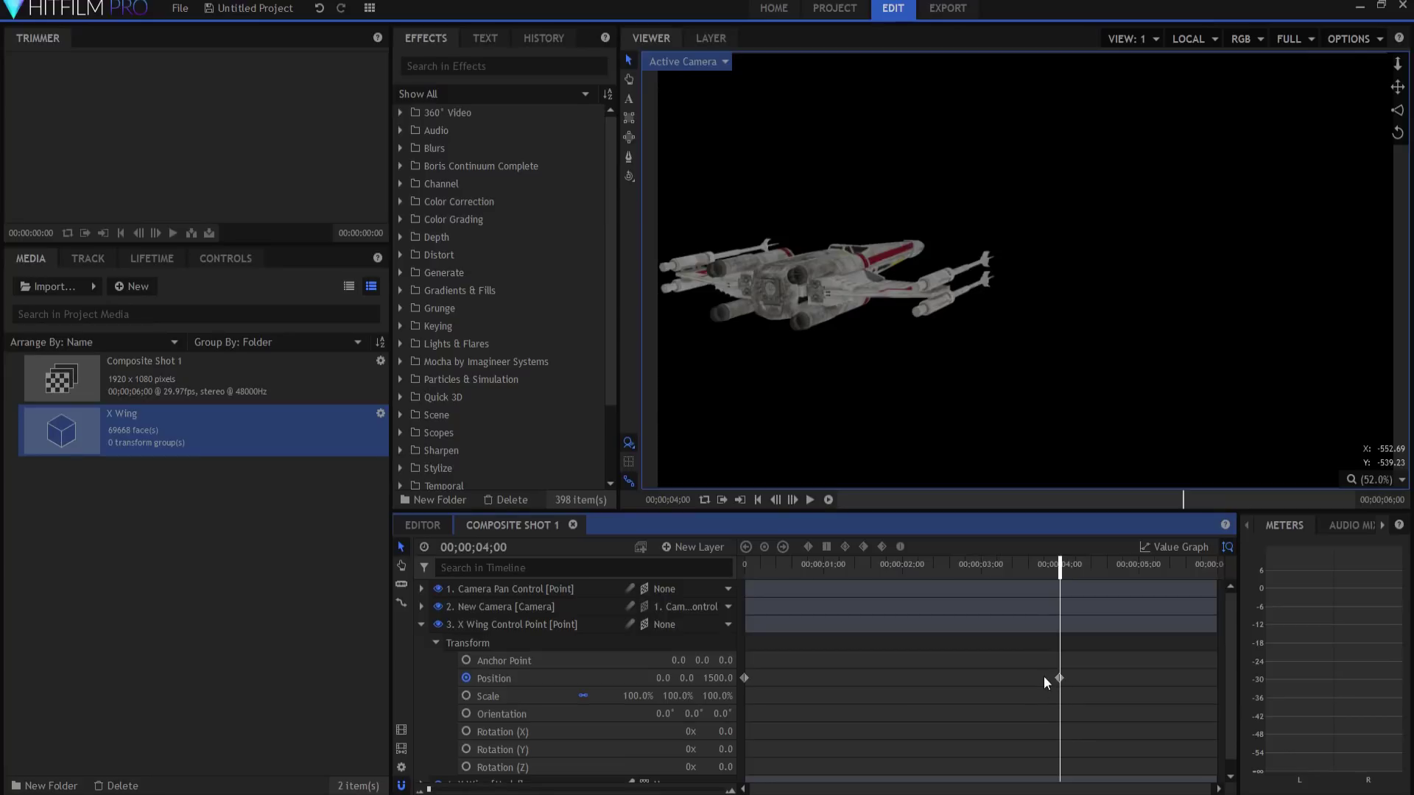
{"action": "left_click", "coordinate": [827, 8]}
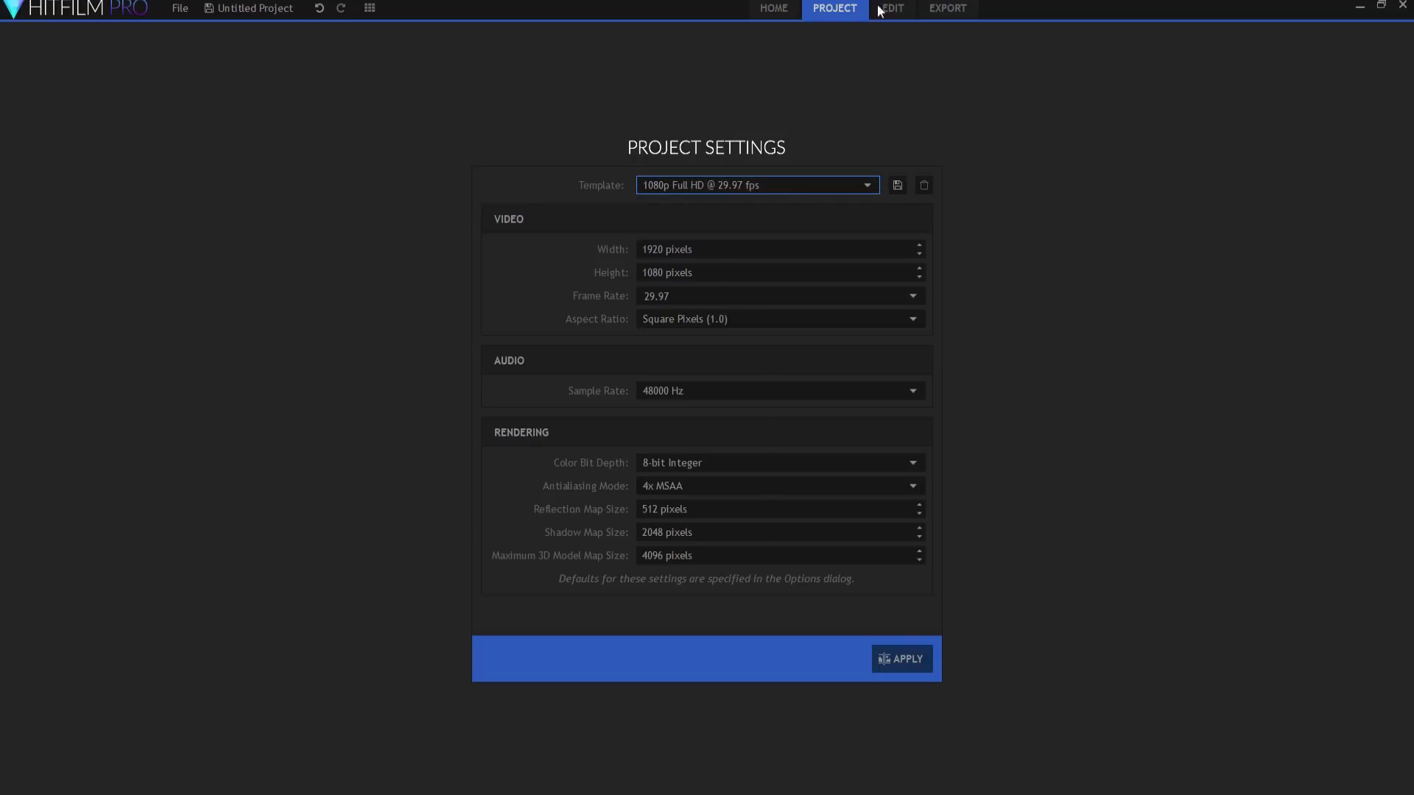
{"action": "left_click", "coordinate": [868, 184]}
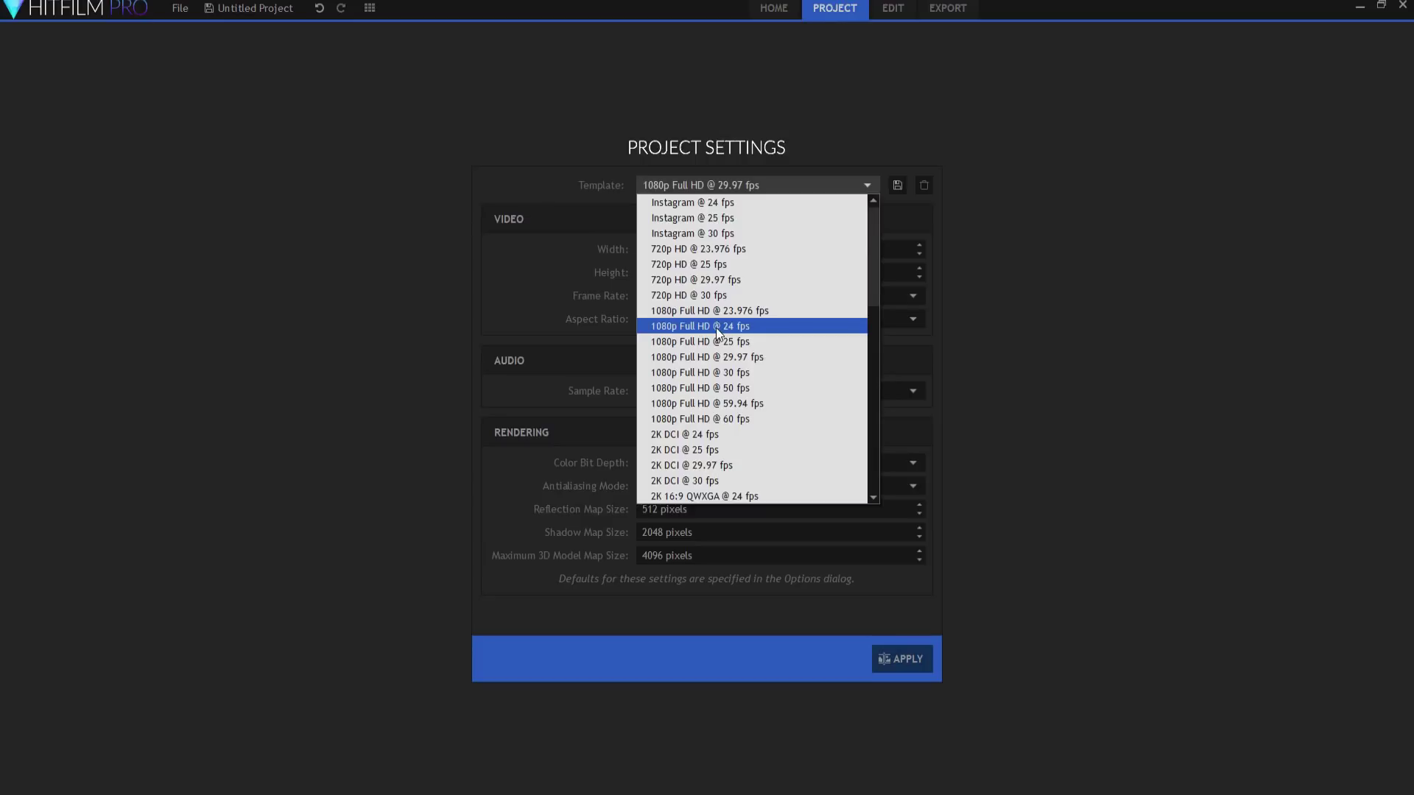
{"action": "left_click", "coordinate": [1119, 337]}
{"action": "left_click", "coordinate": [892, 9]}
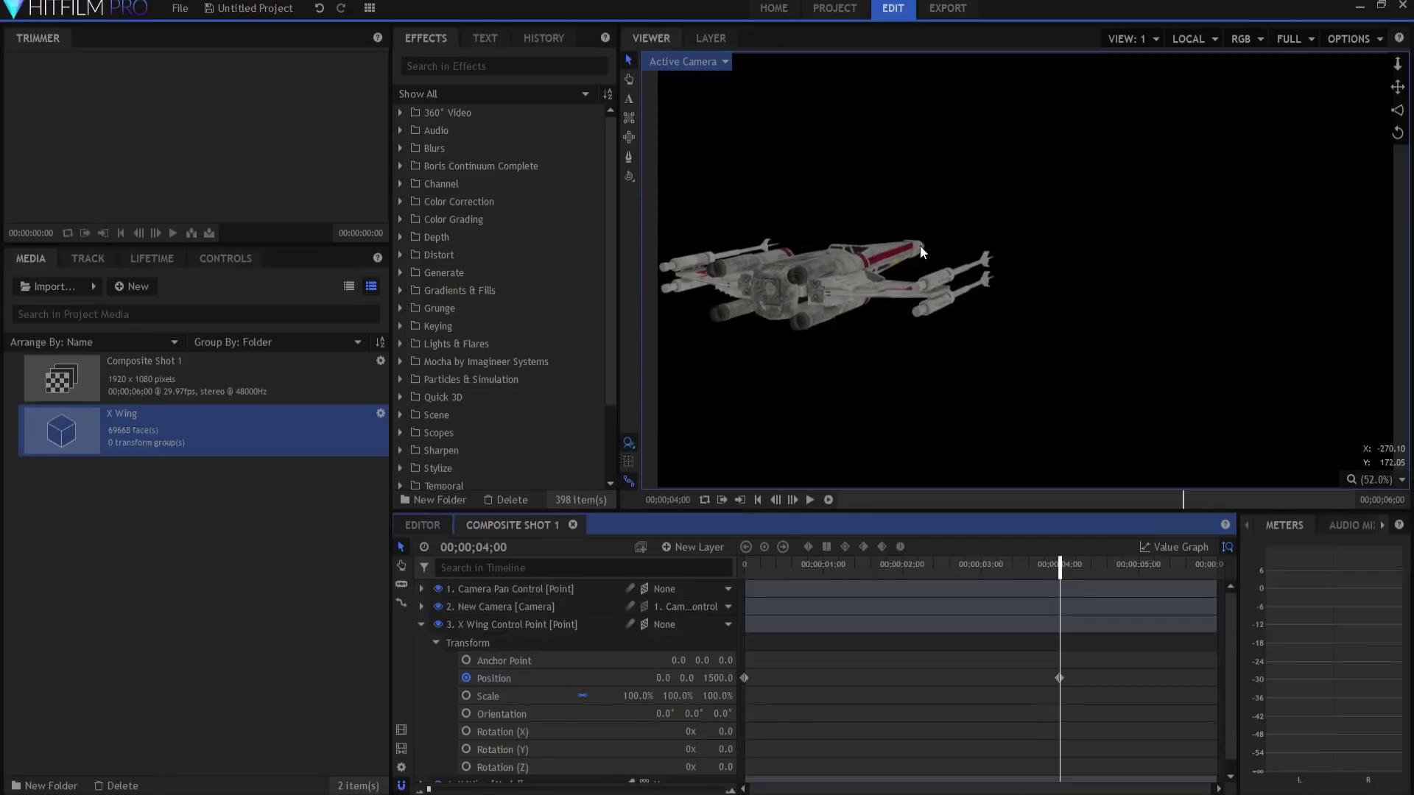
Move the current time to 00;00;04;10.
{"action": "left_click", "coordinate": [512, 547]}
{"action": "type", "text": "10"}
{"action": "key", "text": "Return"}
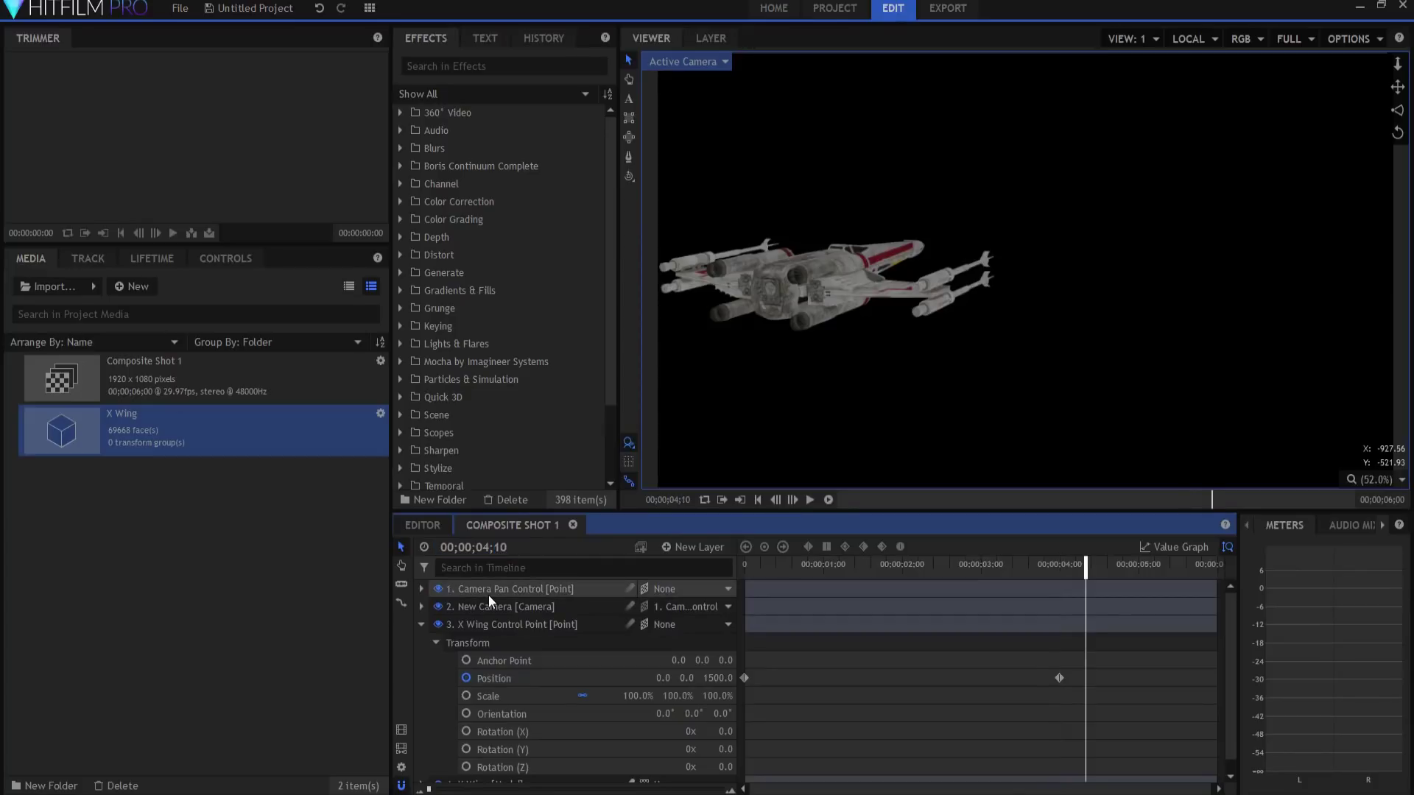
Key X Wing Control Point Position Z to 111500, then collapse it and expand Camera Pan Control.
{"action": "left_click", "coordinate": [718, 678]}
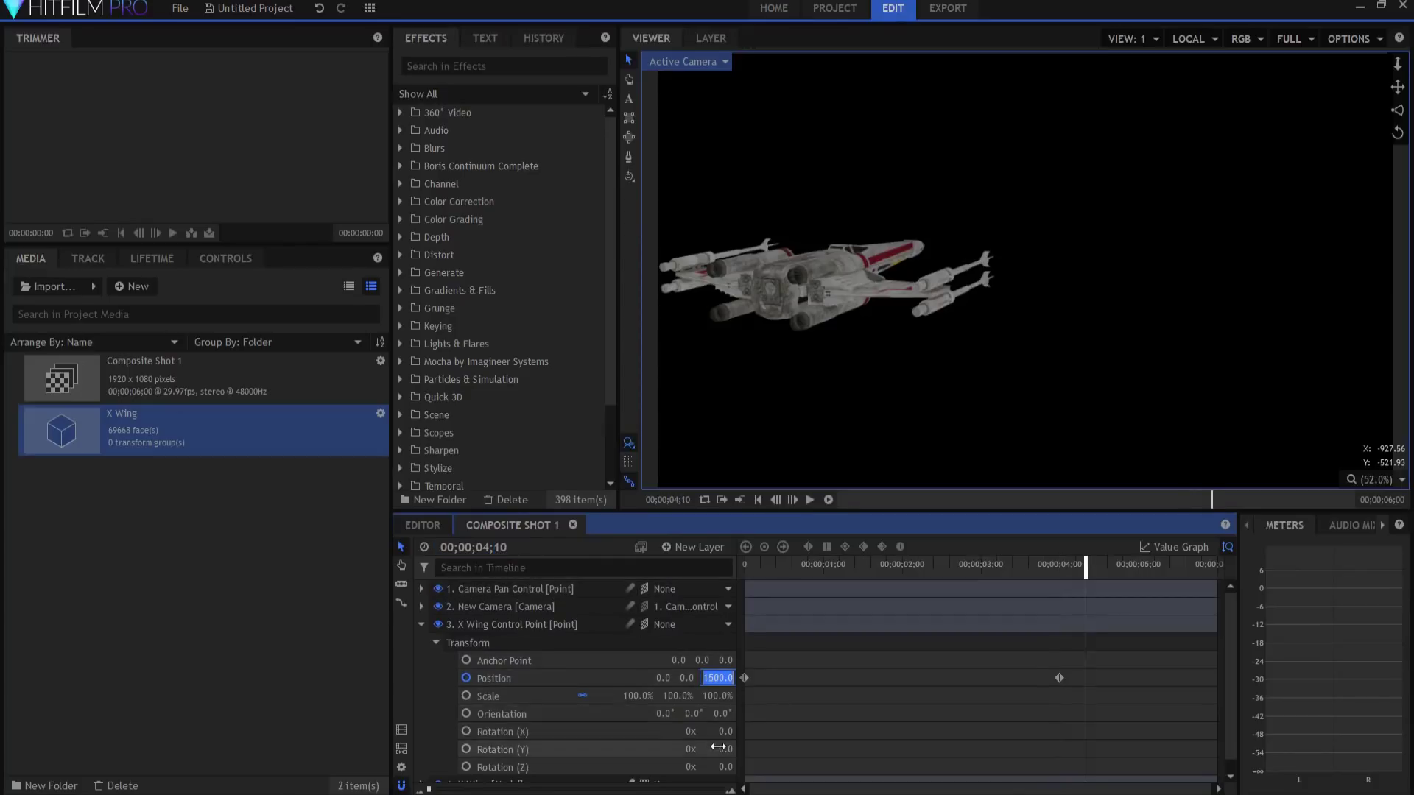
{"action": "key", "text": "Home"}
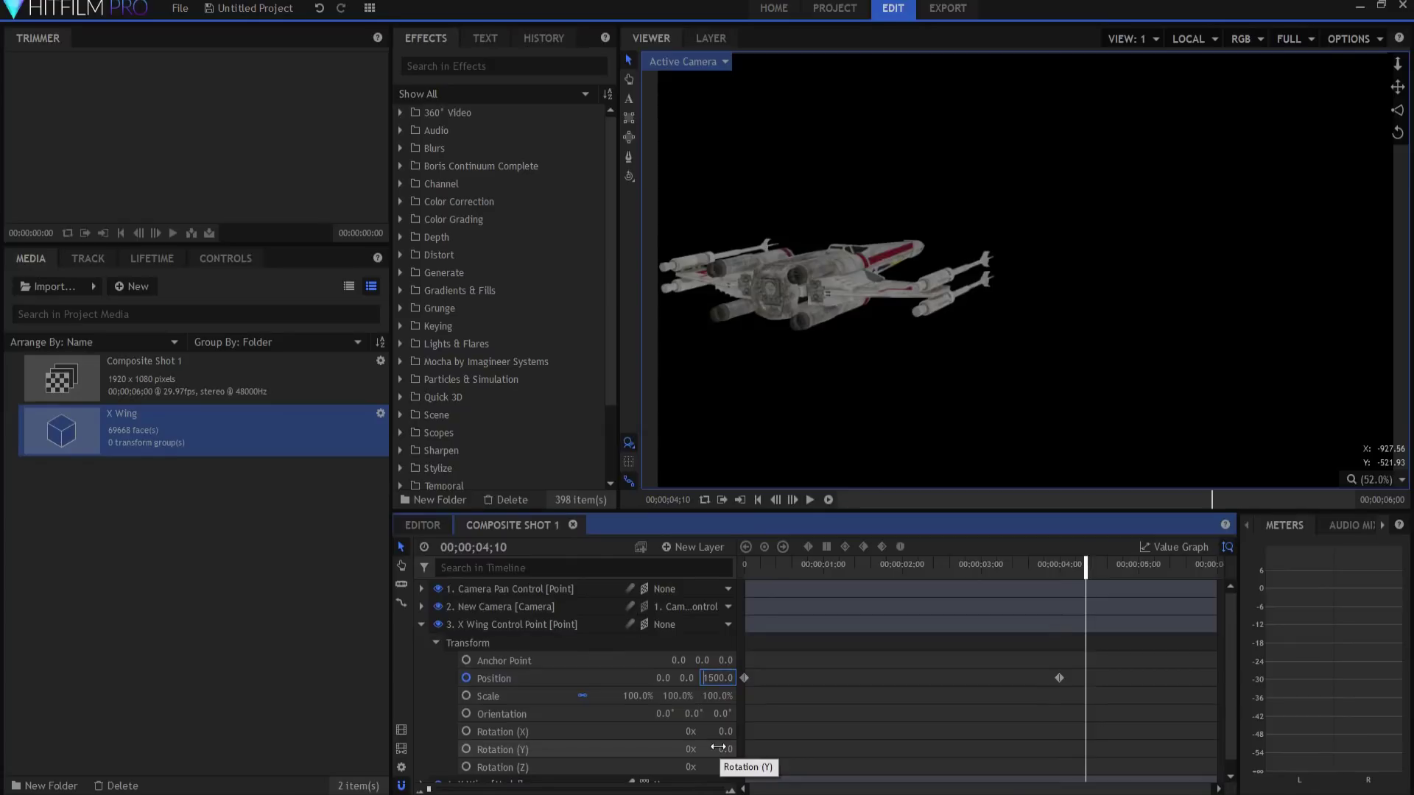
{"action": "type", "text": "11"}
{"action": "key", "text": "Return"}
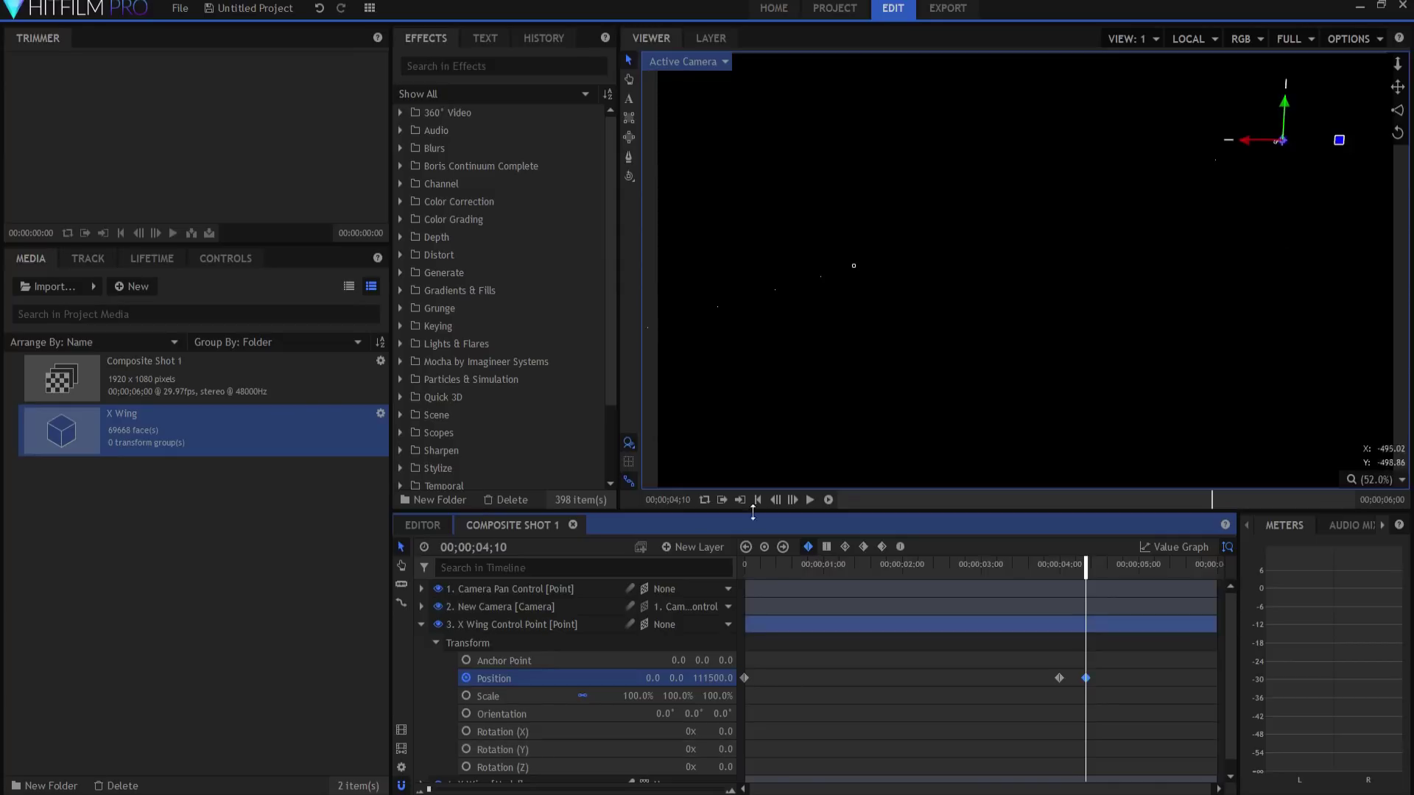
{"action": "left_click", "coordinate": [419, 623]}
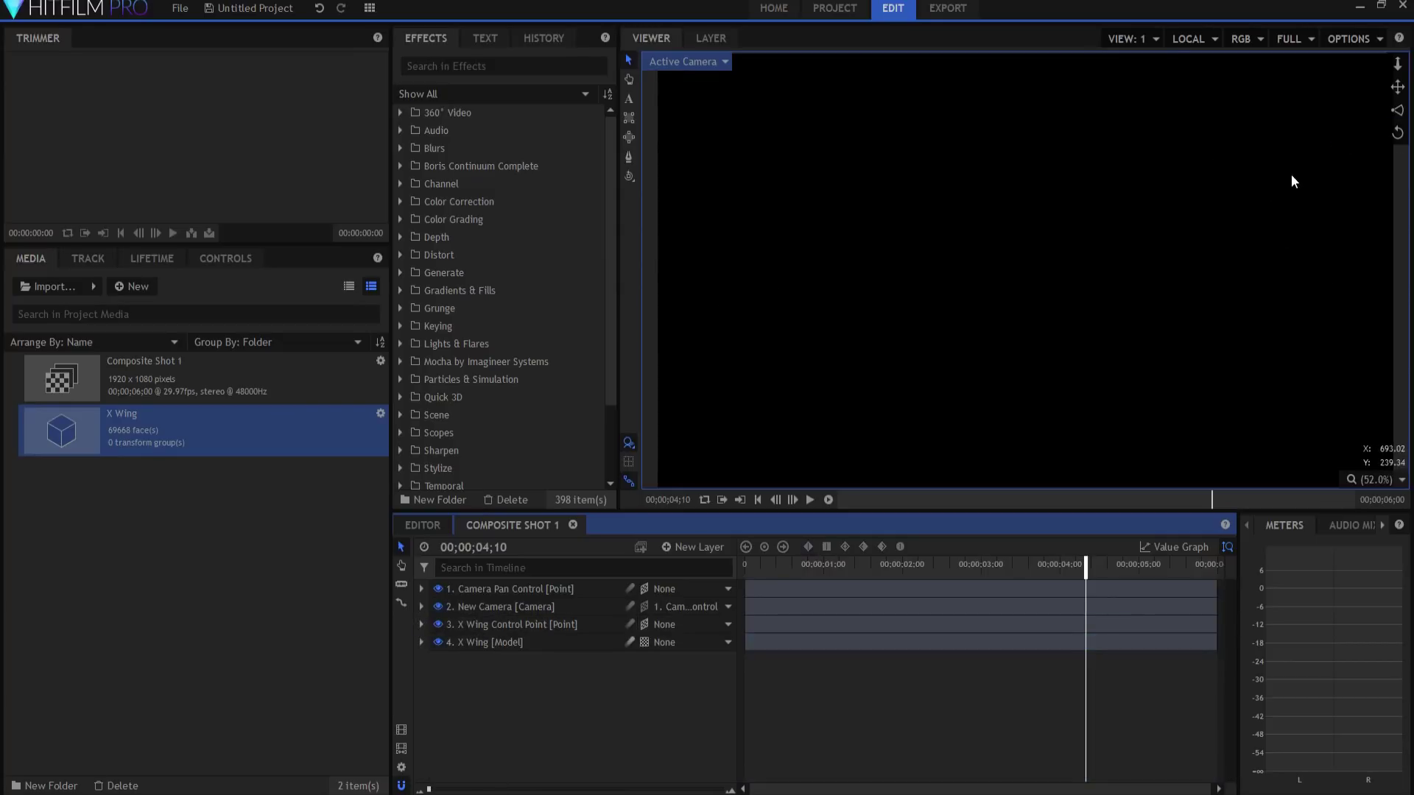
{"action": "left_click", "coordinate": [421, 589]}
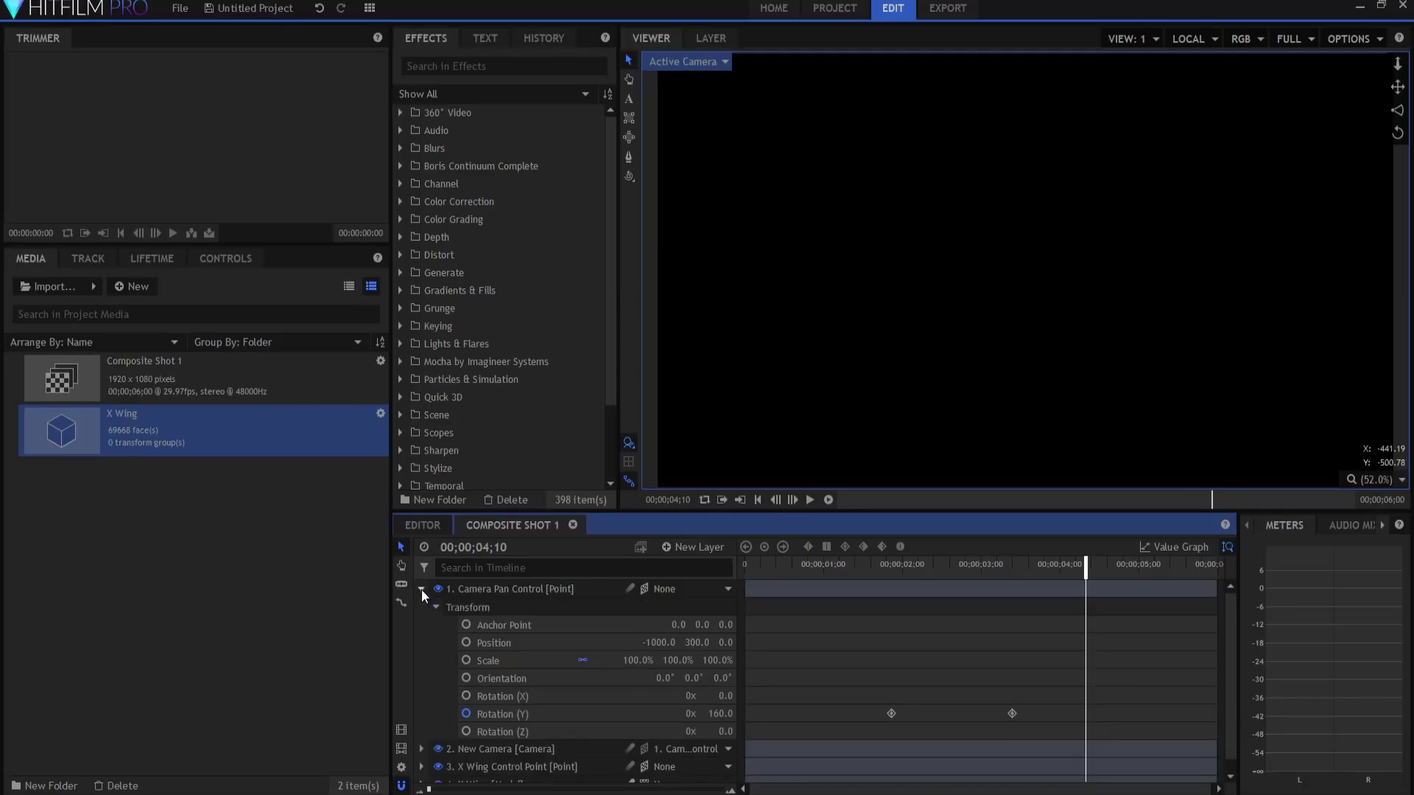
{"action": "left_click", "coordinate": [421, 589]}
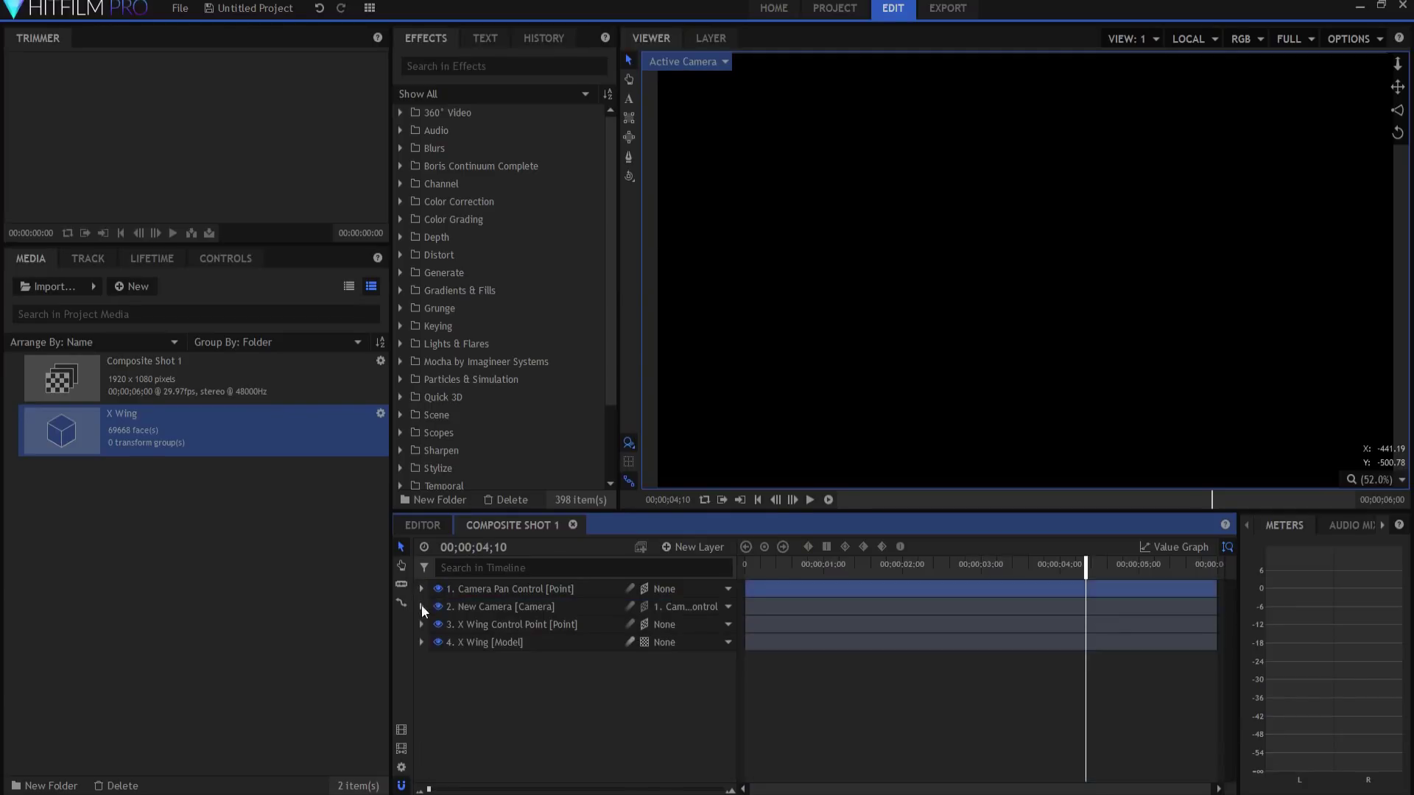
{"action": "left_click", "coordinate": [421, 606]}
{"action": "left_click", "coordinate": [421, 606]}
{"action": "left_click", "coordinate": [421, 624]}
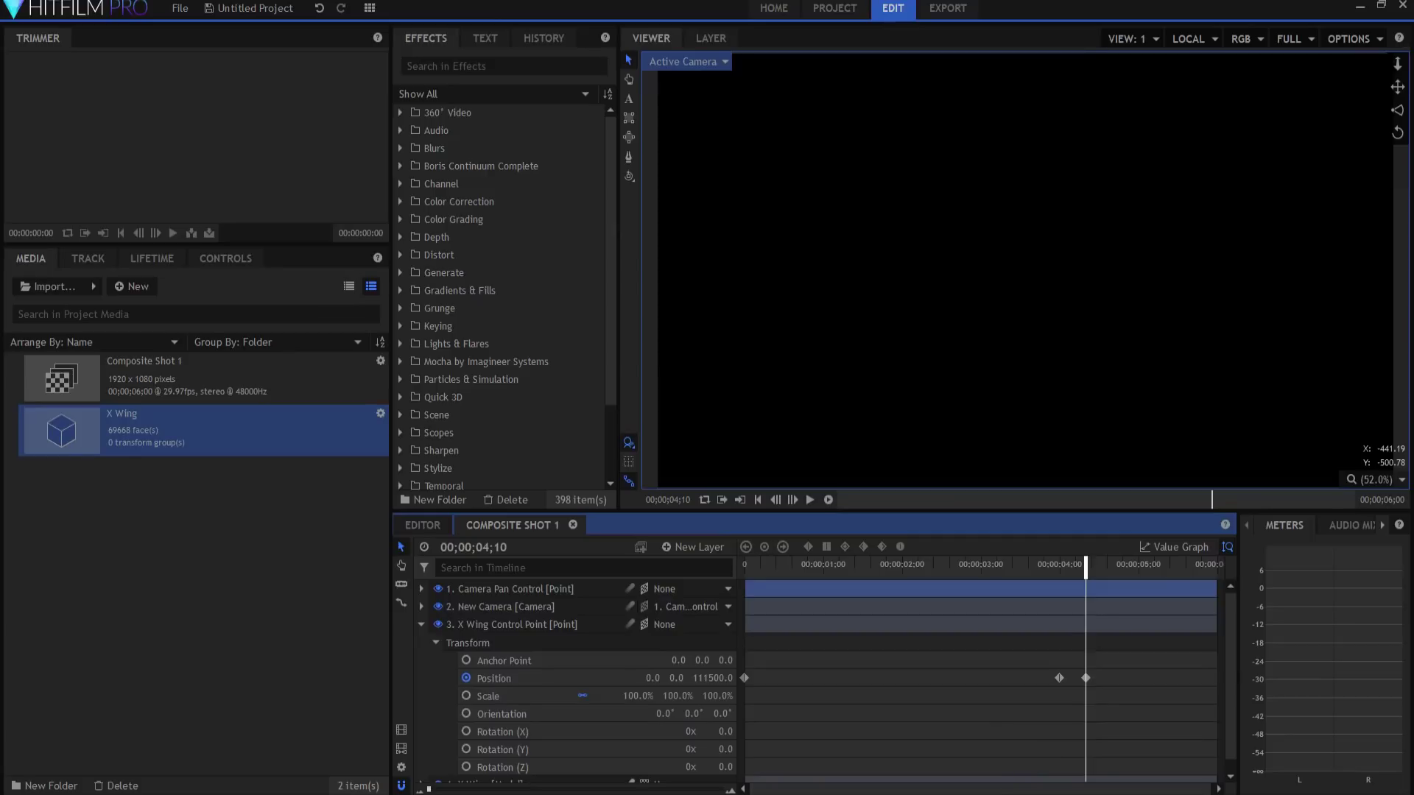
{"action": "key", "text": "Left"}
{"action": "key", "text": "Left"}
{"action": "key", "text": "Left"}
{"action": "key", "text": "Left"}
{"action": "key", "text": "Left"}
{"action": "key", "text": "Left"}
{"action": "key", "text": "Left"}
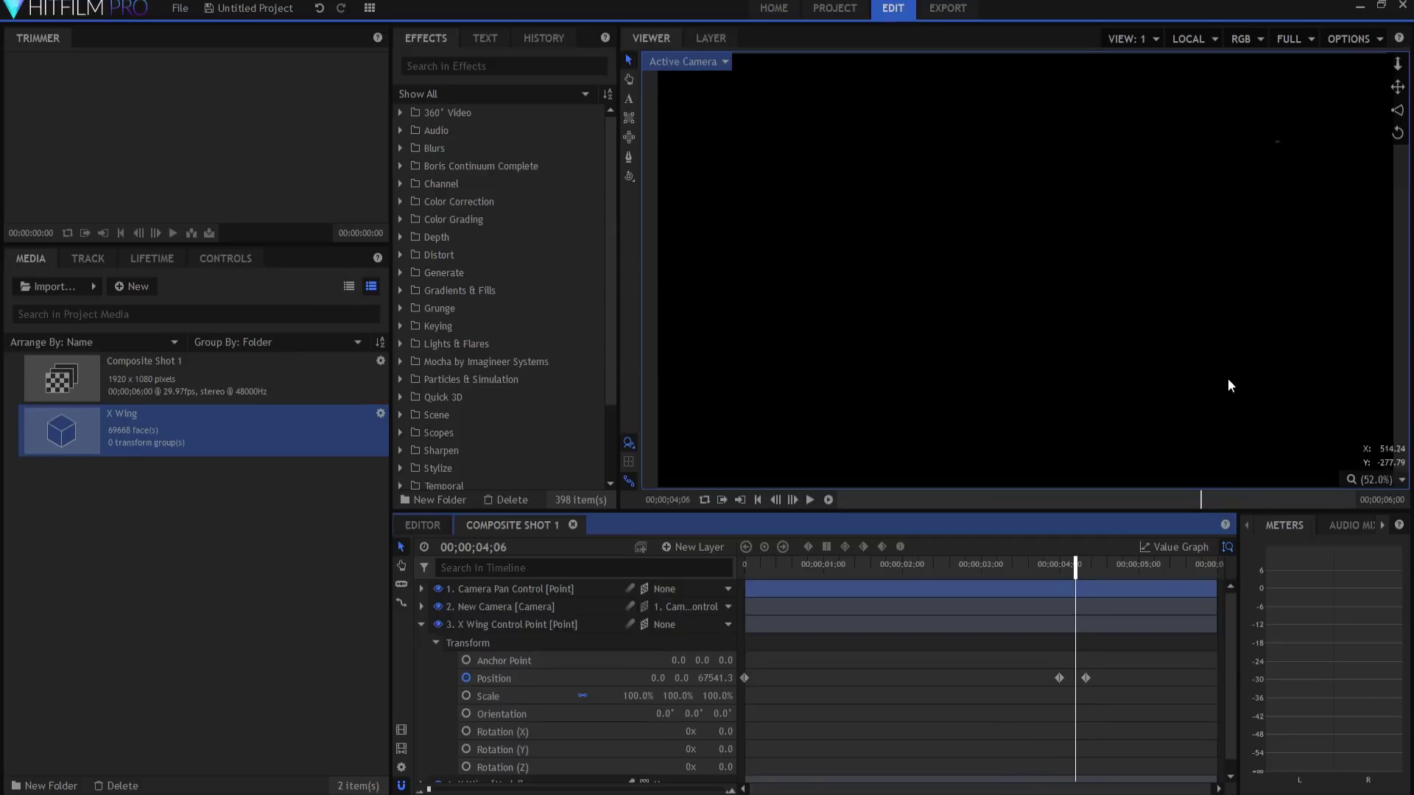
{"action": "key", "text": "Left"}
{"action": "key", "text": "Left"}
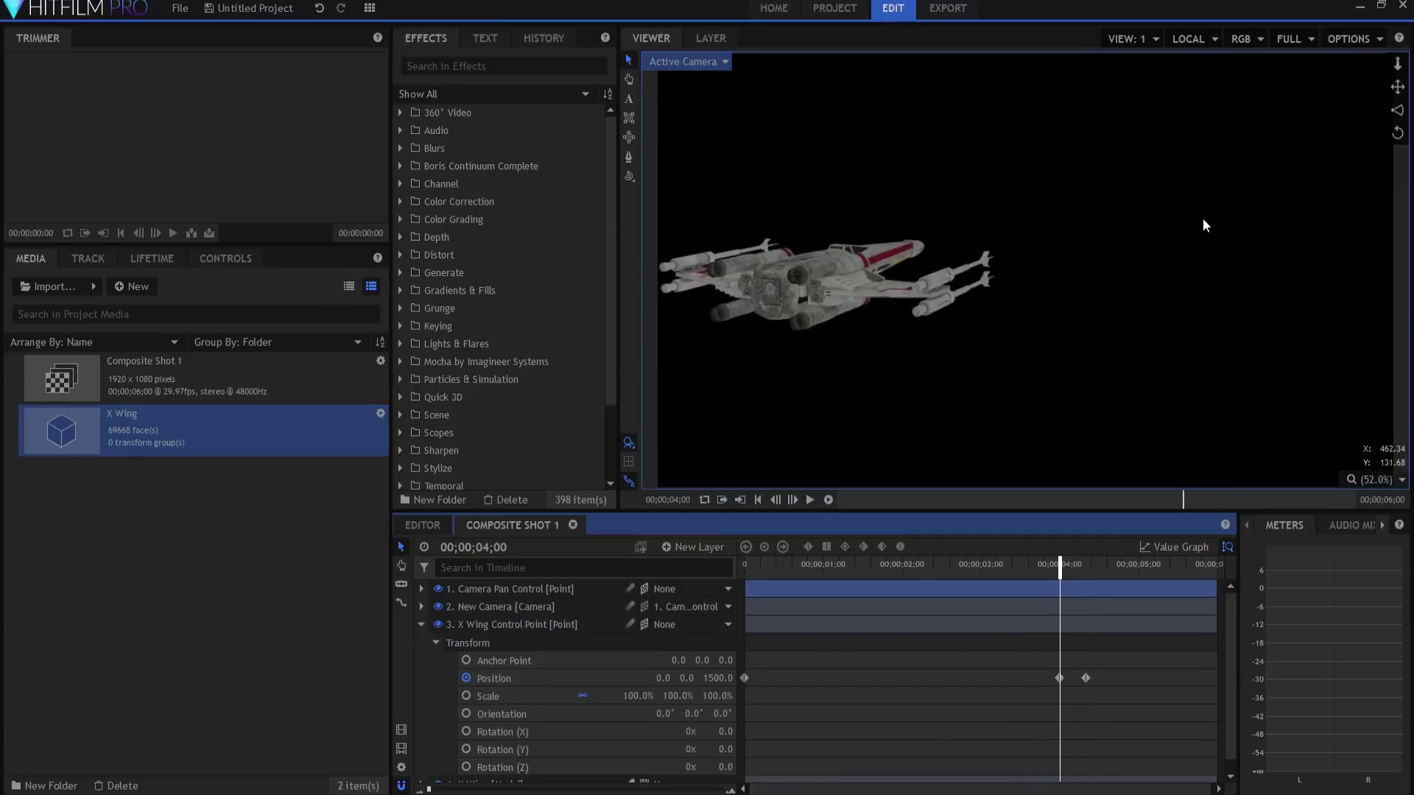
{"action": "key", "text": "Right"}
{"action": "key", "text": "Right"}
{"action": "key", "text": "Right"}
{"action": "key", "text": "Right"}
{"action": "key", "text": "Right"}
{"action": "key", "text": "Right"}
{"action": "key", "text": "Right"}
{"action": "key", "text": "Right"}
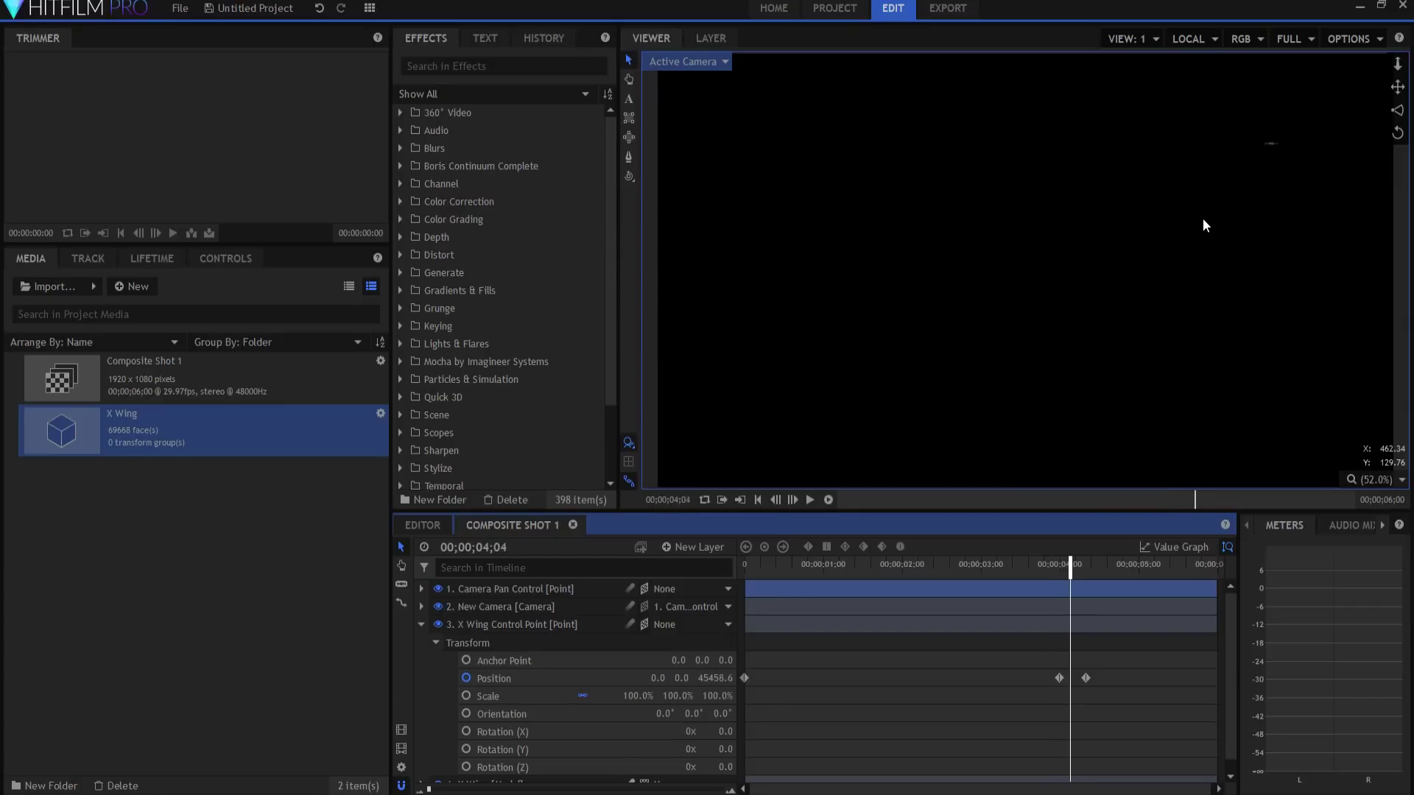
{"action": "key", "text": "Right"}
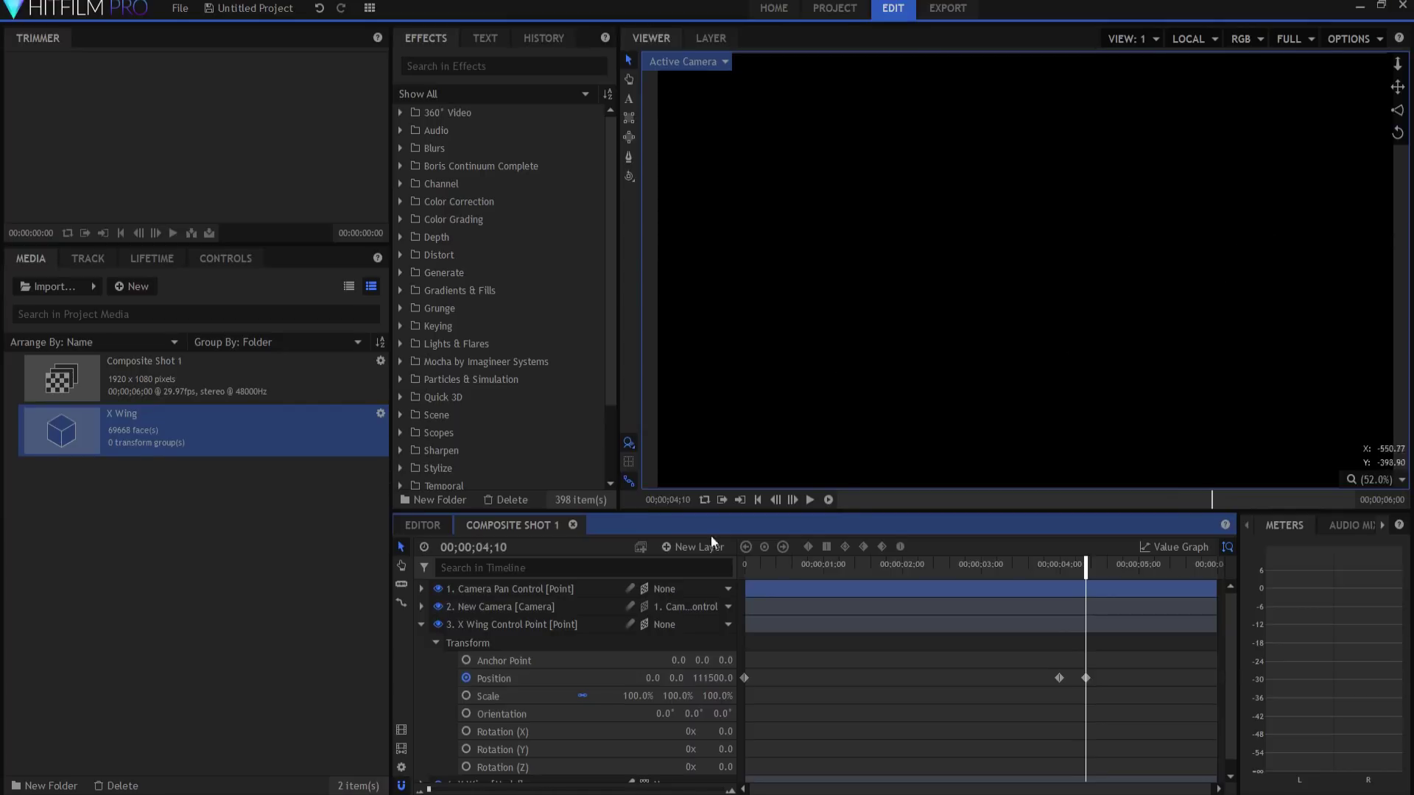
{"action": "left_click", "coordinate": [421, 623]}
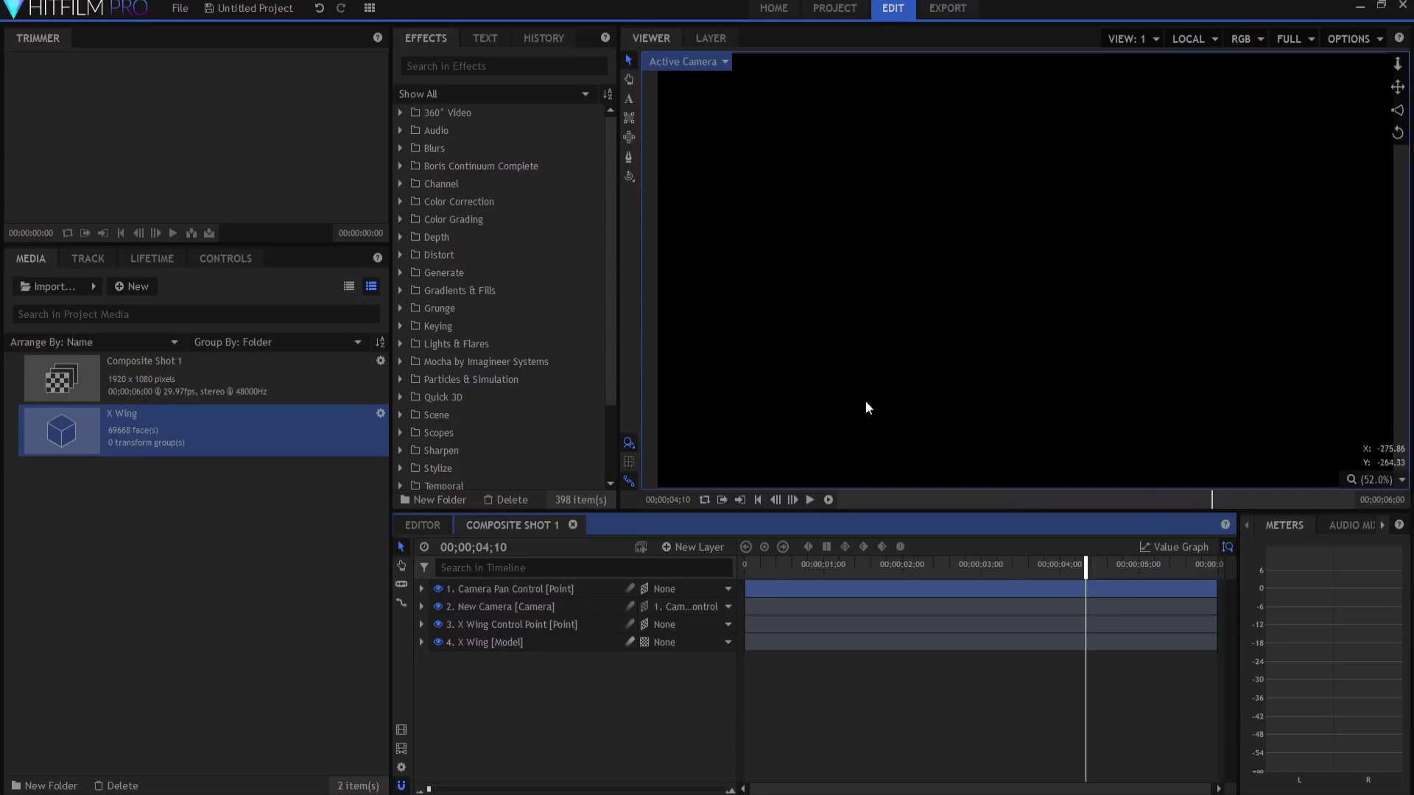
{"action": "right_click", "coordinate": [492, 605]}
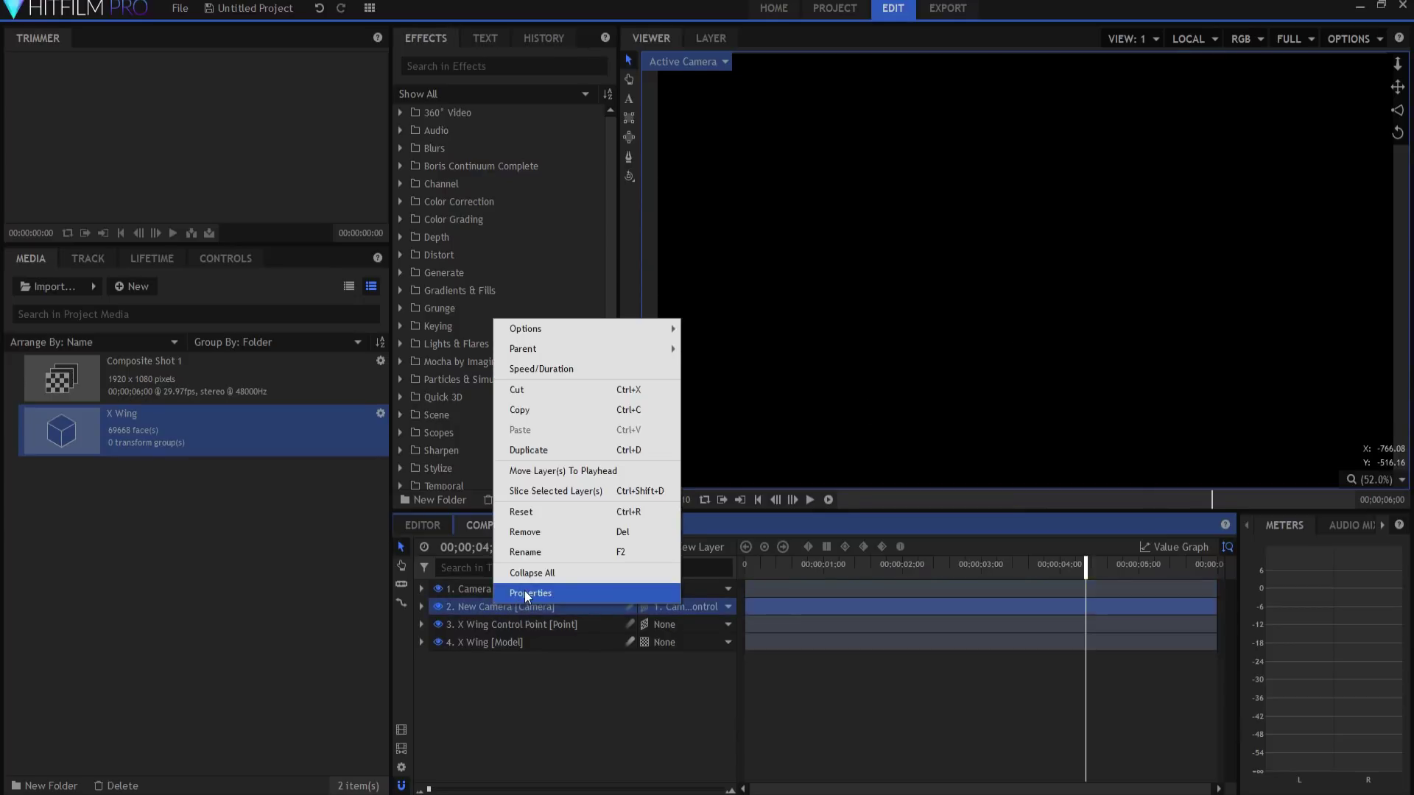
Confirm New Camera's far clip distance of 100000, then frame-step through the 4;10 jump.
{"action": "left_click", "coordinate": [524, 591]}
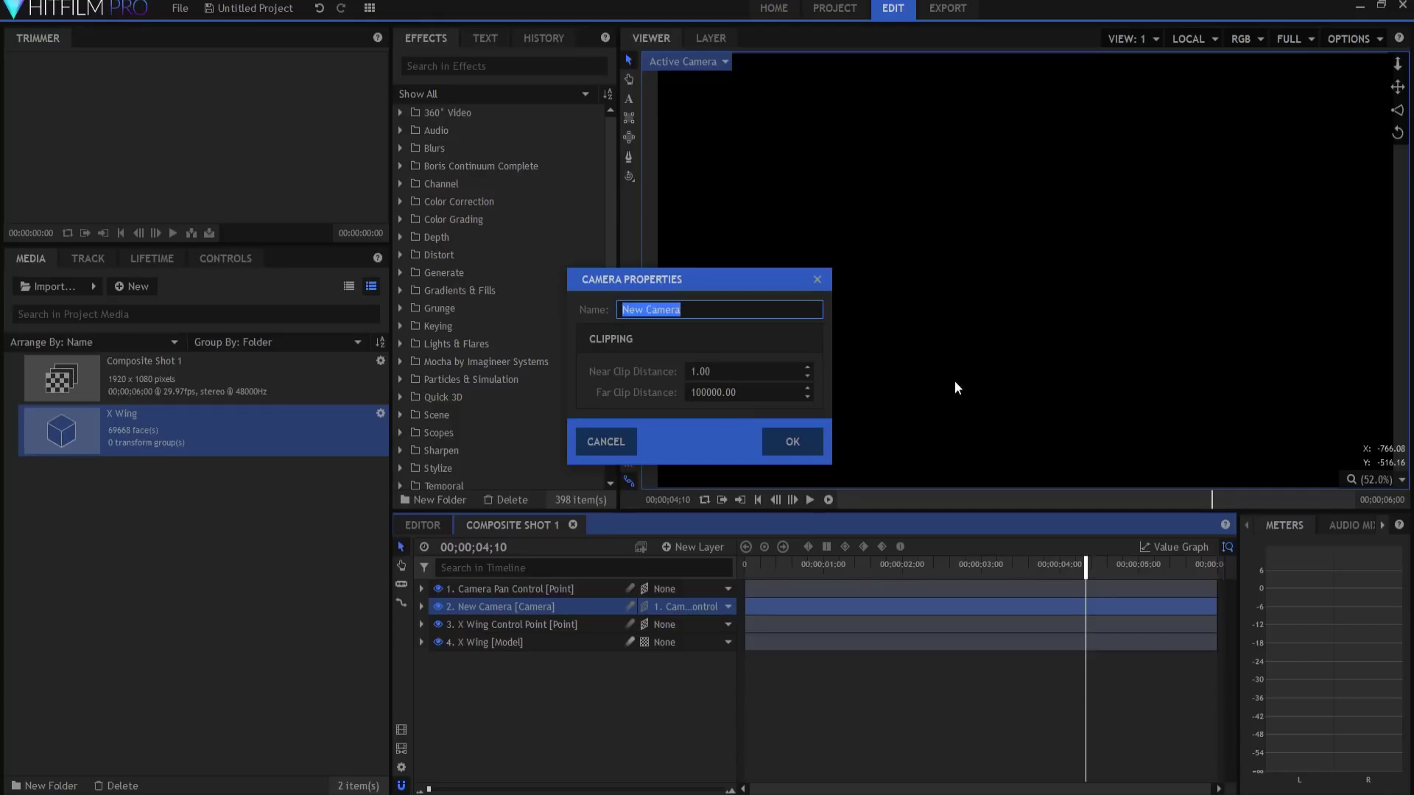
{"action": "left_click", "coordinate": [806, 442]}
{"action": "key", "text": "Left"}
{"action": "key", "text": "Left"}
{"action": "key", "text": "Left"}
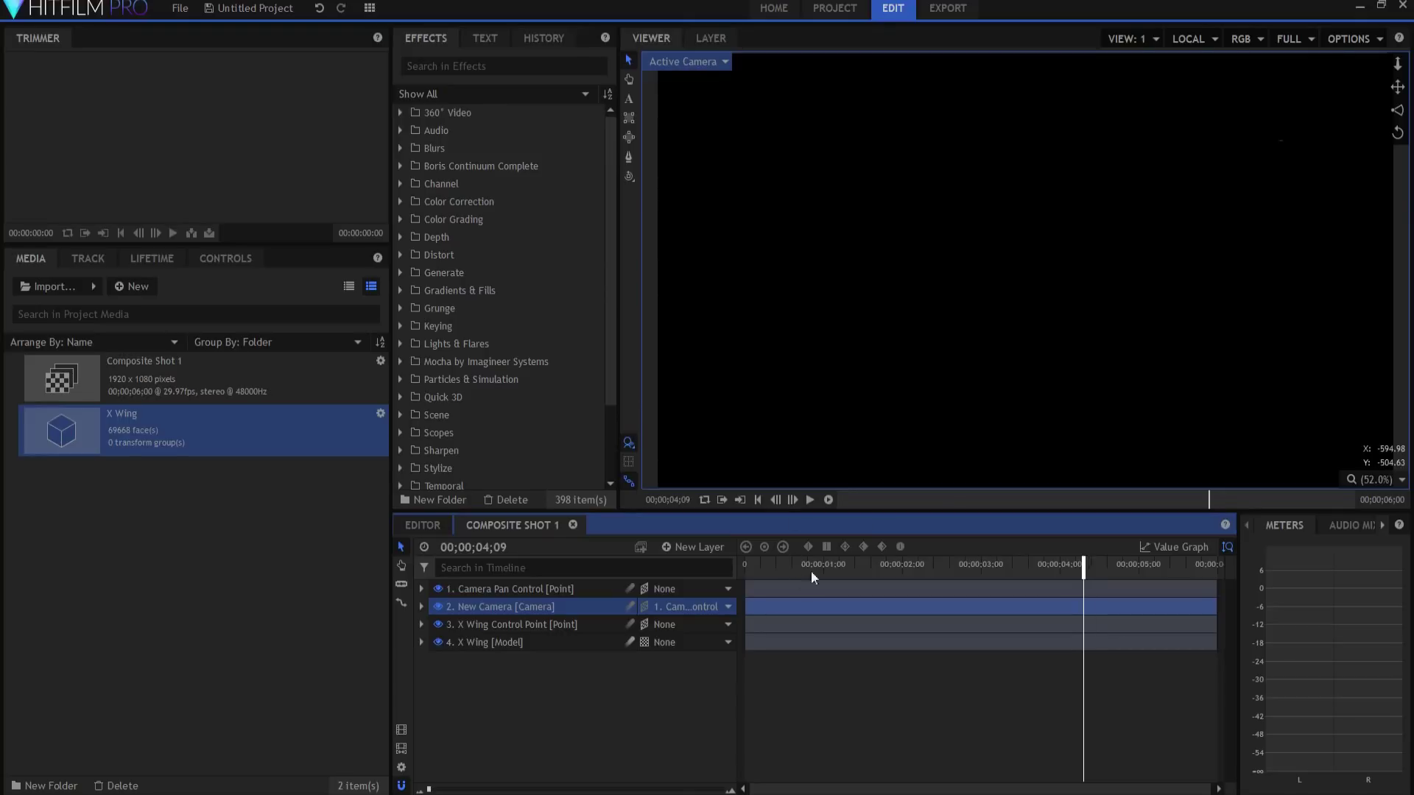
{"action": "key", "text": "Left"}
{"action": "key", "text": "Left"}
{"action": "key", "text": "Left"}
{"action": "key", "text": "Left"}
{"action": "key", "text": "Left"}
{"action": "key", "text": "Left"}
{"action": "key", "text": "Left"}
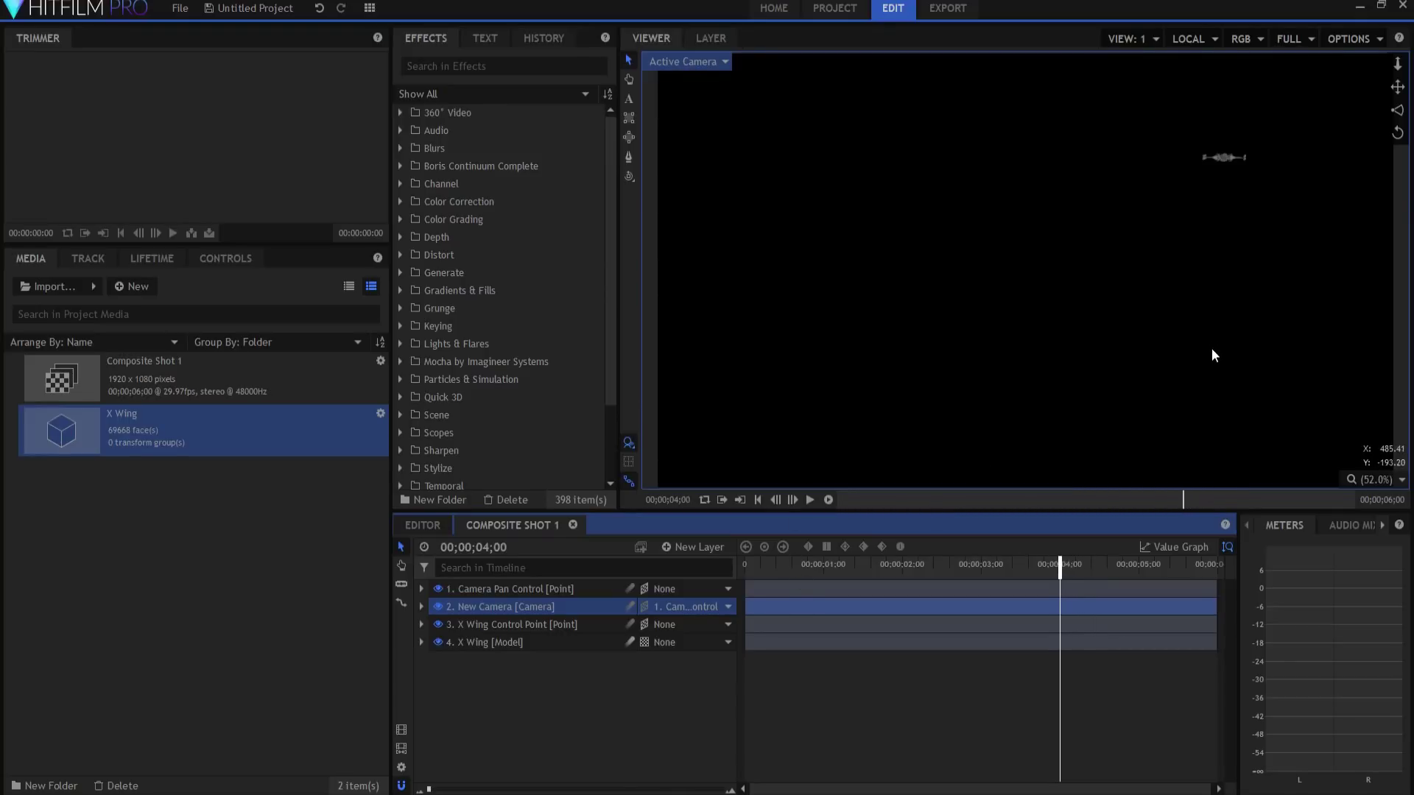
{"action": "key", "text": "Right"}
{"action": "key", "text": "Right"}
{"action": "key", "text": "Right"}
{"action": "key", "text": "Right"}
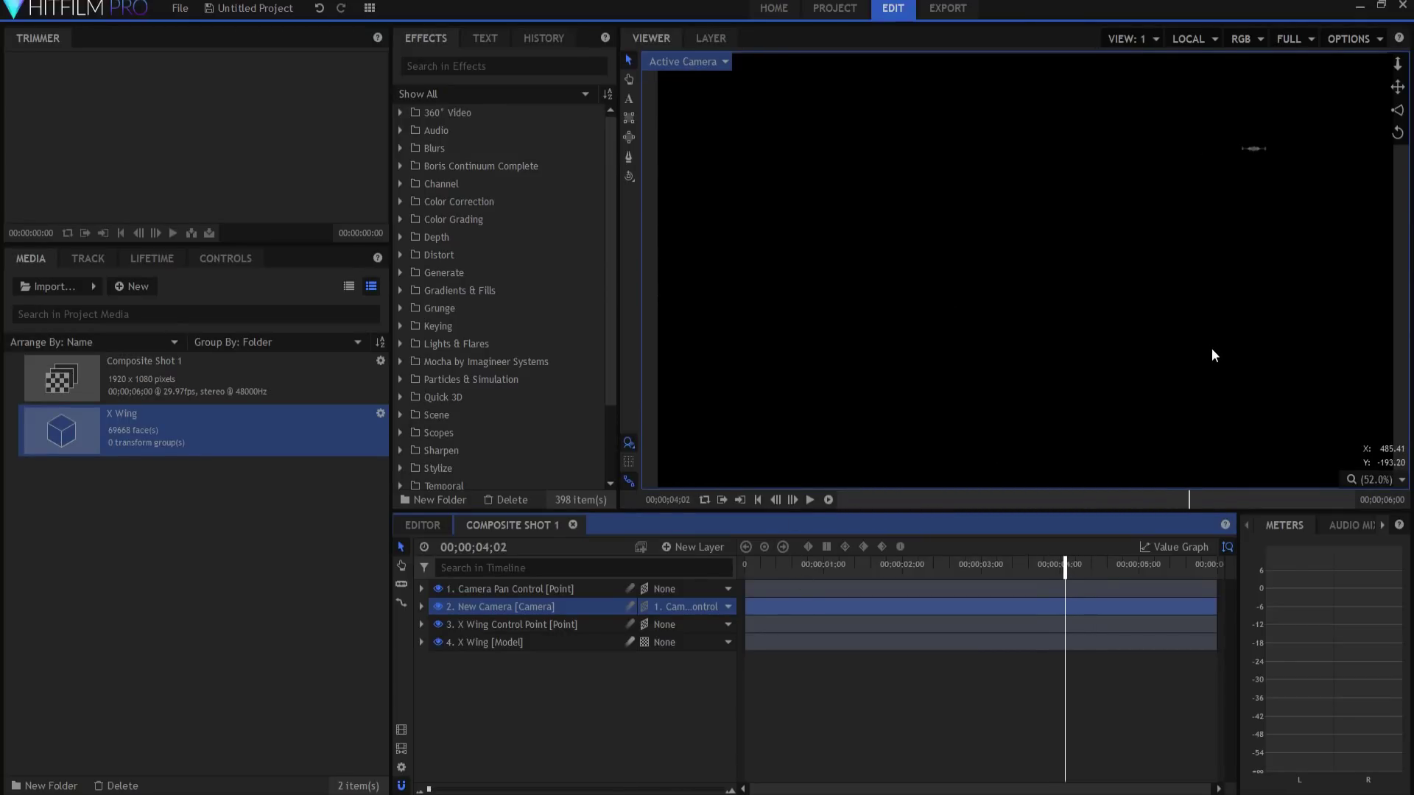
{"action": "key", "text": "Right"}
{"action": "key", "text": "Right"}
{"action": "key", "text": "Right"}
{"action": "key", "text": "Right"}
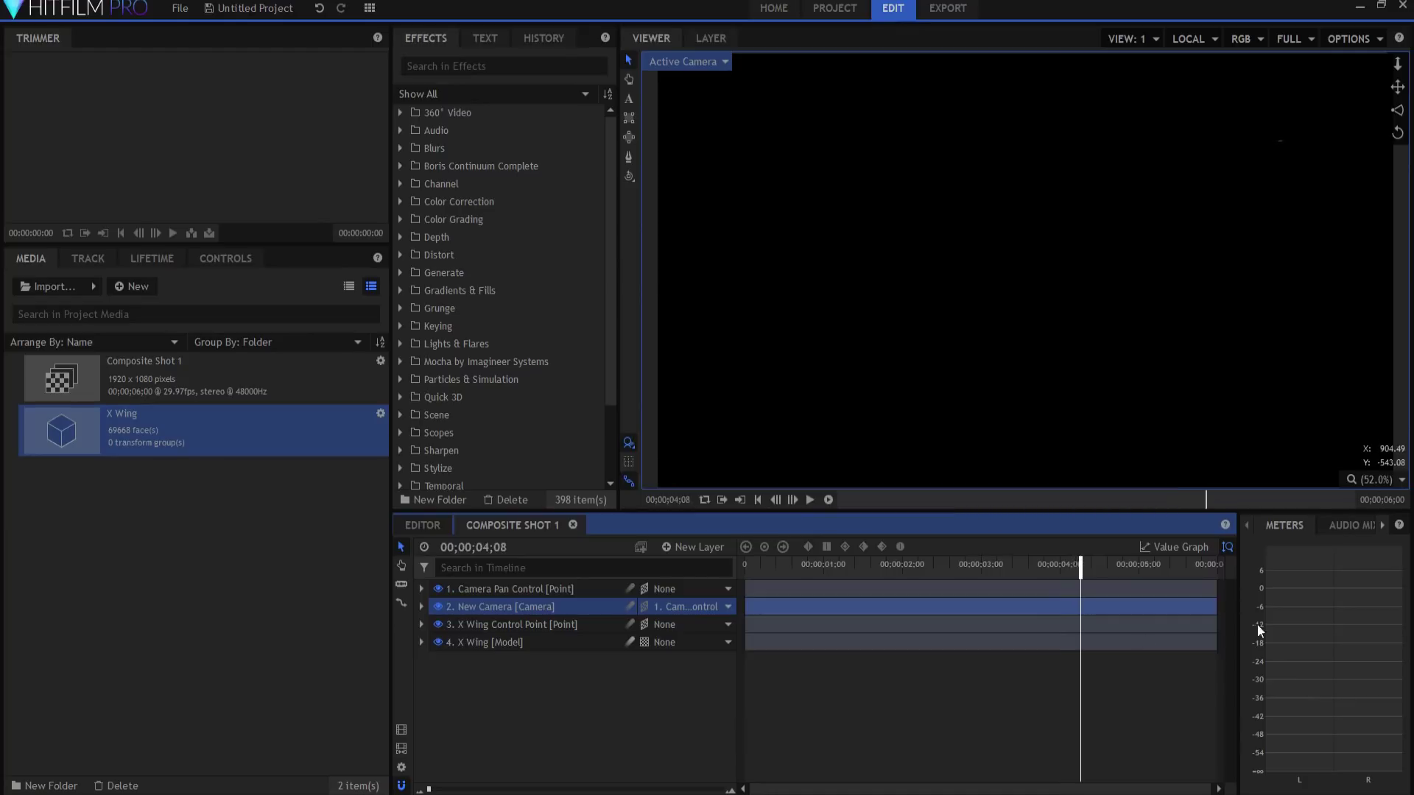
{"action": "key", "text": "Right"}
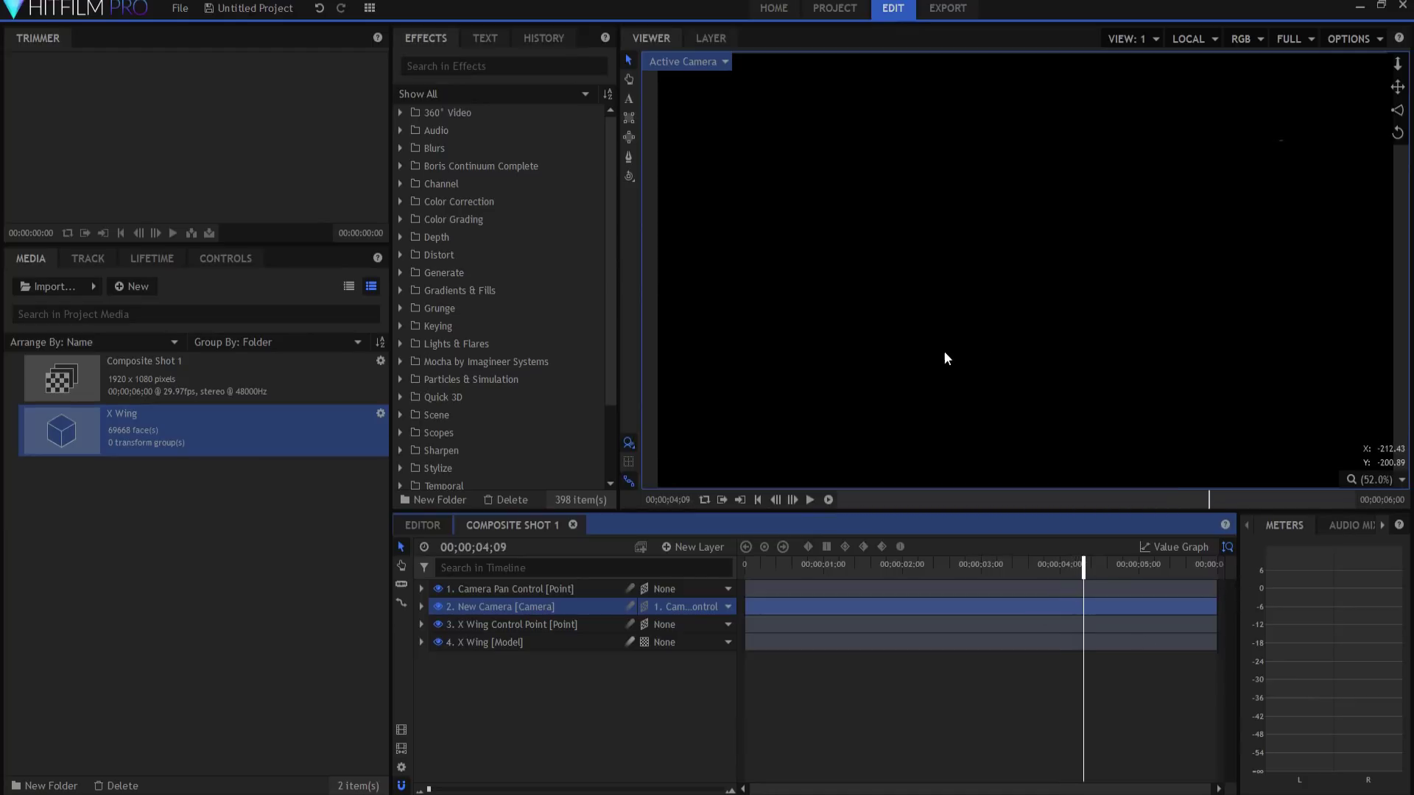
{"action": "key", "text": "Left"}
{"action": "key", "text": "Left"}
{"action": "key", "text": "Left"}
{"action": "key", "text": "Left"}
{"action": "key", "text": "Left"}
{"action": "key", "text": "Left"}
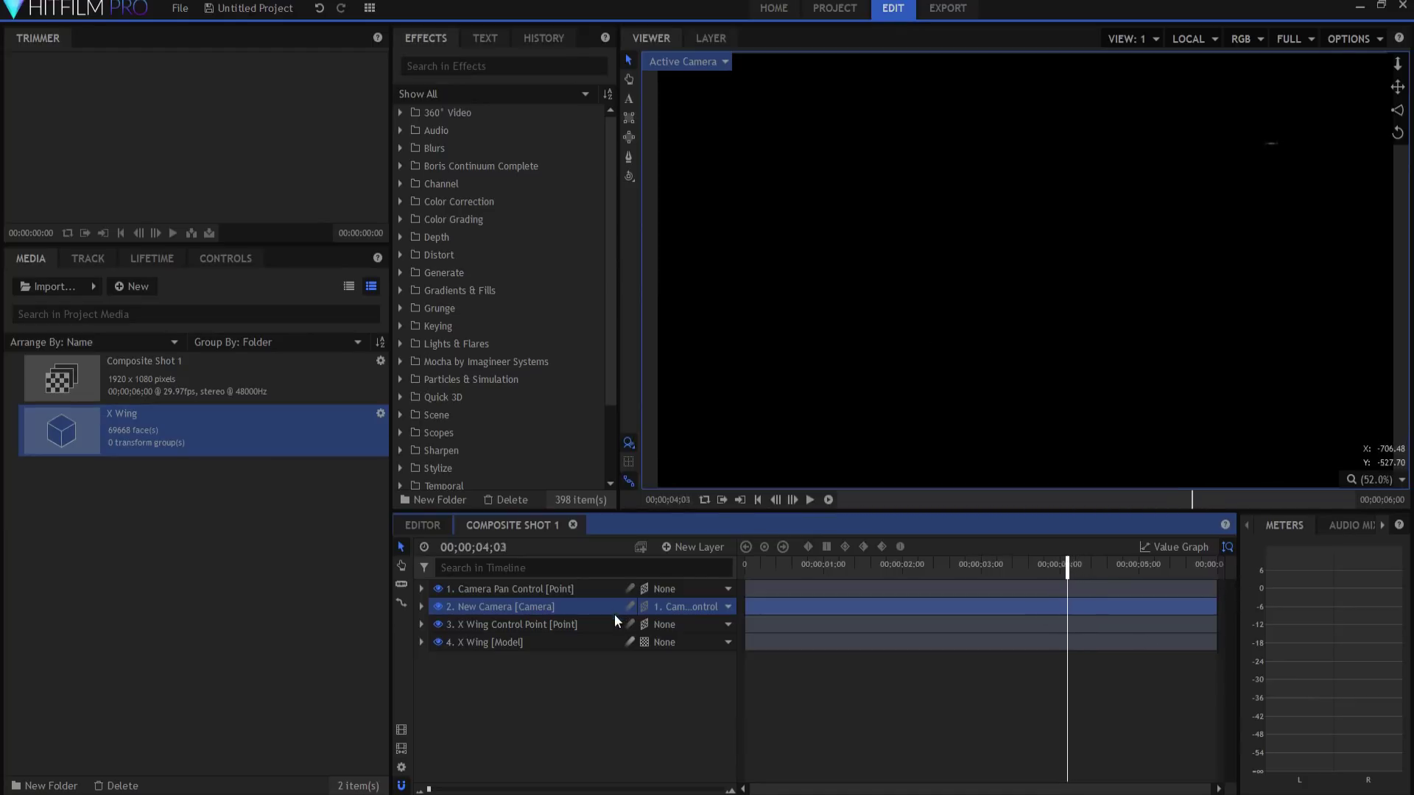
{"action": "key", "text": "Left"}
{"action": "key", "text": "Left"}
{"action": "key", "text": "Left"}
{"action": "key", "text": "Left"}
{"action": "key", "text": "Left"}
{"action": "key", "text": "Left"}
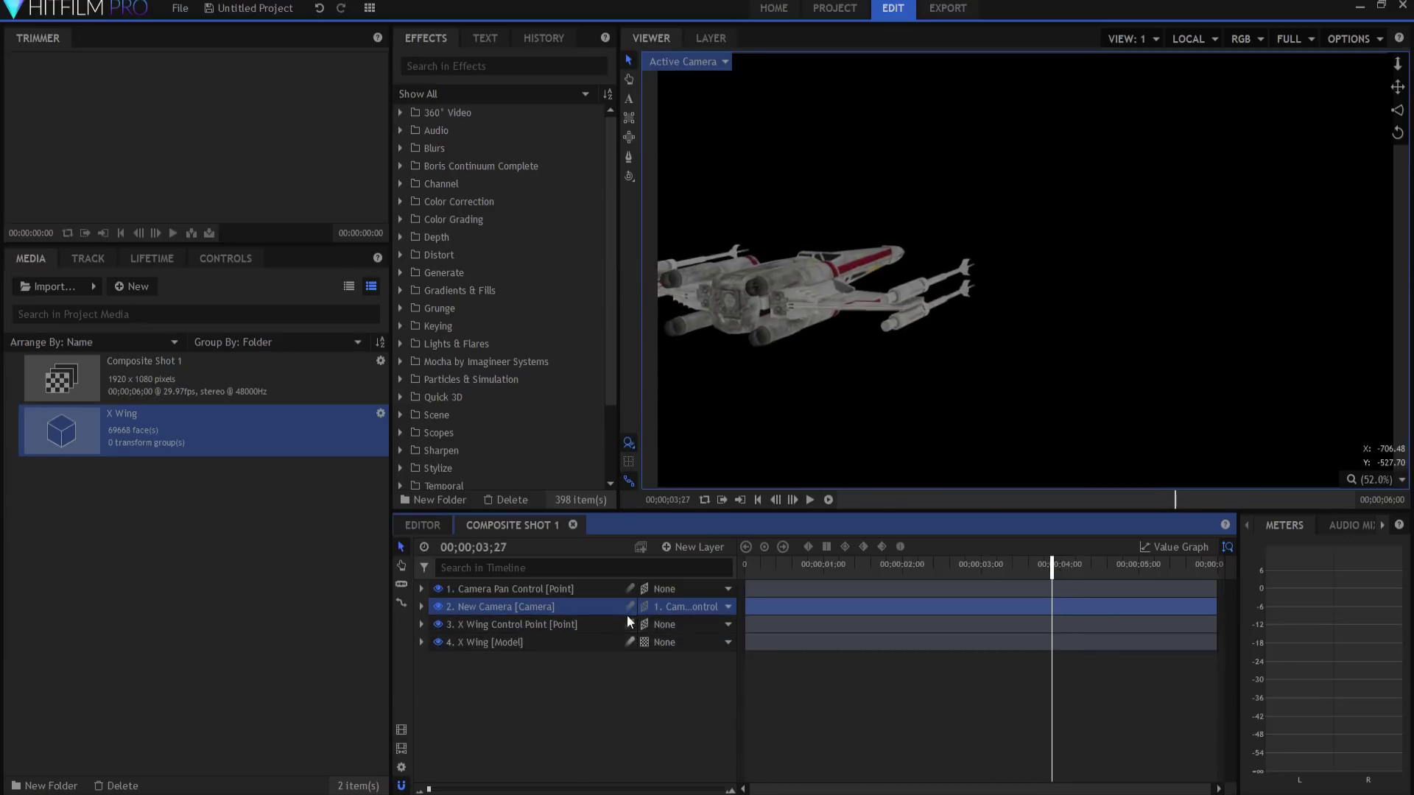
{"action": "left_click", "coordinate": [758, 500]}
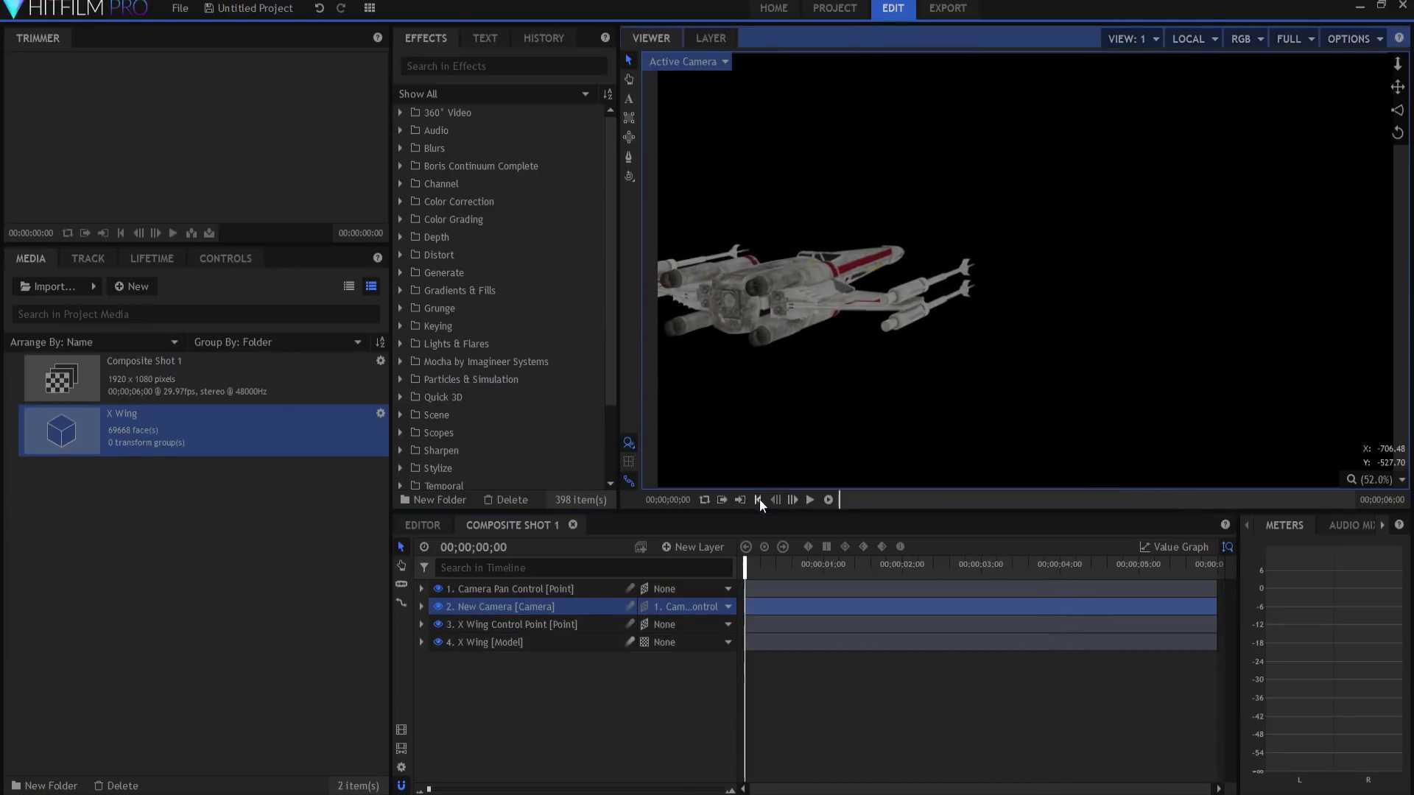
Enable motion blur on the X Wing [Model] layer, preview, and scrub to about 03;29.
{"action": "left_click", "coordinate": [630, 642]}
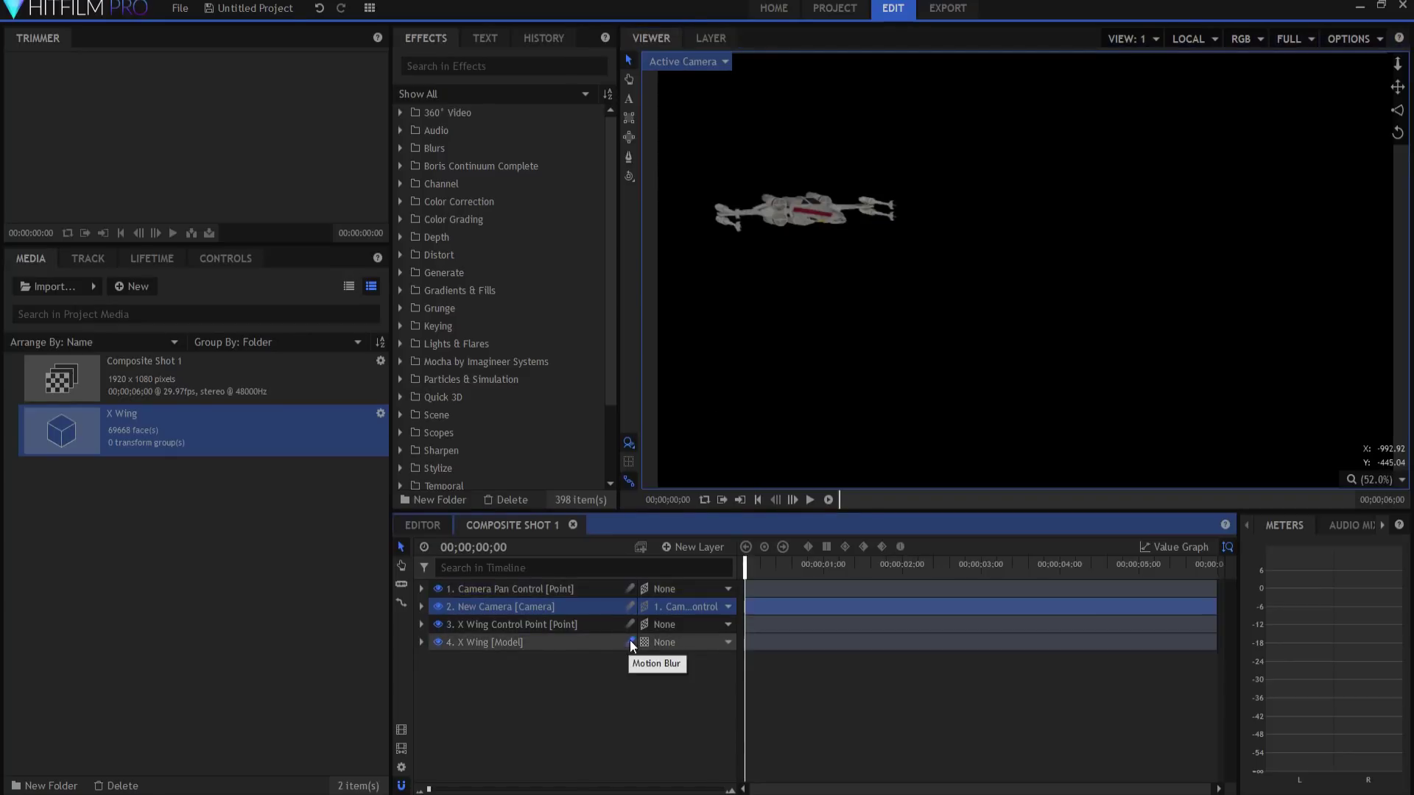
{"action": "left_click", "coordinate": [828, 501]}
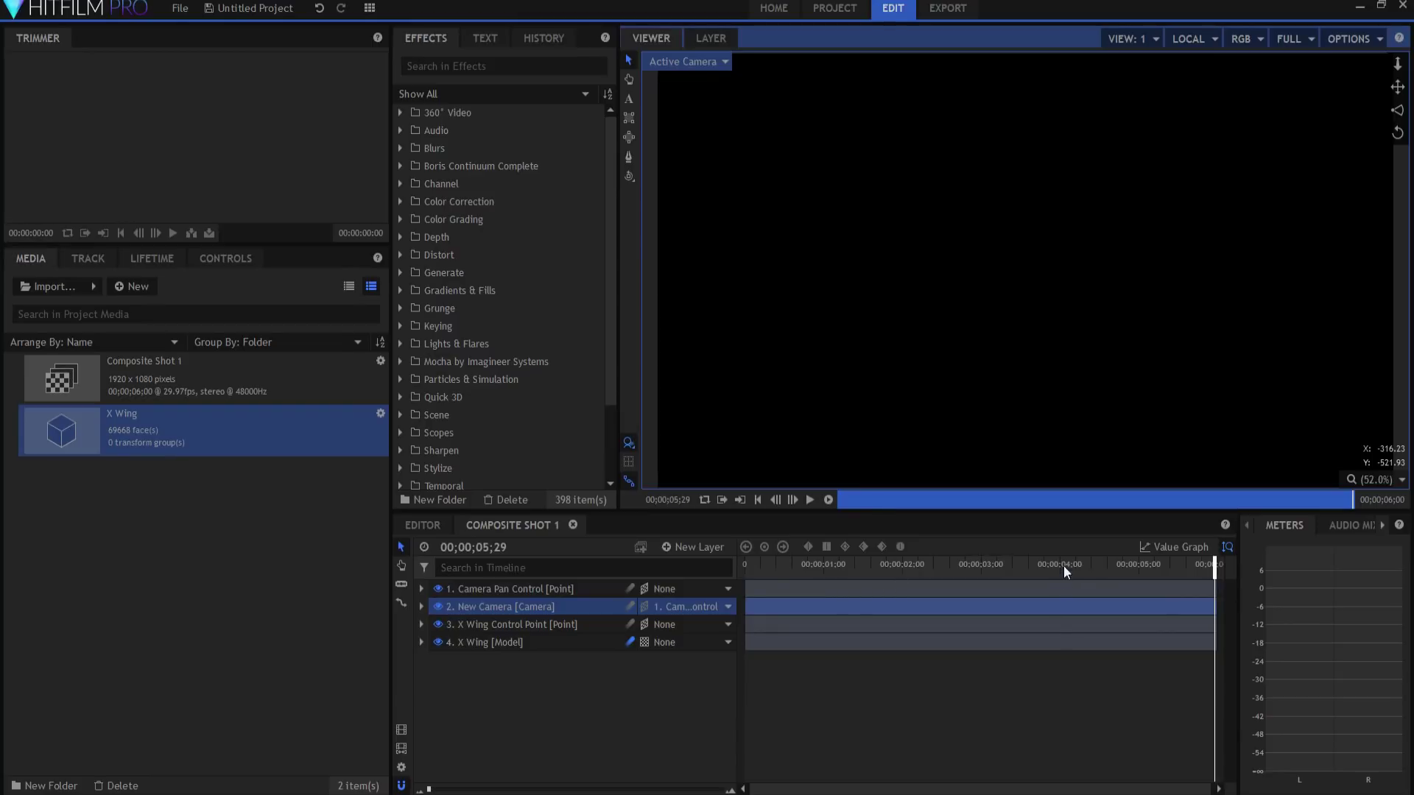
{"action": "mouse_move", "coordinate": [1060, 564]}
{"action": "left_mouse_down"}
{"action": "mouse_move", "coordinate": [1073, 564]}
{"action": "mouse_move", "coordinate": [1048, 566]}
{"action": "left_mouse_up"}
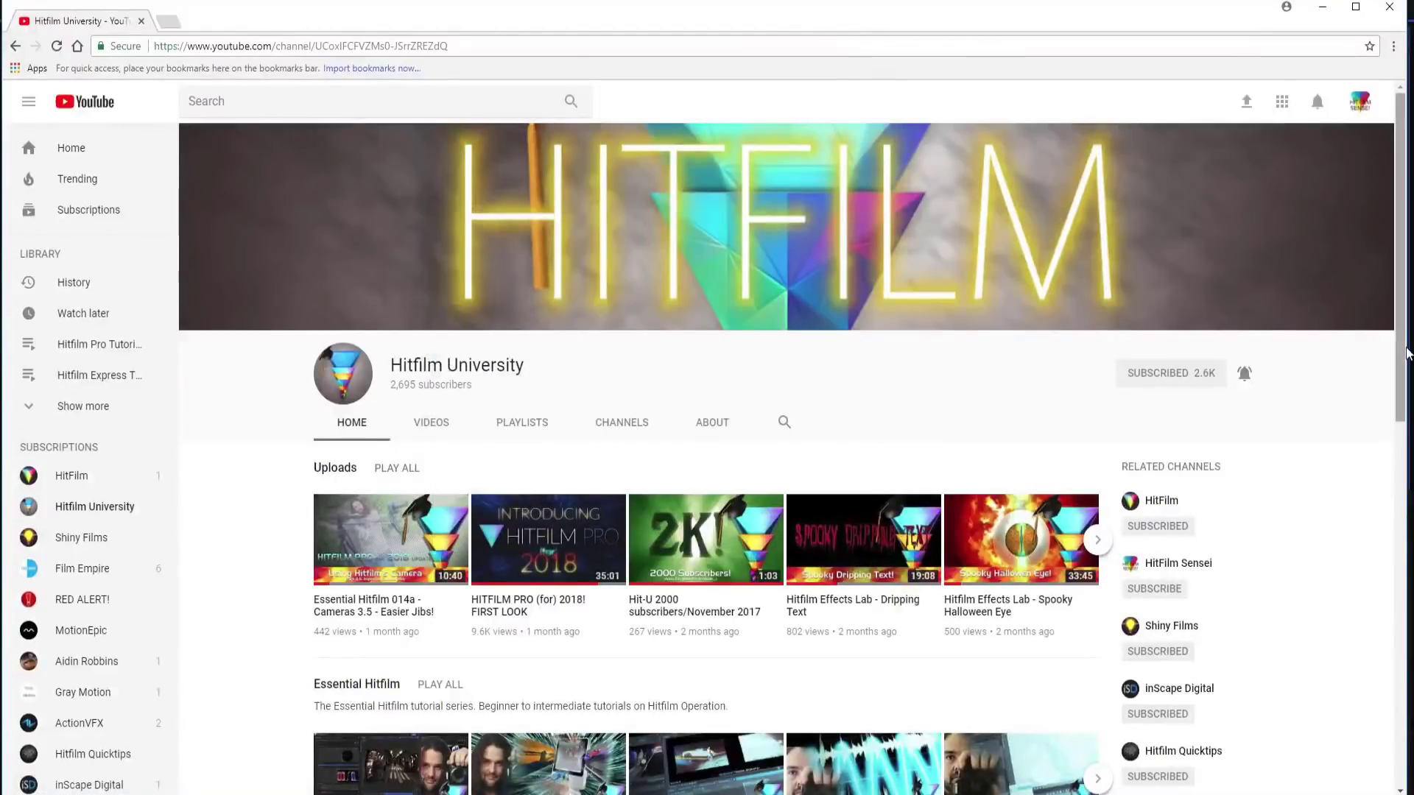
{"action": "mouse_move", "coordinate": [1406, 353]}
{"action": "left_mouse_down"}
{"action": "mouse_move", "coordinate": [1402, 765]}
{"action": "mouse_move", "coordinate": [1408, 349]}
{"action": "left_mouse_up"}
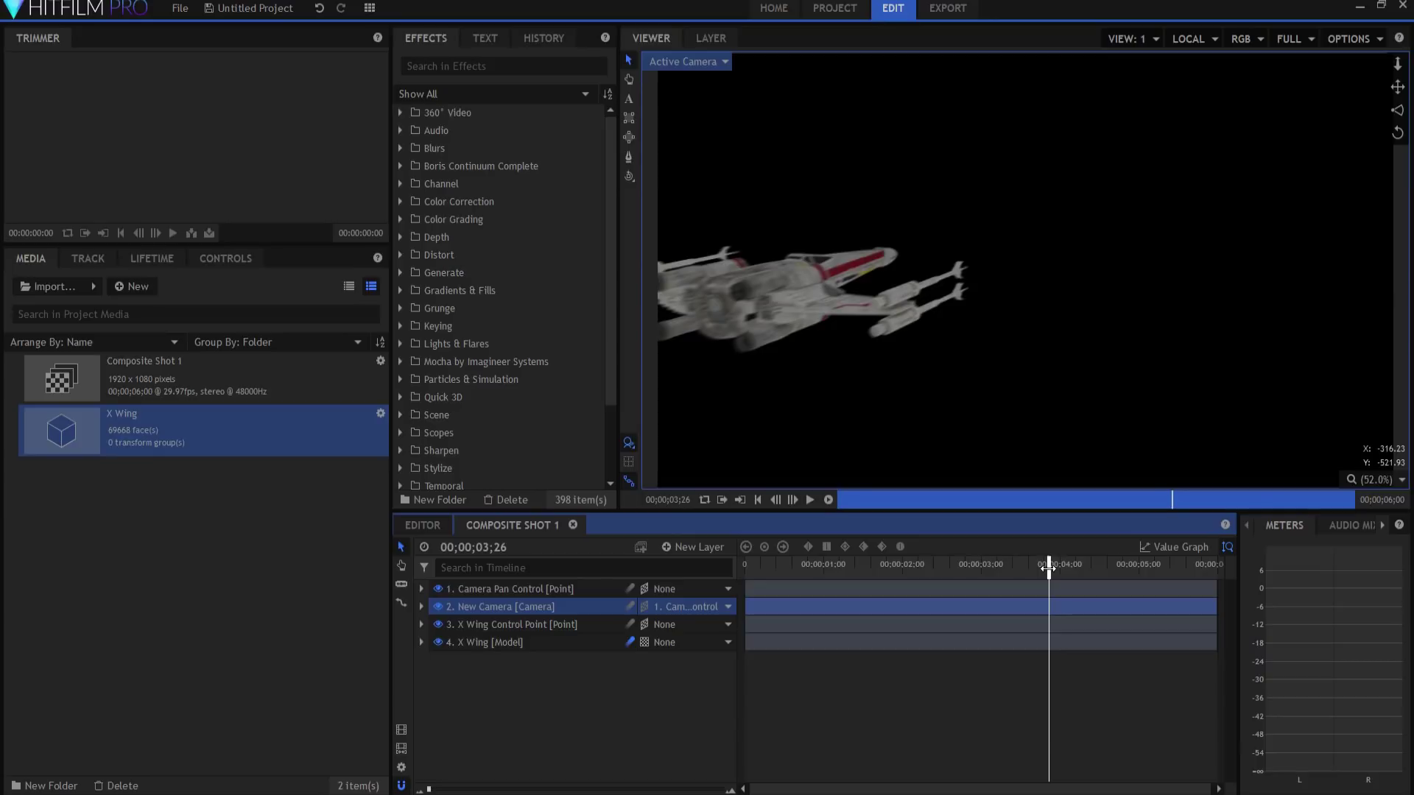
Move the playhead to 04;00 and turn off motion blur on the X Wing layer.
{"action": "left_click_drag", "start_coordinate": [1048, 567], "coordinate": [1061, 571]}
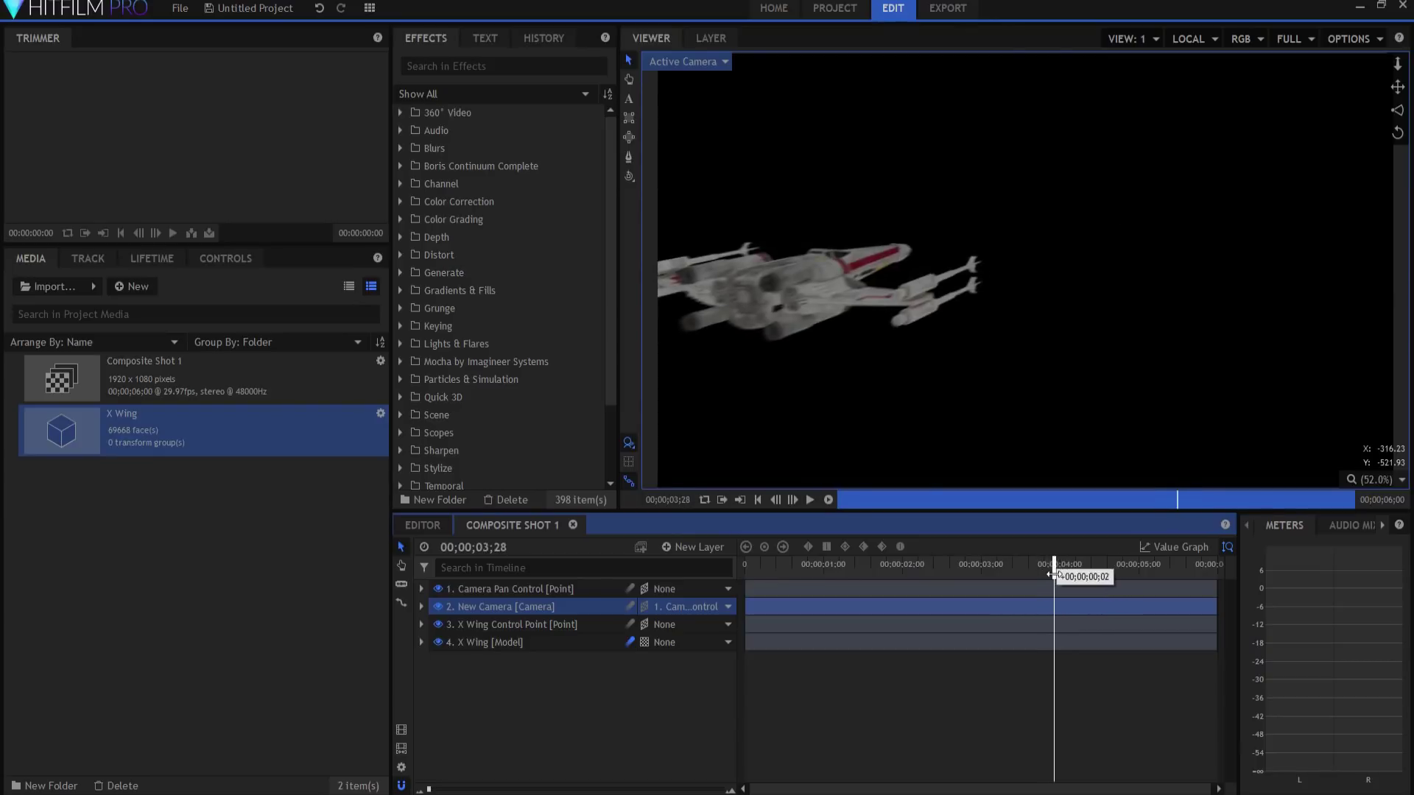
{"action": "left_click_drag", "start_coordinate": [1053, 575], "coordinate": [1054, 570]}
{"action": "key", "text": "Right"}
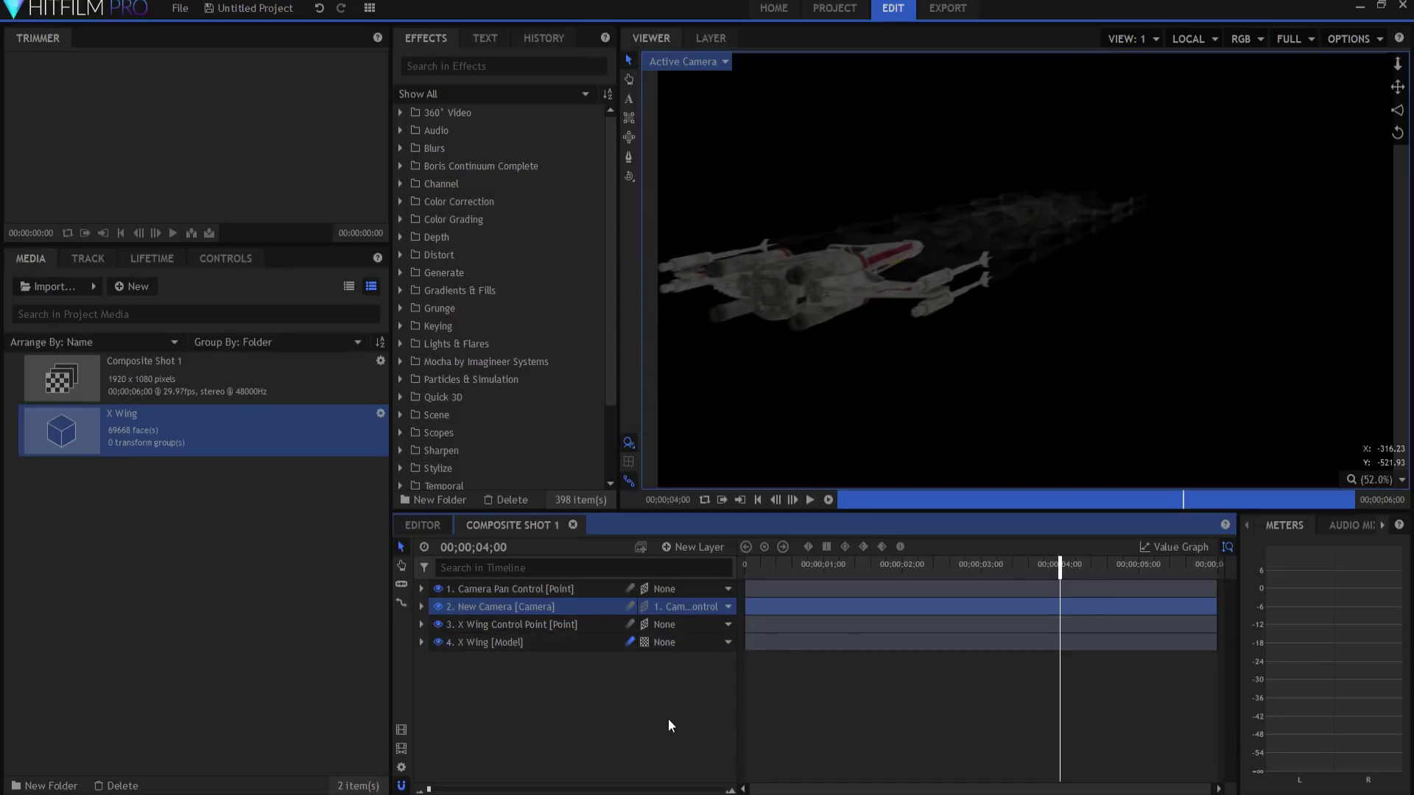
{"action": "left_click", "coordinate": [630, 643]}
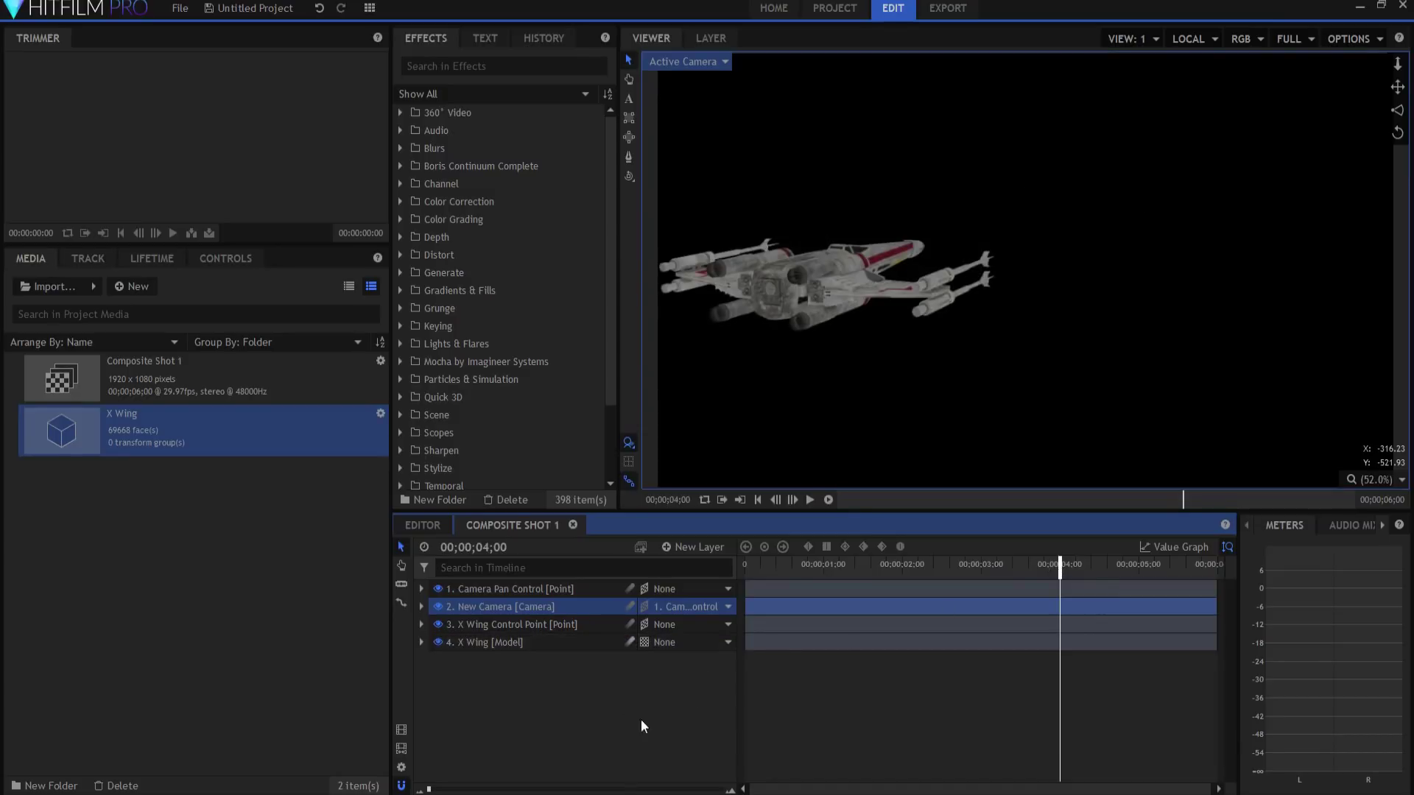
{"action": "left_click", "coordinate": [1135, 37]}
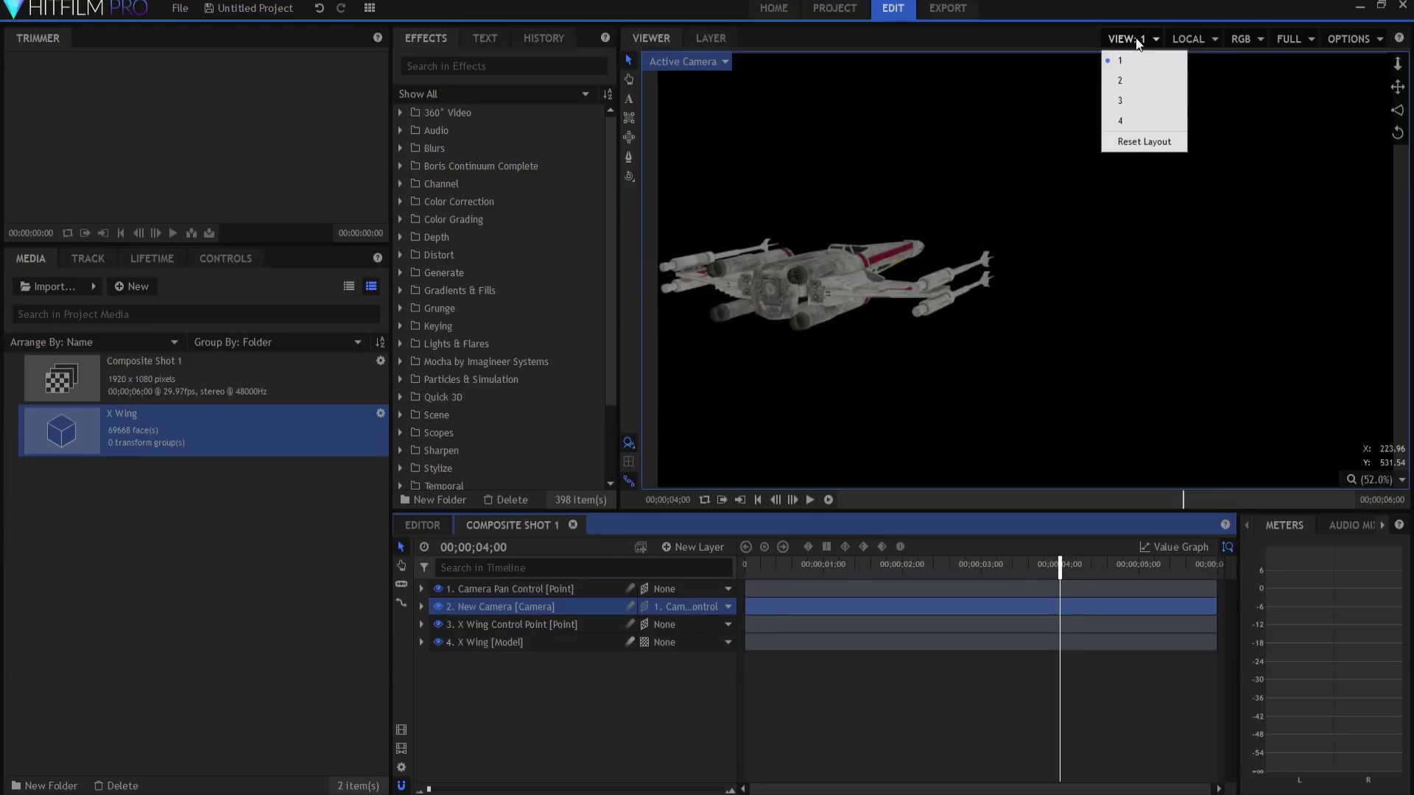
{"action": "left_click", "coordinate": [1122, 38]}
Switch the viewer from Active Camera to the Top view.
{"action": "left_click", "coordinate": [688, 63]}
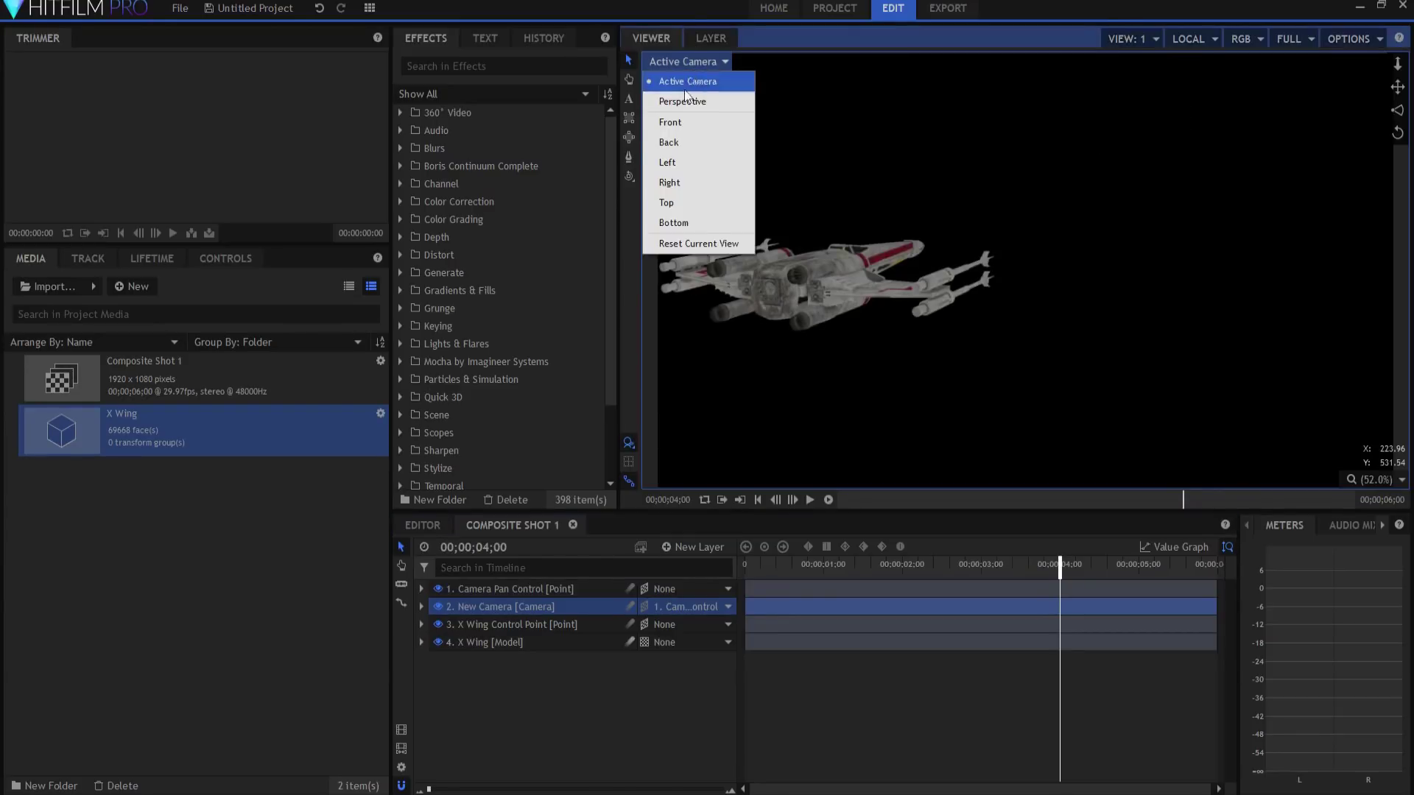
{"action": "left_click", "coordinate": [675, 207]}
{"action": "scroll", "coordinate": [1062, 420], "scroll_direction": "down", "scroll_amount": 3}
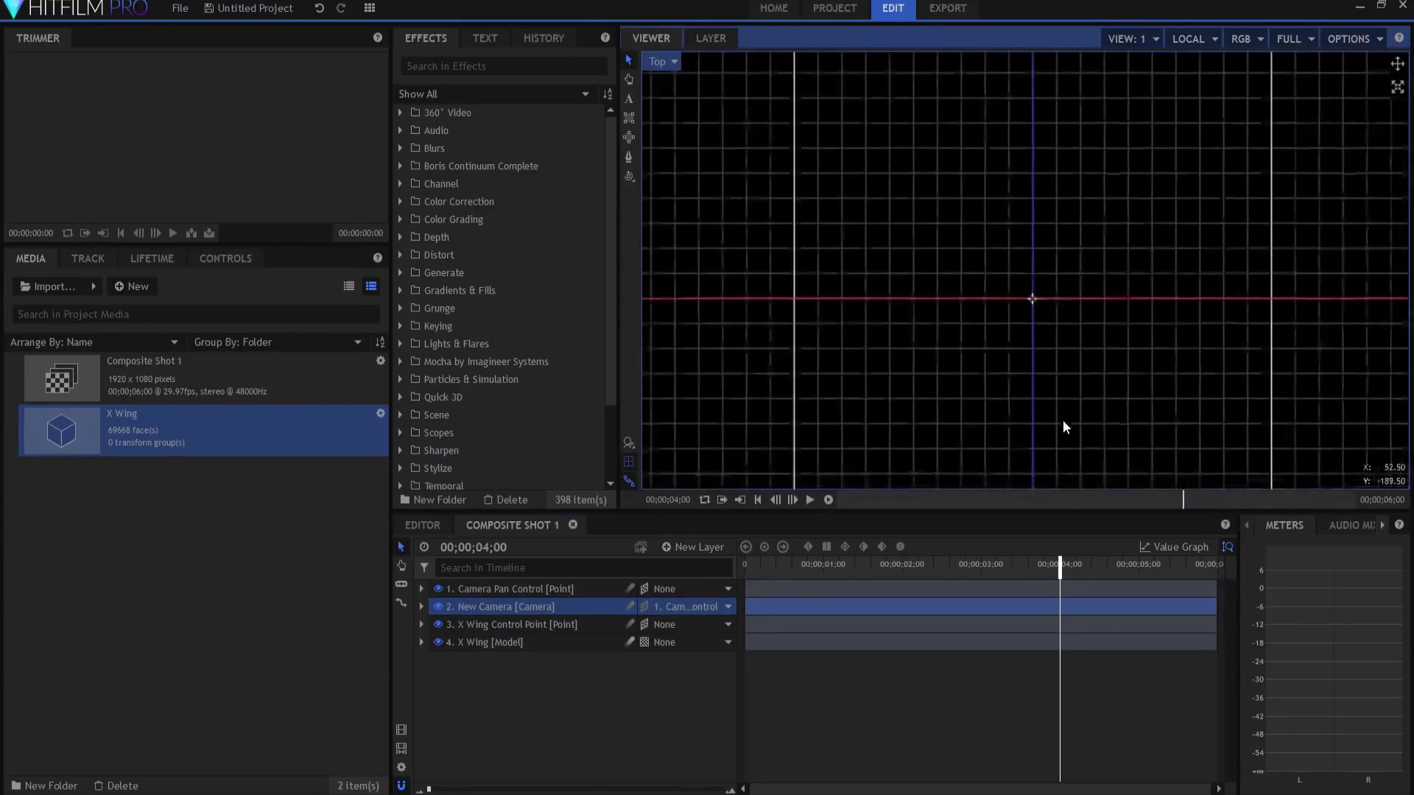
{"action": "scroll", "coordinate": [1069, 388], "scroll_direction": "up", "scroll_amount": 5}
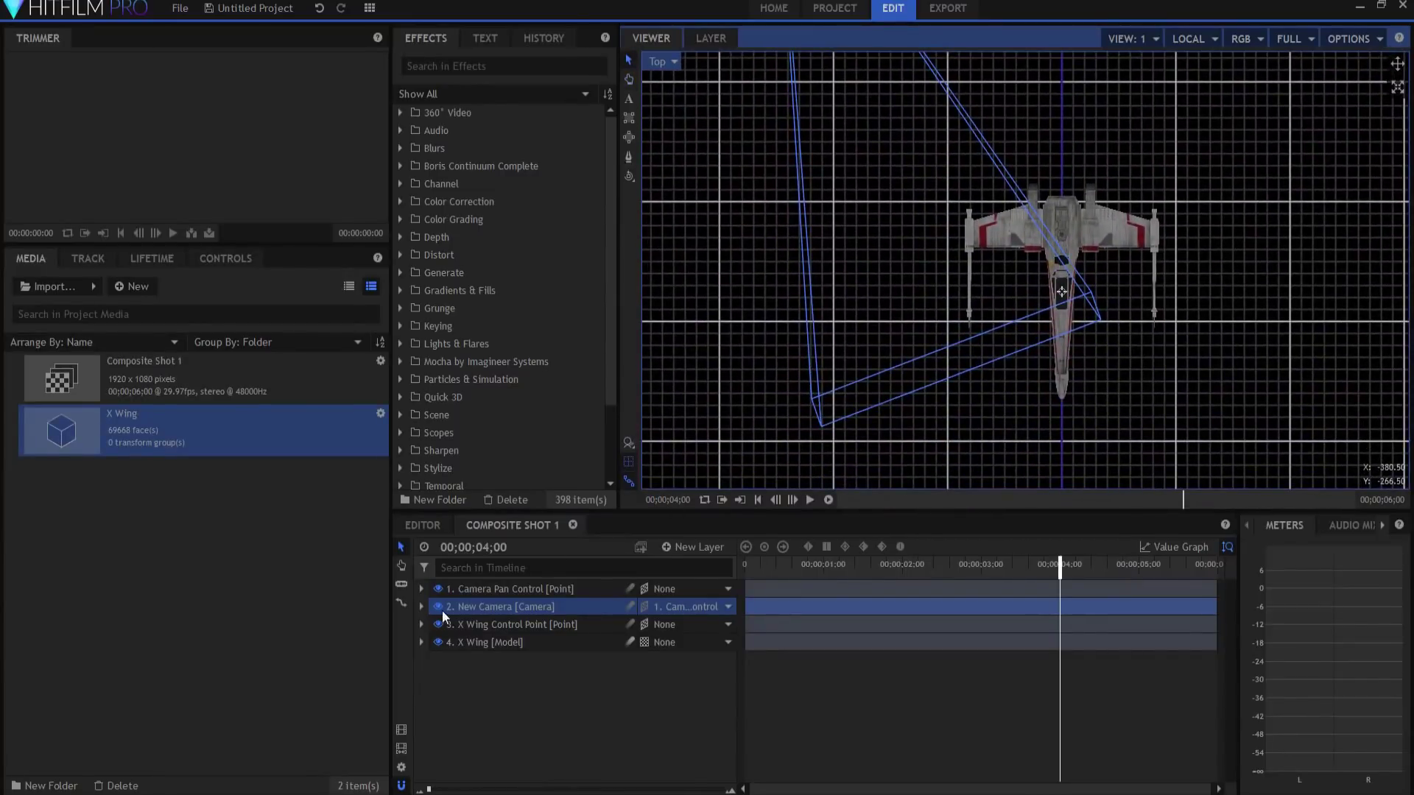
Set the X Wing Control Point's Anchor Point Z to 347 and recentre the Top view.
{"action": "left_click", "coordinate": [484, 626]}
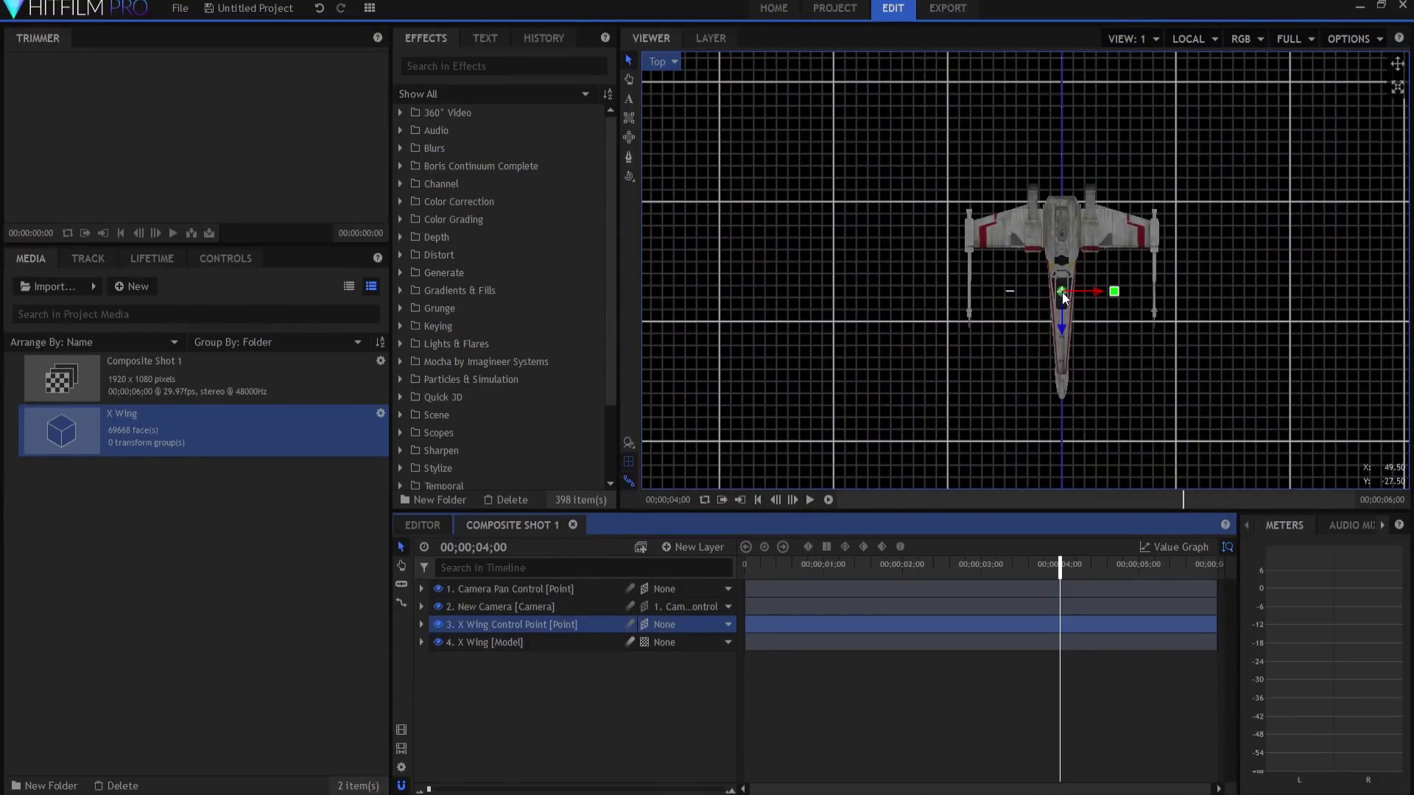
{"action": "left_click", "coordinate": [420, 624]}
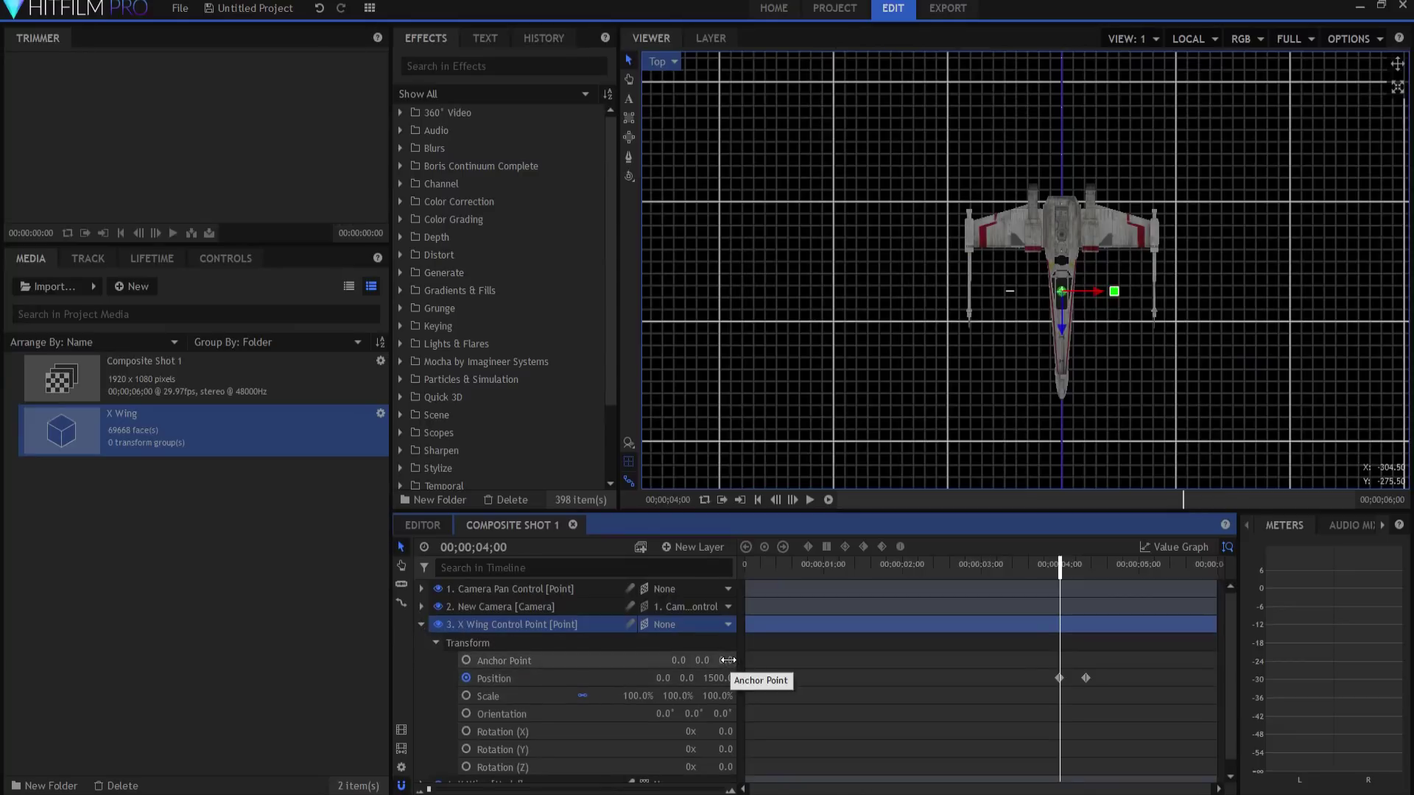
{"action": "left_click_drag", "start_coordinate": [726, 660], "coordinate": [839, 660]}
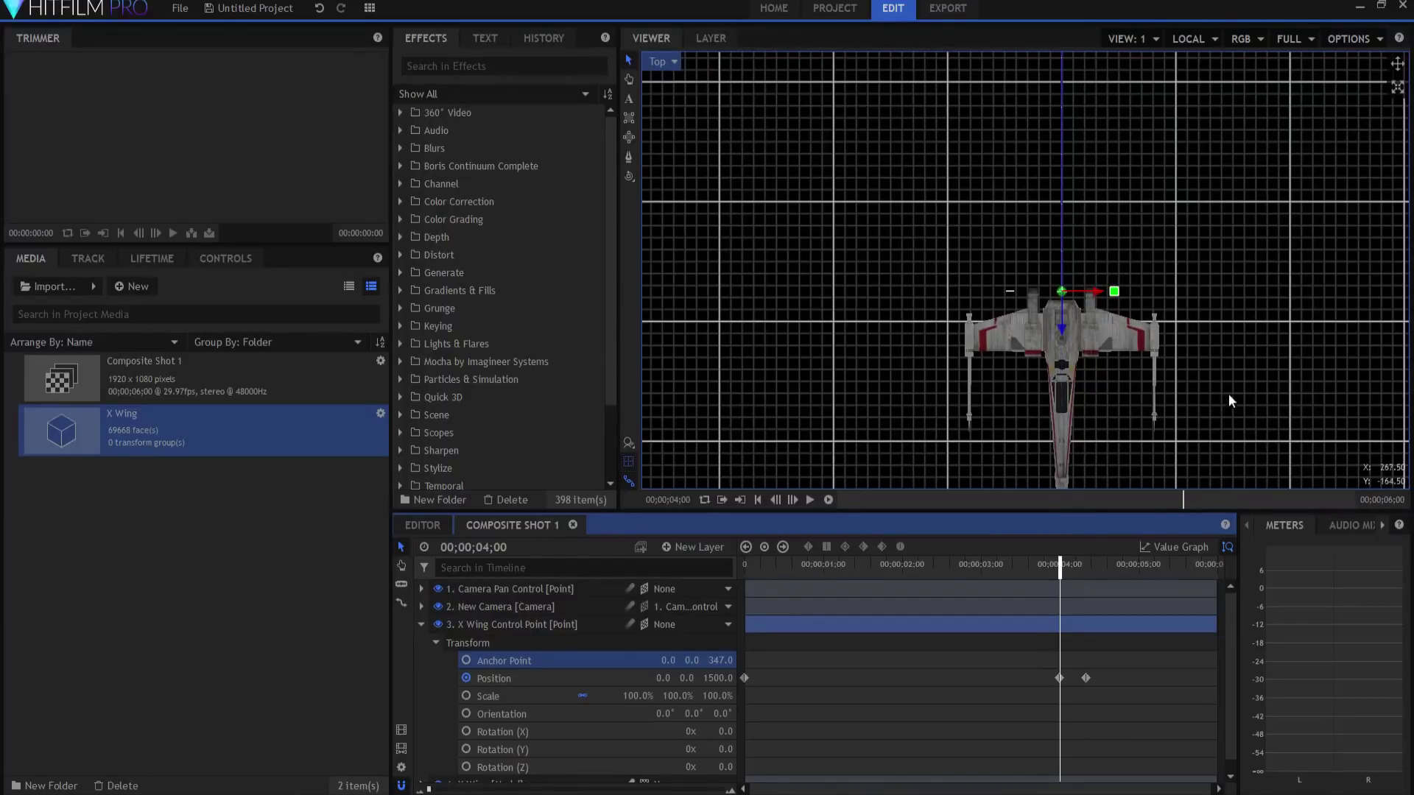
{"action": "left_click_drag", "start_coordinate": [1228, 393], "coordinate": [1234, 249]}
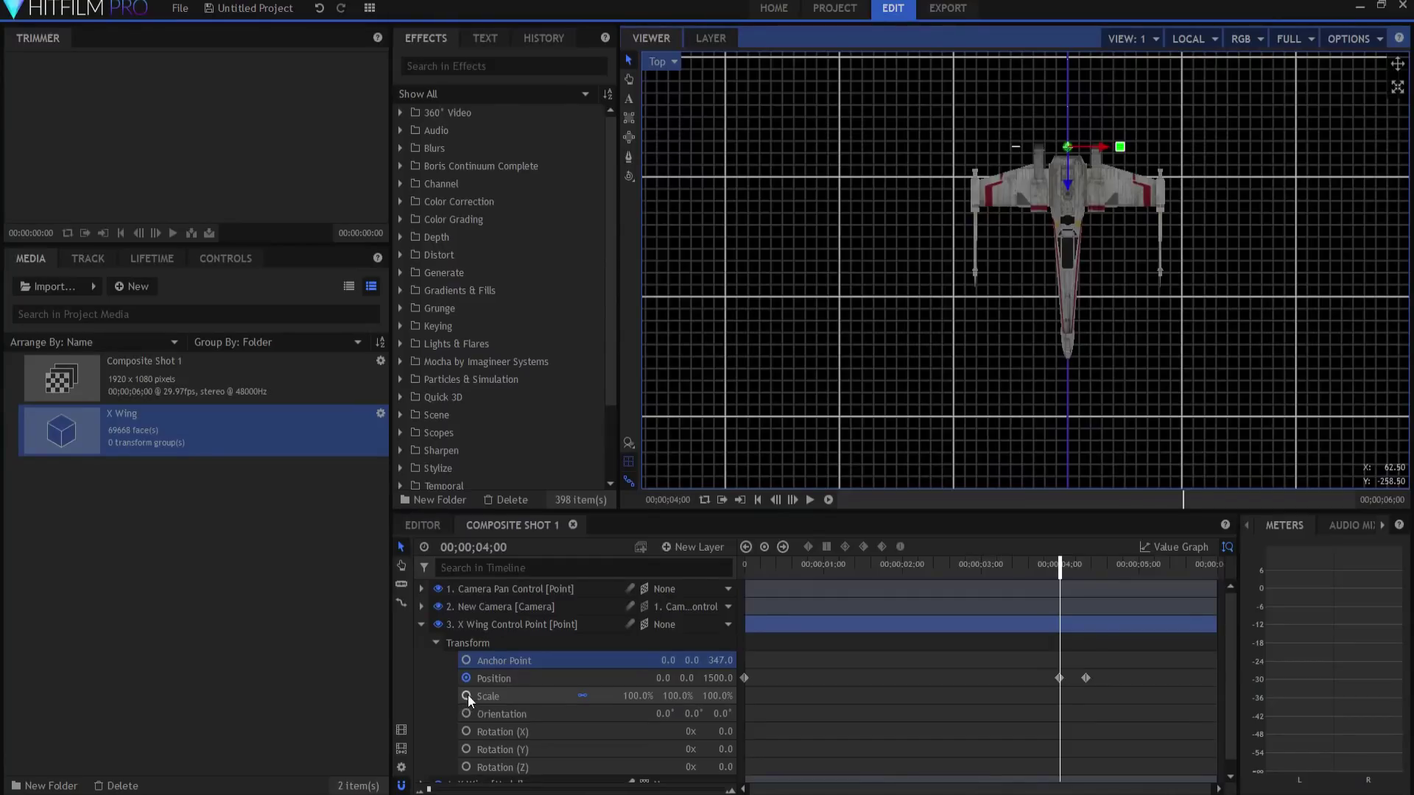
Keyframe the control point's scale at 03;27, then stretch Scale Z to 702% at 04;00.
{"action": "key", "text": "Left"}
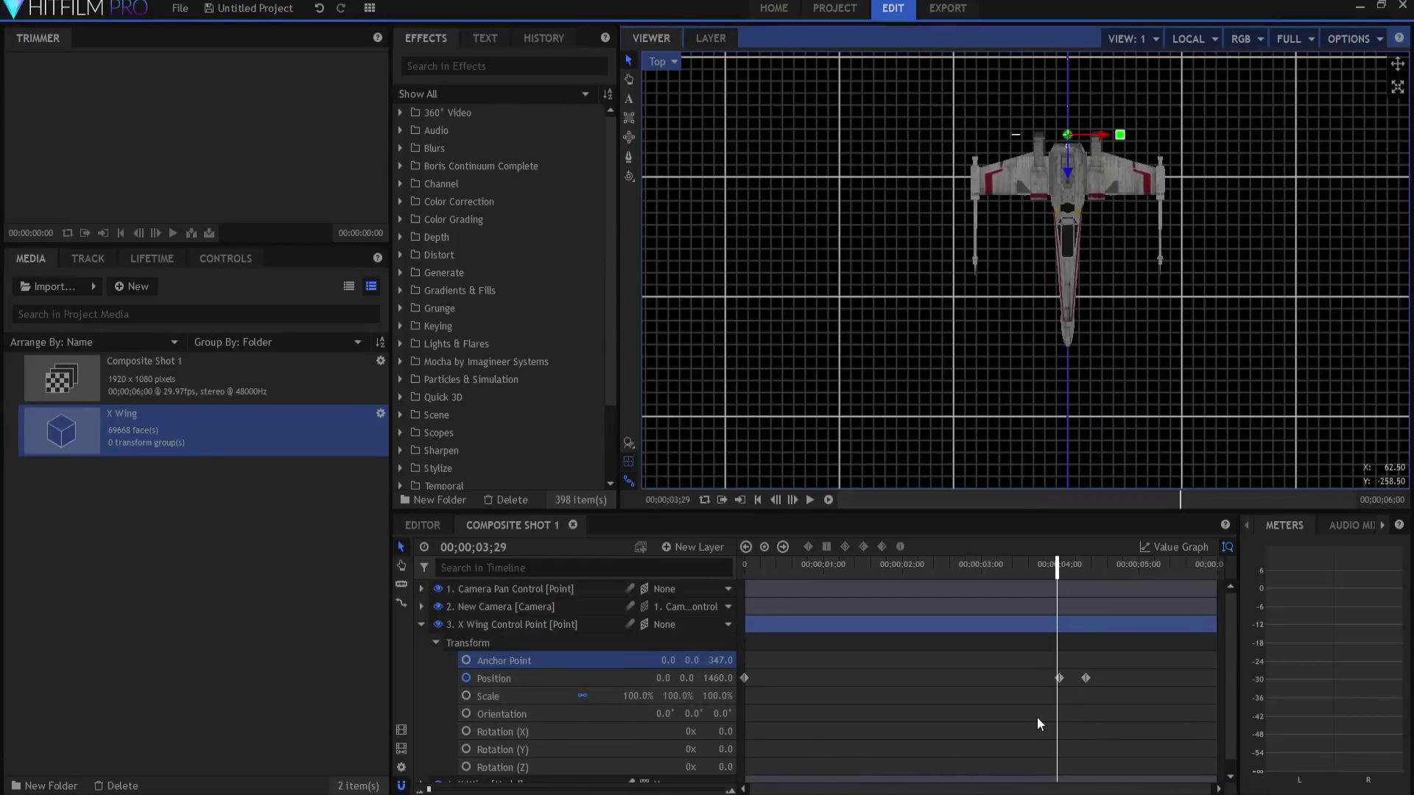
{"action": "key", "text": "Left"}
{"action": "key", "text": "Left"}
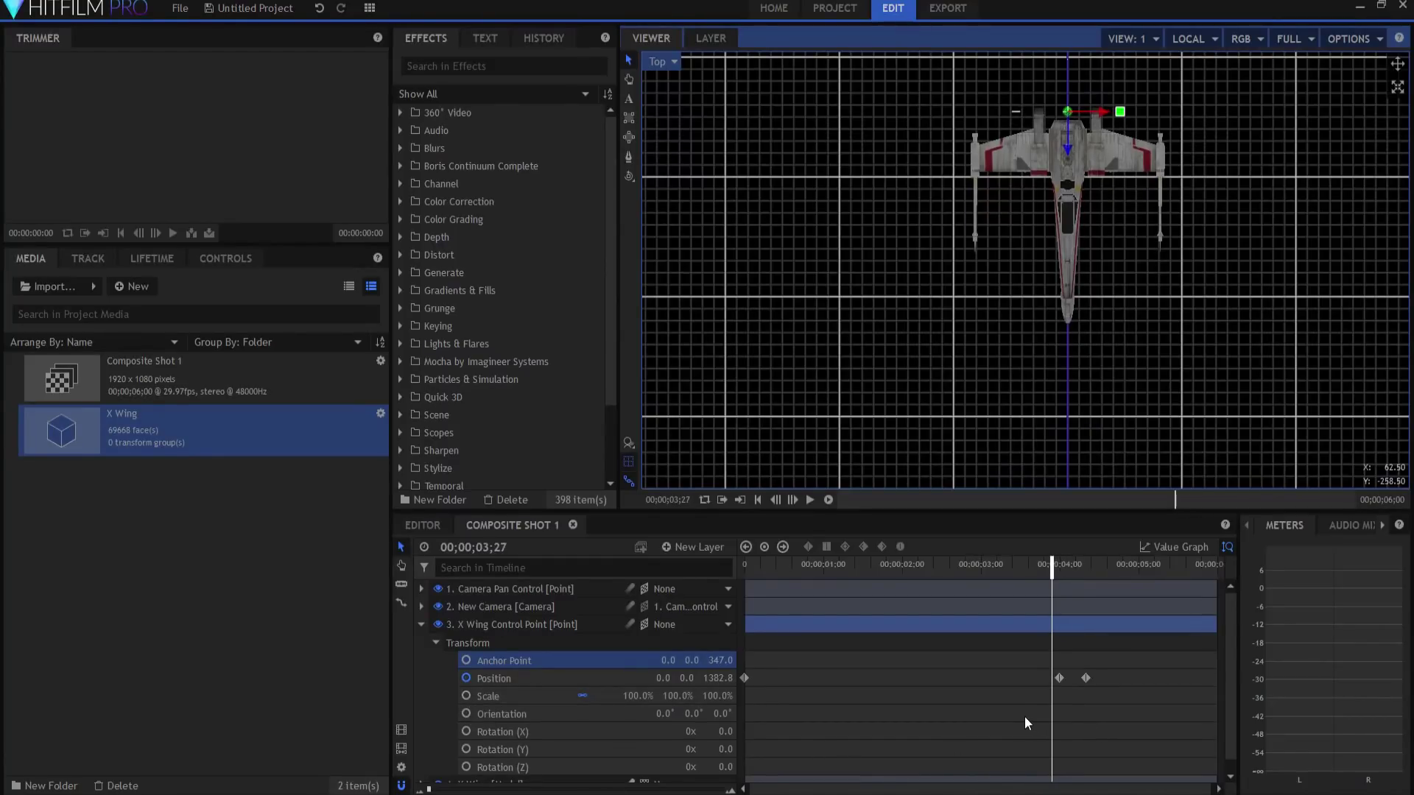
{"action": "left_click", "coordinate": [466, 695]}
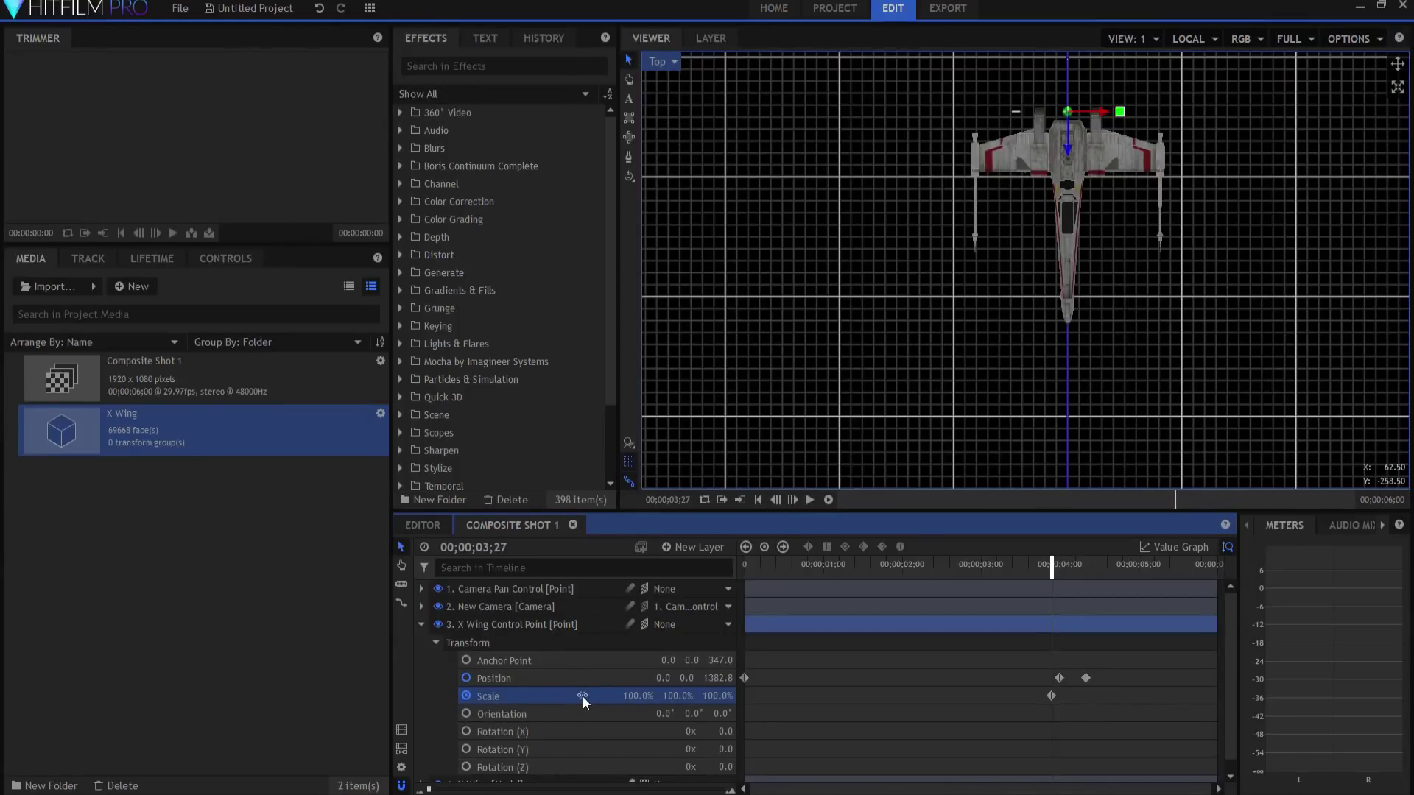
{"action": "key", "text": "Right"}
{"action": "key", "text": "Right"}
{"action": "key", "text": "Right"}
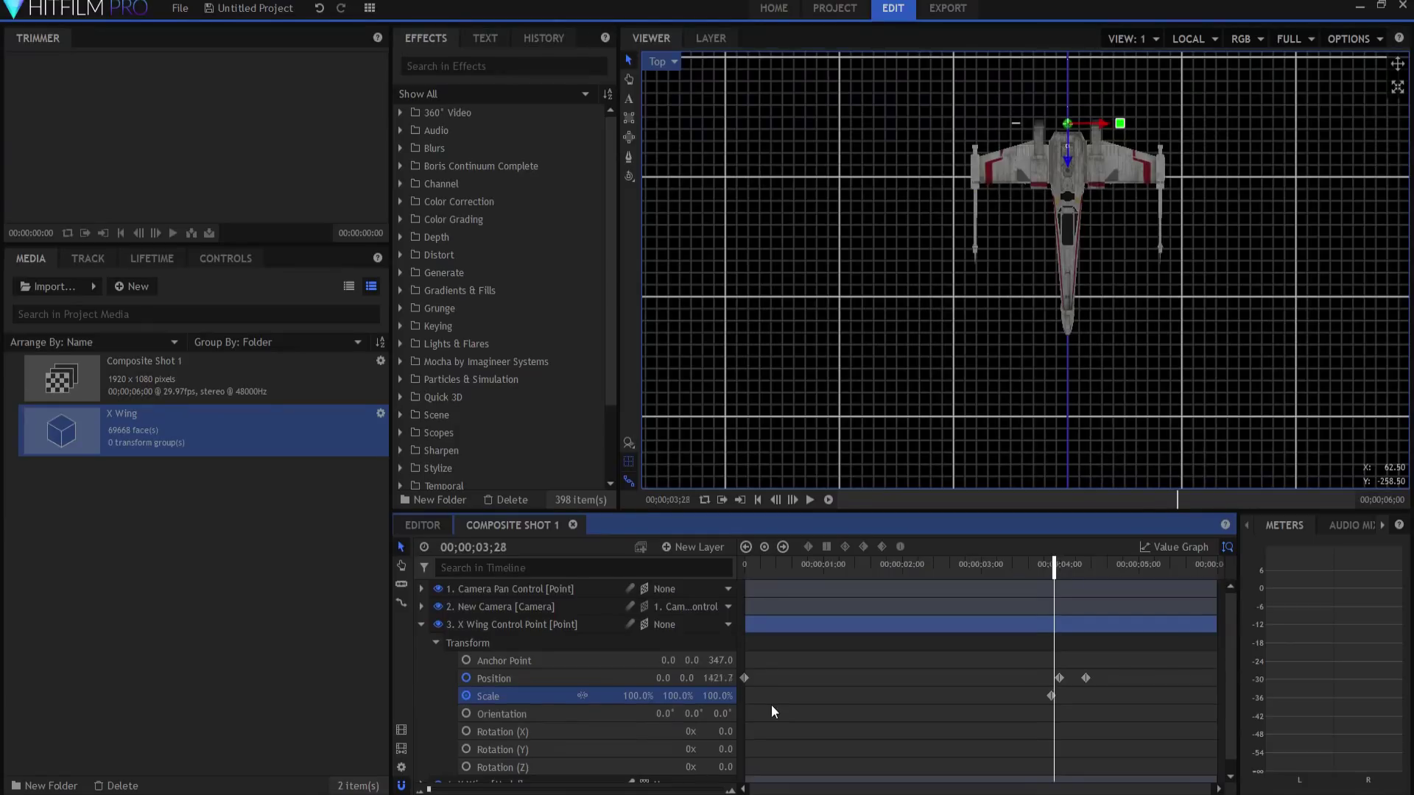
{"action": "left_click_drag", "start_coordinate": [735, 700], "coordinate": [1178, 700]}
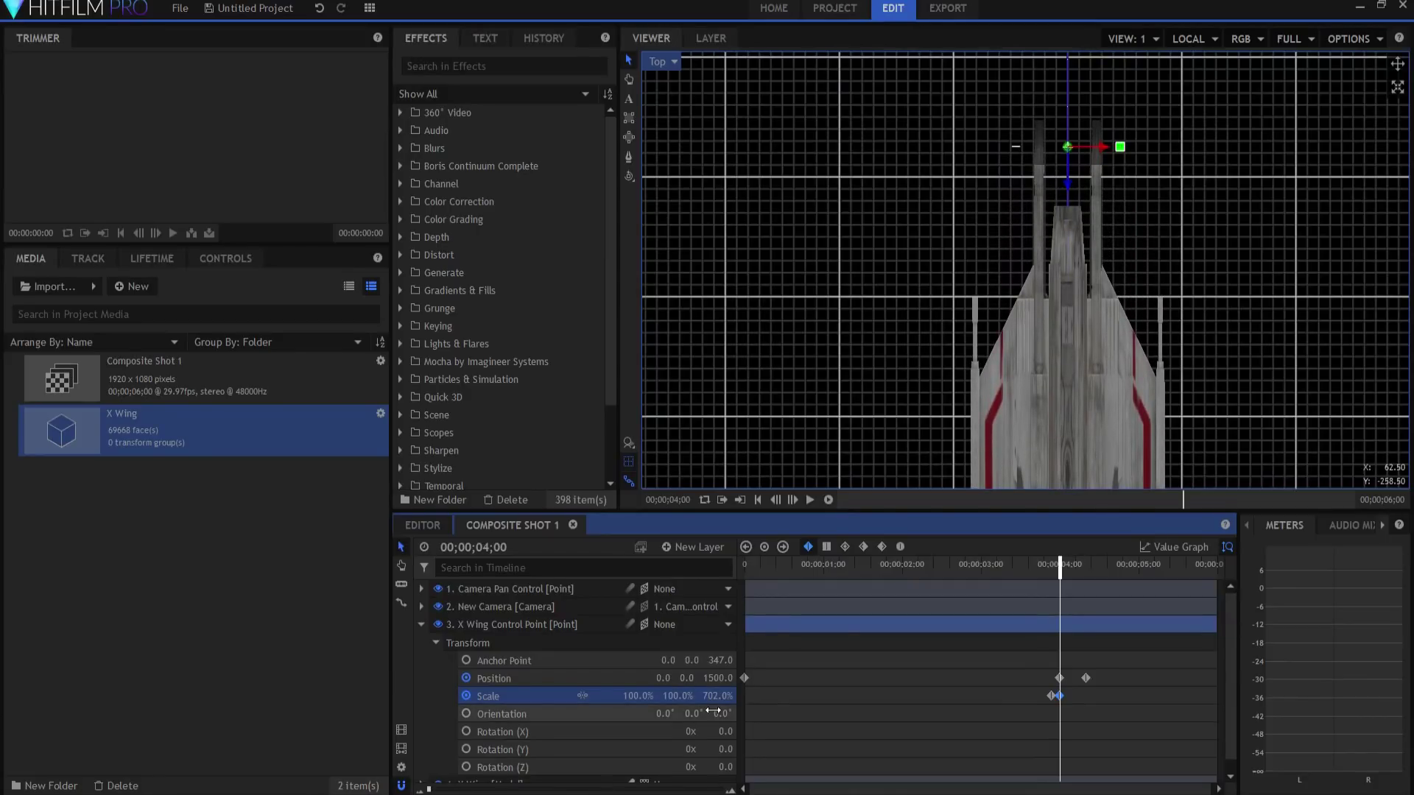
{"action": "left_click", "coordinate": [662, 60]}
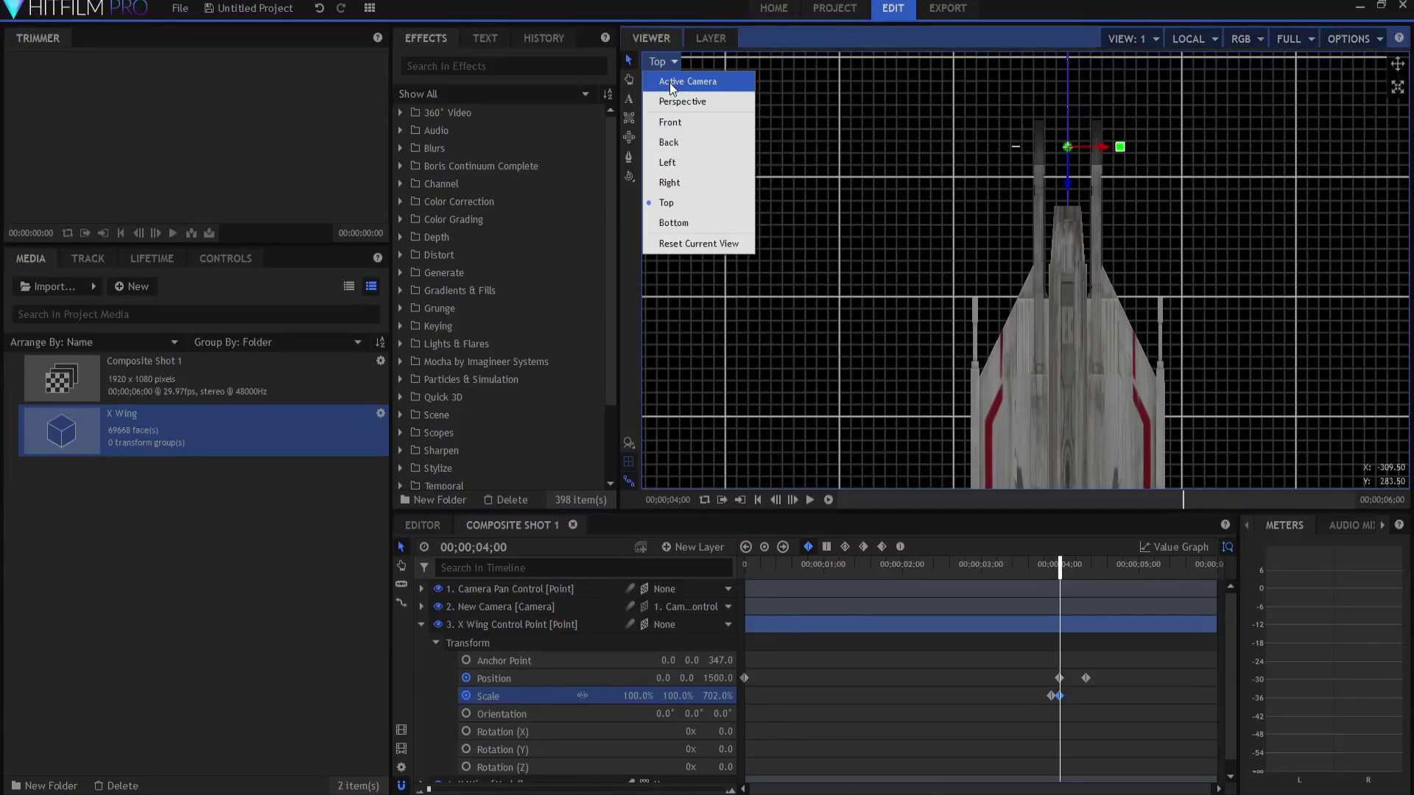
Return the viewer to Active Camera and lower the end Z stretch to 664%.
{"action": "left_click", "coordinate": [672, 82]}
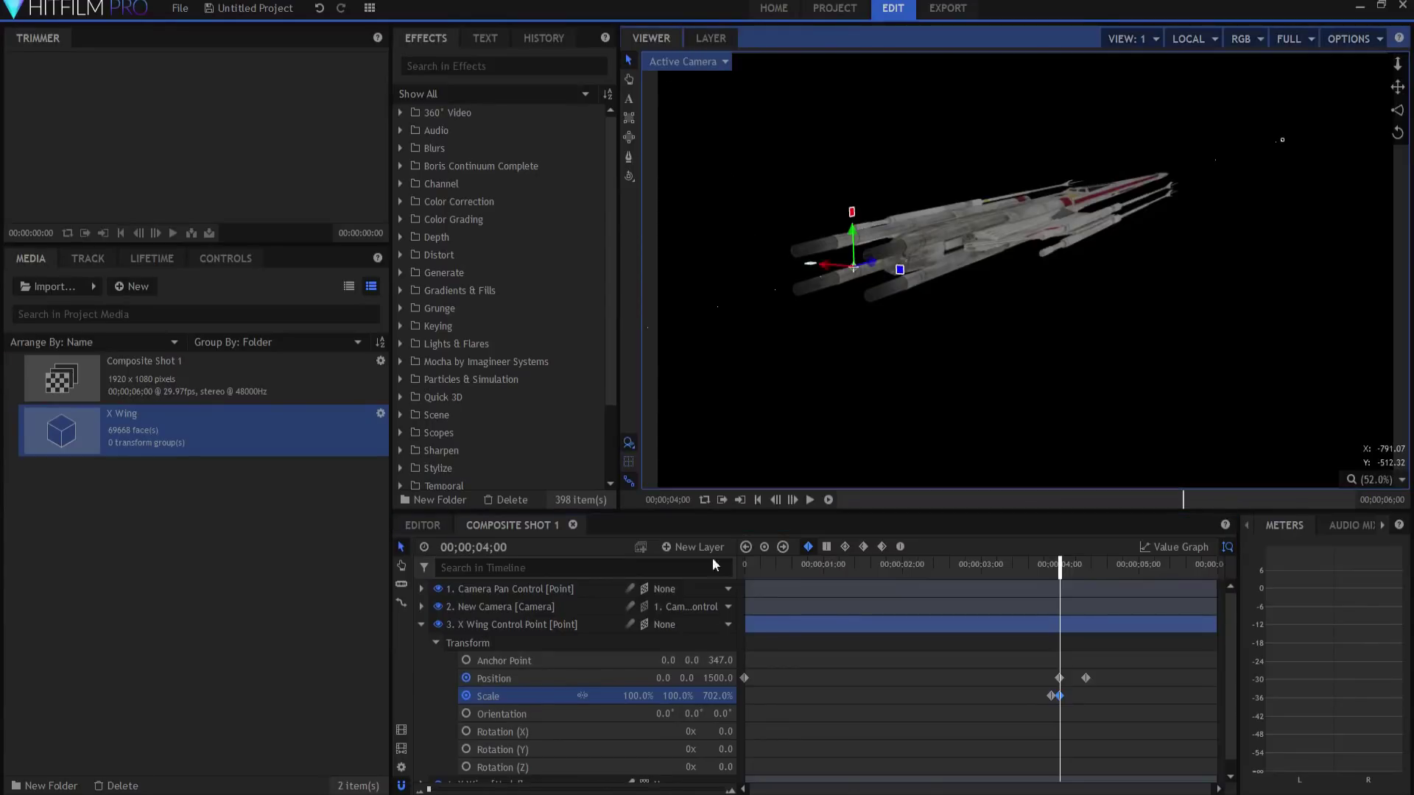
{"action": "left_click_drag", "start_coordinate": [718, 695], "coordinate": [700, 739]}
{"action": "key", "text": "Left"}
{"action": "key", "text": "Left"}
{"action": "key", "text": "Left"}
{"action": "key", "text": "Left"}
{"action": "key", "text": "Left"}
{"action": "key", "text": "Left"}
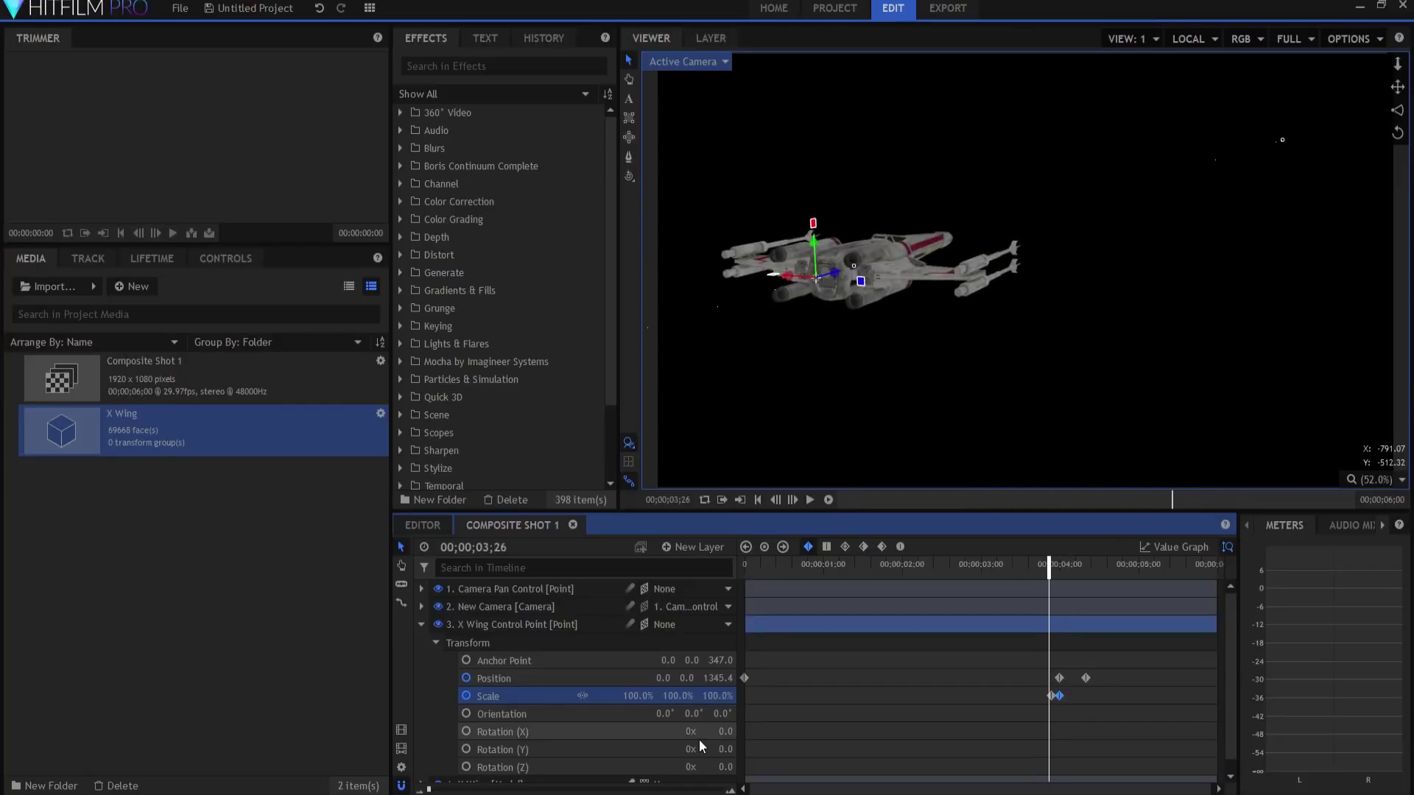
{"action": "key", "text": "Left"}
{"action": "key", "text": "Left"}
{"action": "key", "text": "Left"}
{"action": "left_click", "coordinate": [421, 624]}
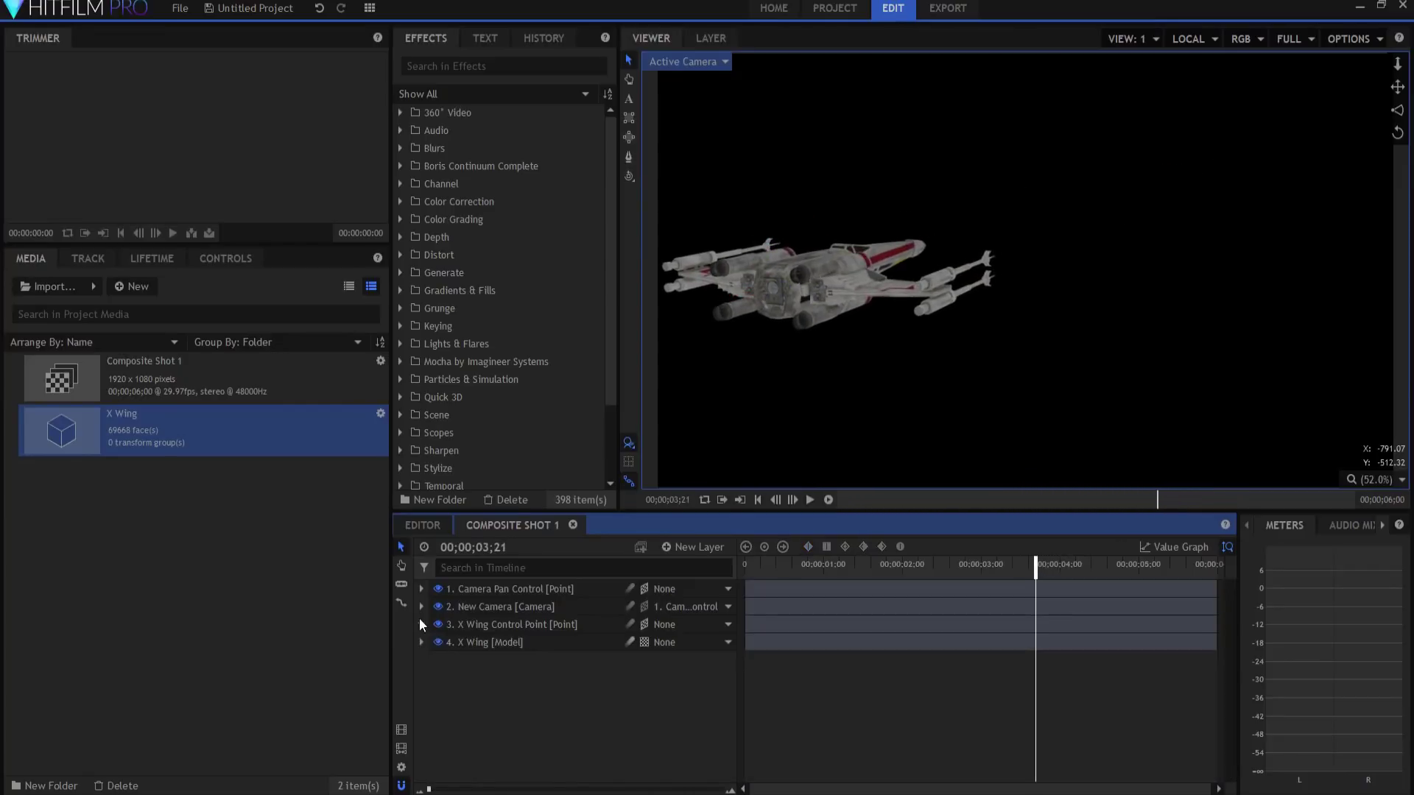
Step through the hyperspace jump frames, then return to the start of the shot.
{"action": "key", "text": "Right"}
{"action": "key", "text": "Right"}
{"action": "key", "text": "Right"}
{"action": "key", "text": "Right"}
{"action": "key", "text": "Right"}
{"action": "key", "text": "Right"}
{"action": "key", "text": "Right"}
{"action": "key", "text": "Right"}
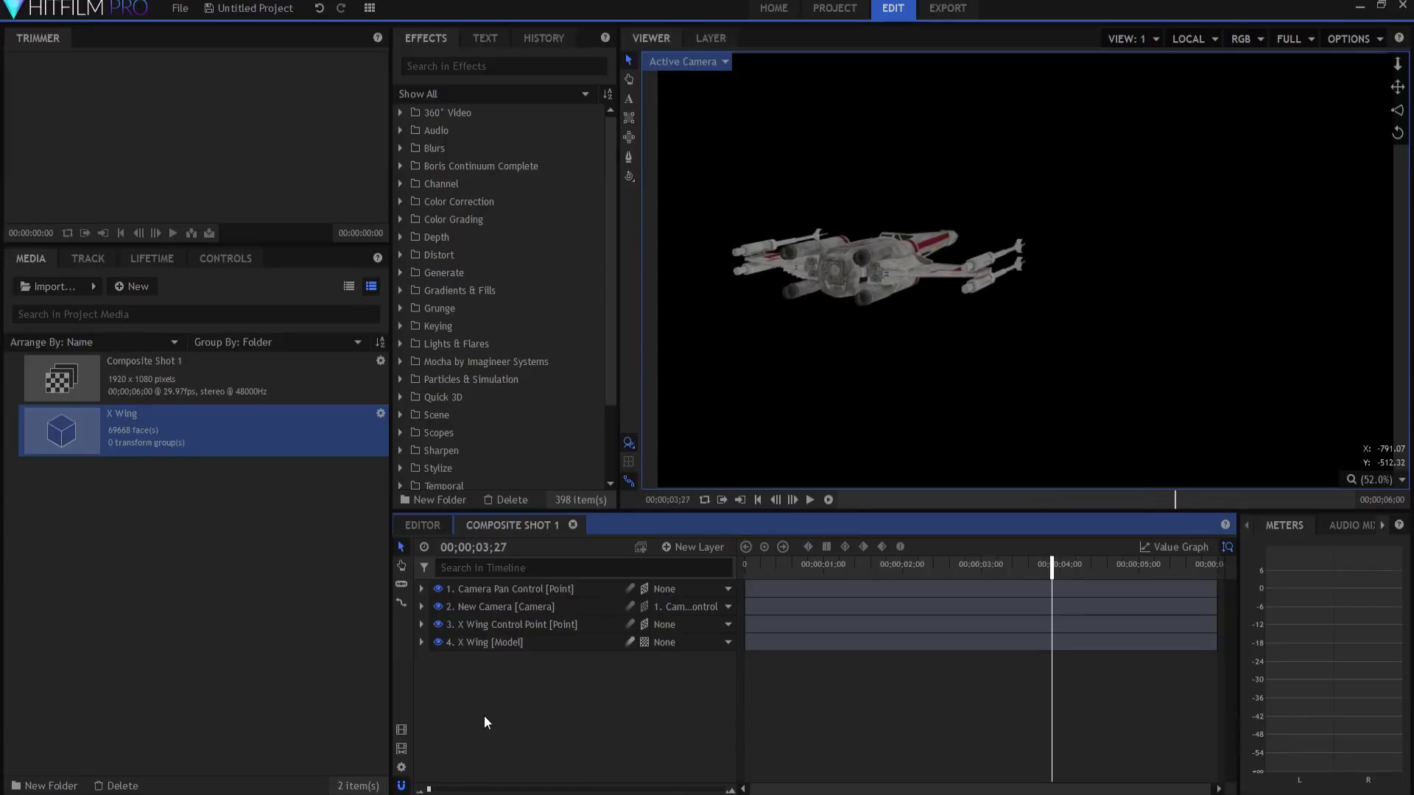
{"action": "key", "text": "Right"}
{"action": "key", "text": "Right"}
{"action": "key", "text": "Right"}
{"action": "key", "text": "Right"}
{"action": "key", "text": "Right"}
{"action": "key", "text": "Right"}
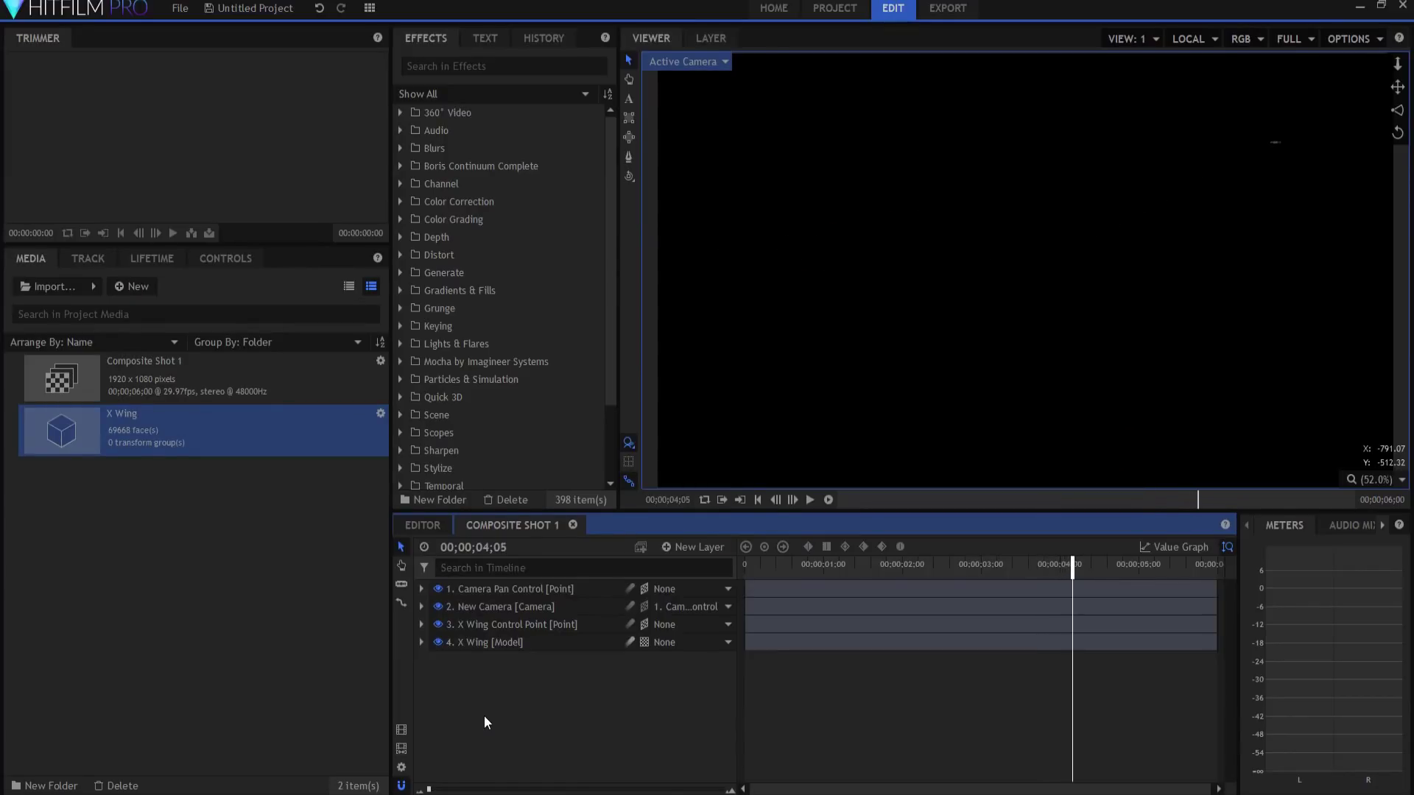
{"action": "key", "text": "Left"}
{"action": "key", "text": "Left"}
{"action": "key", "text": "Left"}
{"action": "key", "text": "Left"}
{"action": "key", "text": "Left"}
{"action": "key", "text": "Left"}
{"action": "key", "text": "Left"}
{"action": "key", "text": "Left"}
{"action": "key", "text": "Left"}
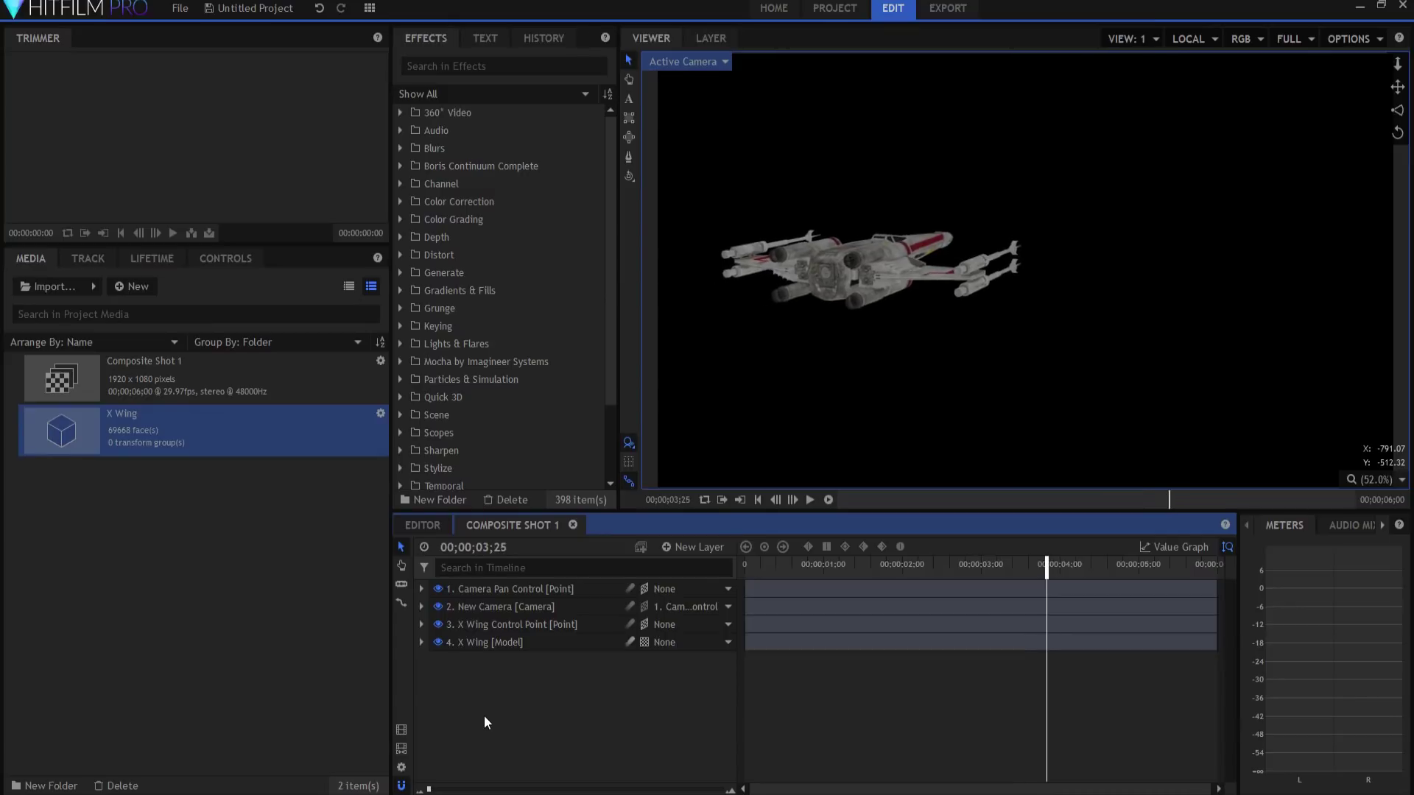
{"action": "left_click", "coordinate": [809, 500]}
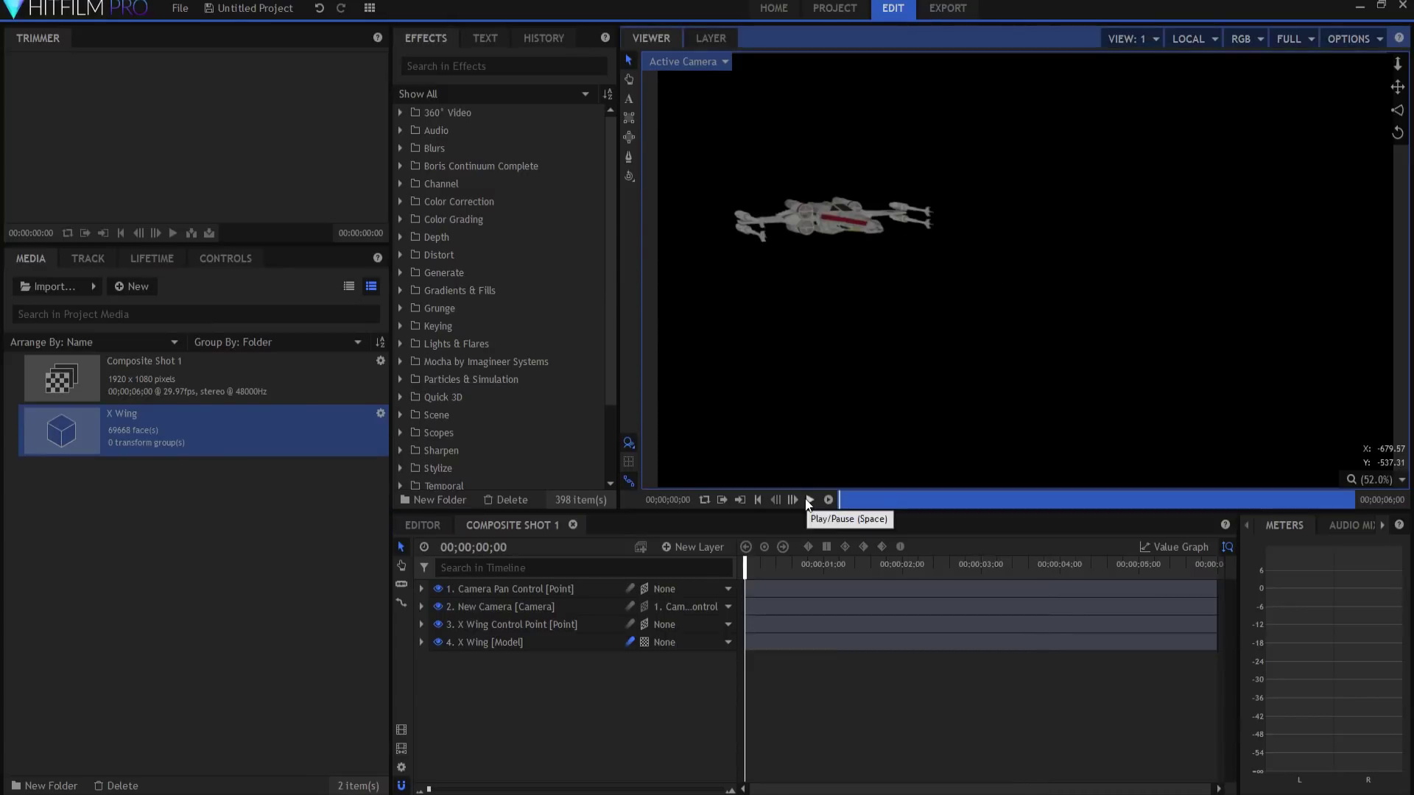
{"action": "left_click", "coordinate": [808, 500]}
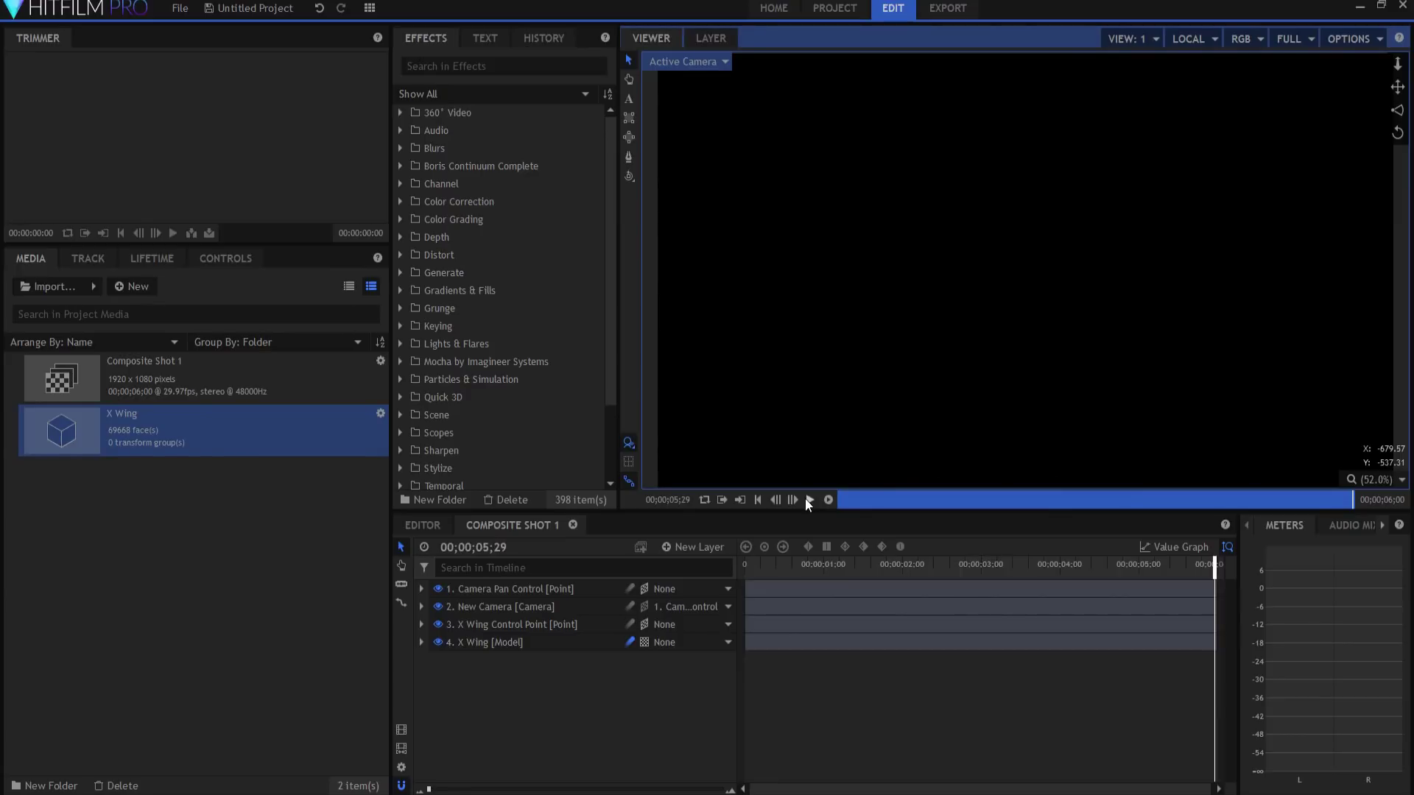
Add a new Light layer to Composite Shot 1 from the New Layer list.
{"action": "left_click", "coordinate": [682, 546]}
{"action": "left_click", "coordinate": [686, 647]}
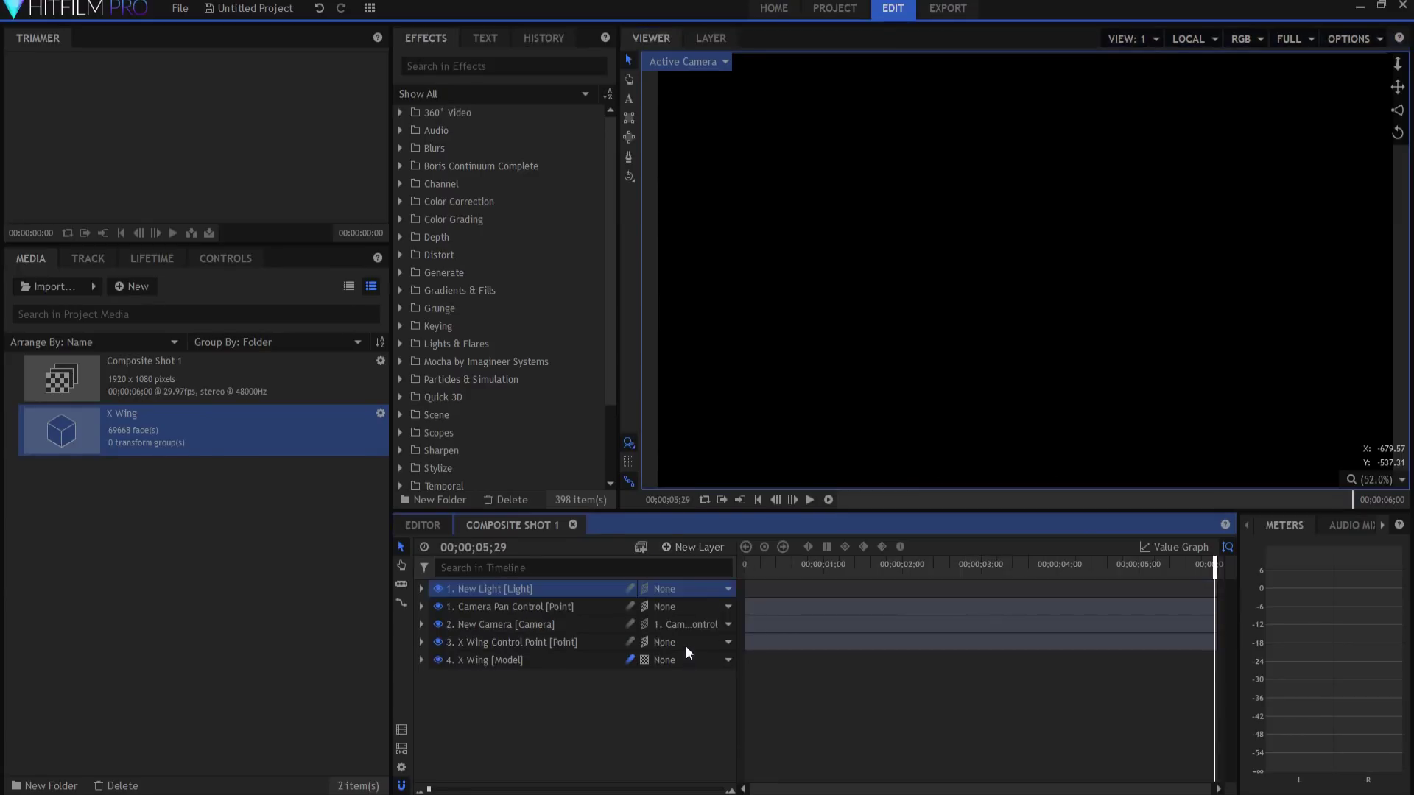